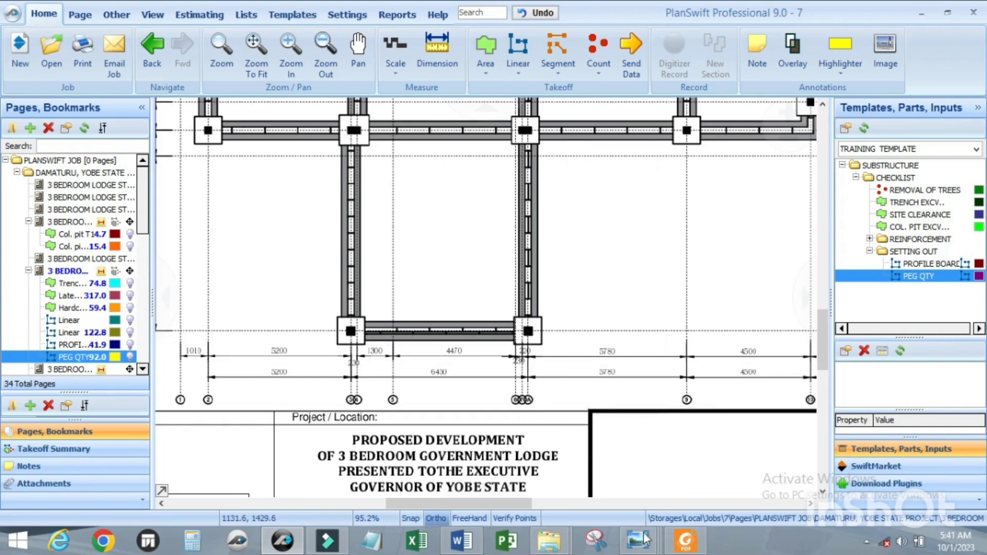
# Step: View the site photo 1698232135962.jpeg of column base formwork in Windows Photo Viewer, then return to the foundation plan
pyautogui.moveTo(641, 546)
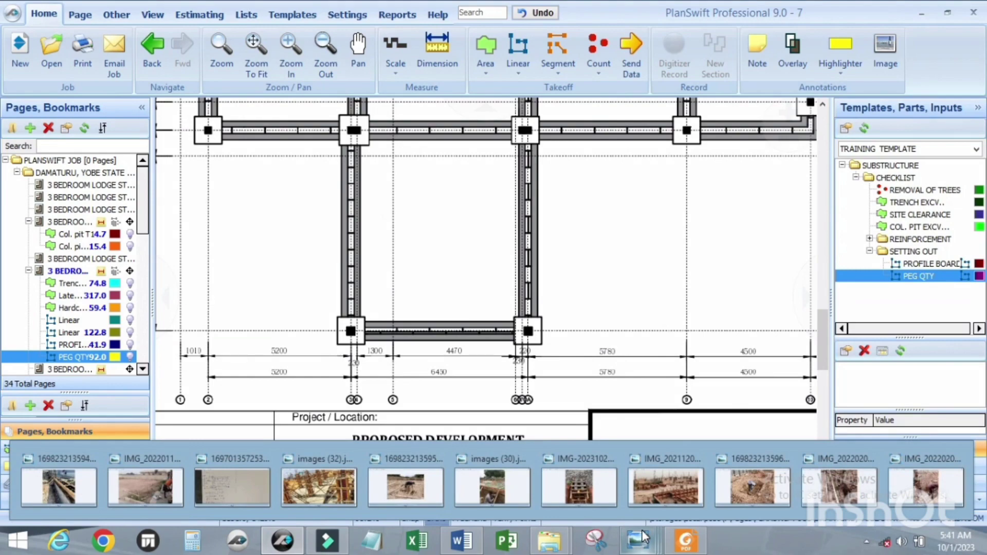
pyautogui.click(766, 480)
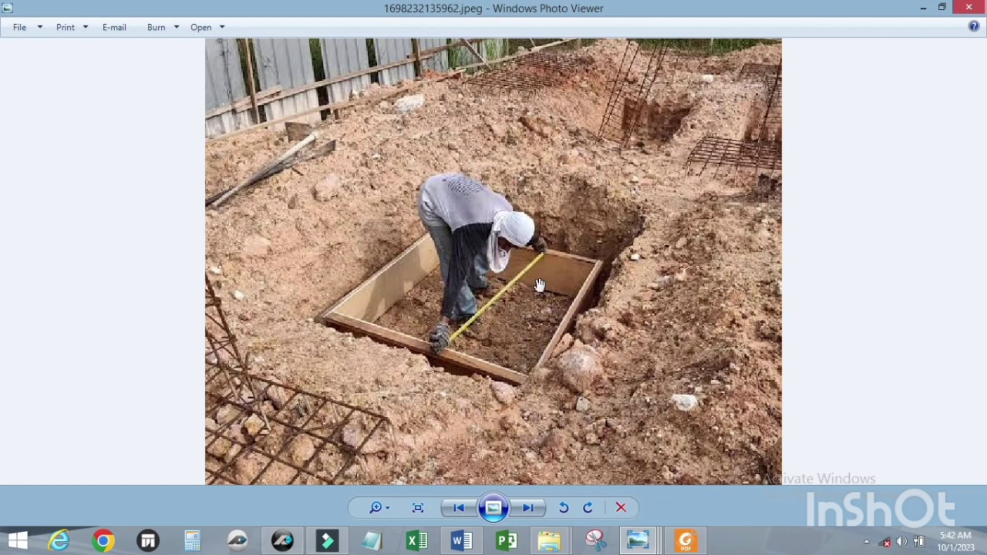
pyautogui.click(924, 8)
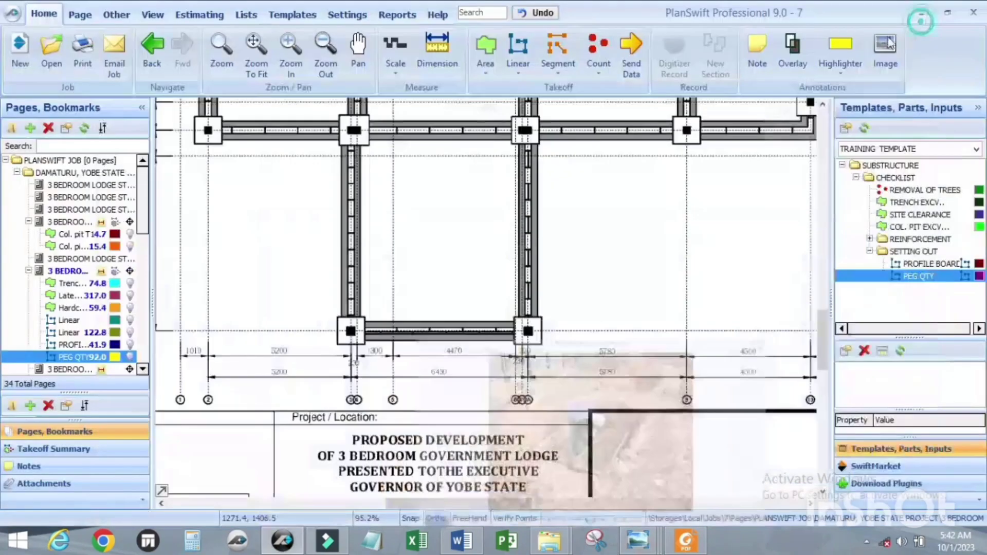
# Step: Examine the column base reinforcement and blinding up close in the photo IMG_20220206_110858_854.jpg, then put the photo away
pyautogui.moveTo(642, 544)
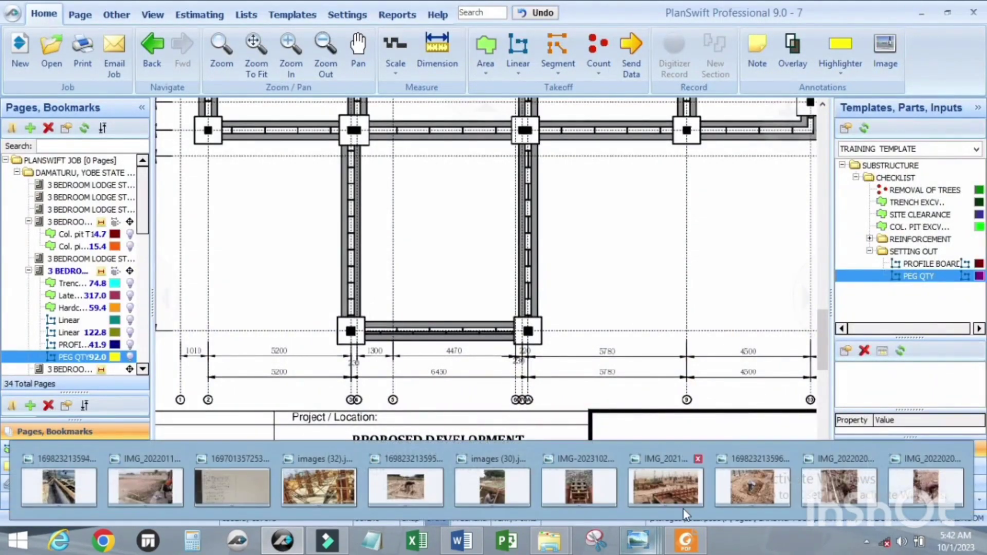
pyautogui.click(927, 484)
pyautogui.scroll(4, 503, 346)
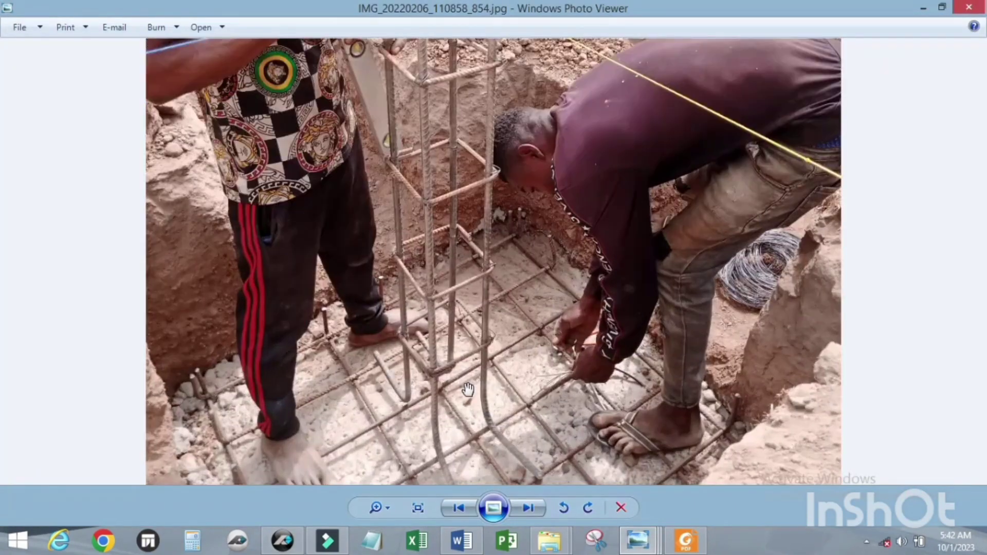
pyautogui.scroll(-2, 498, 386)
pyautogui.scroll(1, 498, 386)
pyautogui.scroll(-1, 498, 387)
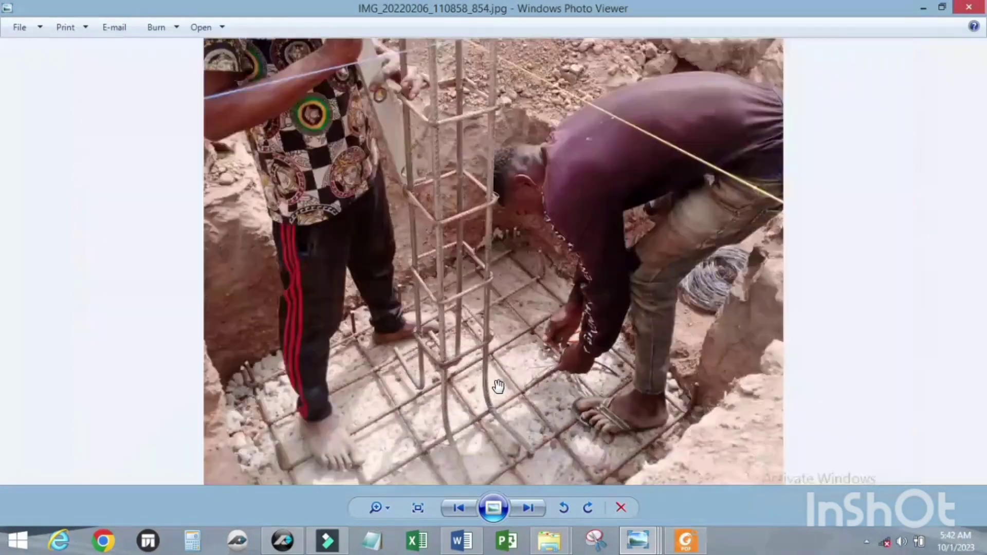
pyautogui.scroll(1, 498, 386)
pyautogui.scroll(-1, 498, 387)
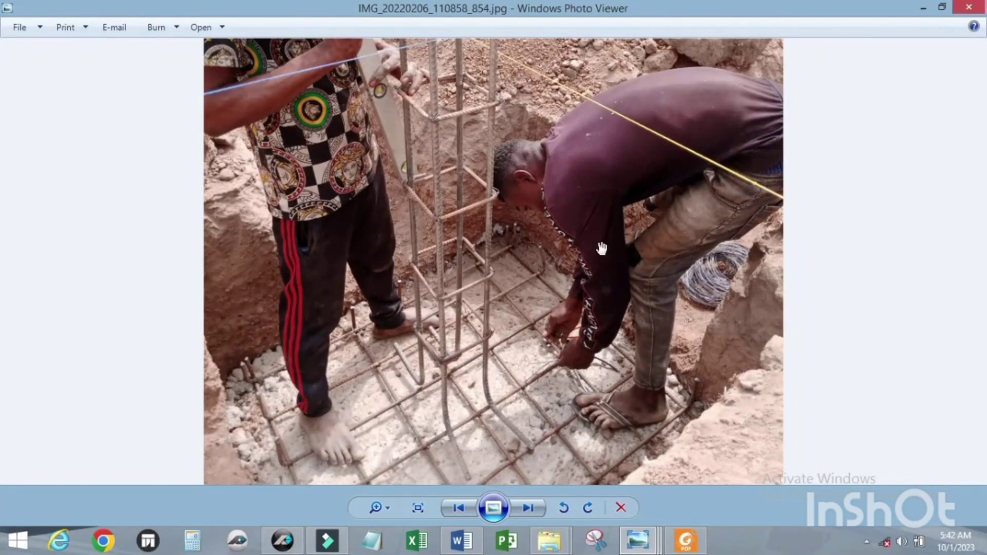
pyautogui.scroll(-2, 601, 250)
pyautogui.scroll(2, 602, 371)
pyautogui.scroll(-1, 604, 283)
pyautogui.scroll(2, 607, 352)
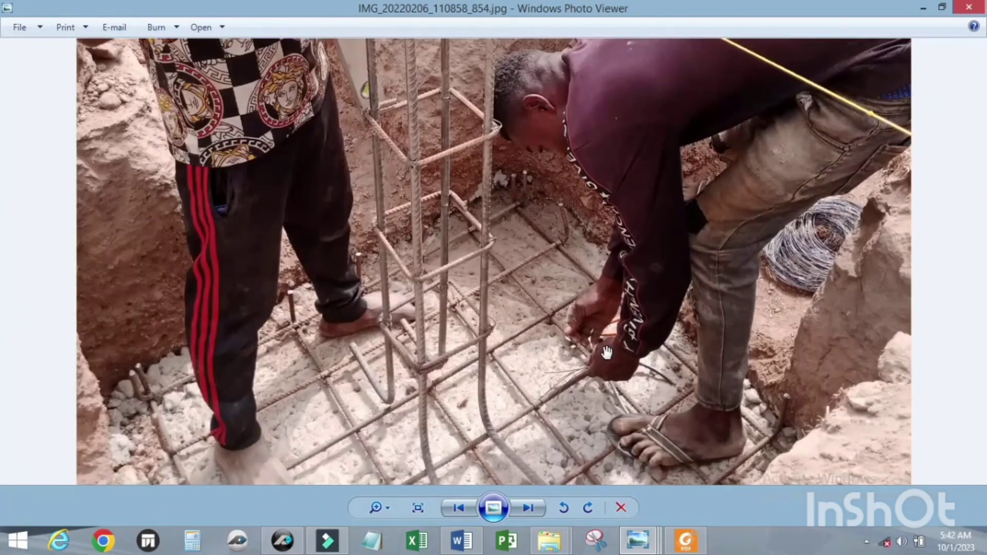
pyautogui.scroll(1, 607, 352)
pyautogui.scroll(-3, 607, 352)
pyautogui.scroll(1, 607, 351)
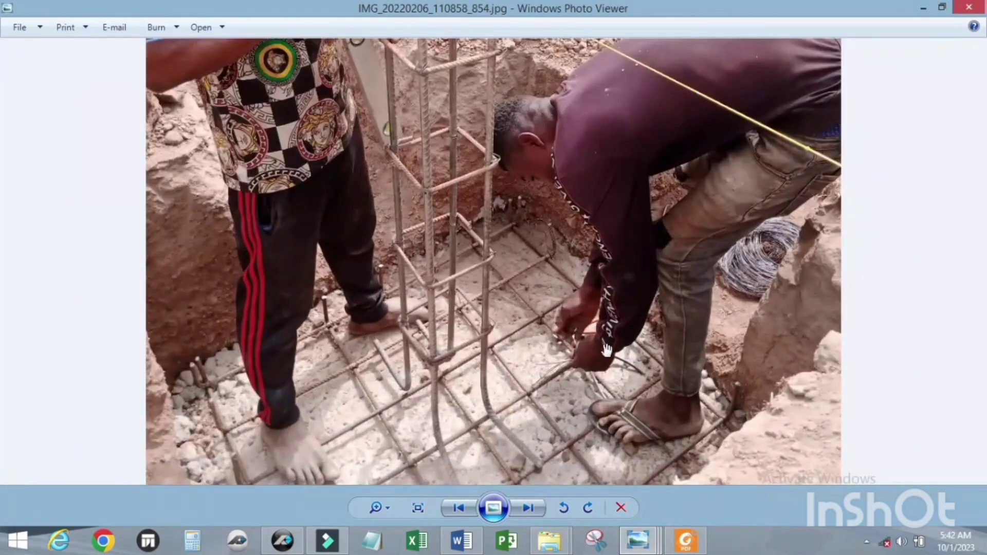
pyautogui.scroll(-1, 607, 350)
pyautogui.scroll(2, 607, 350)
pyautogui.scroll(-2, 607, 351)
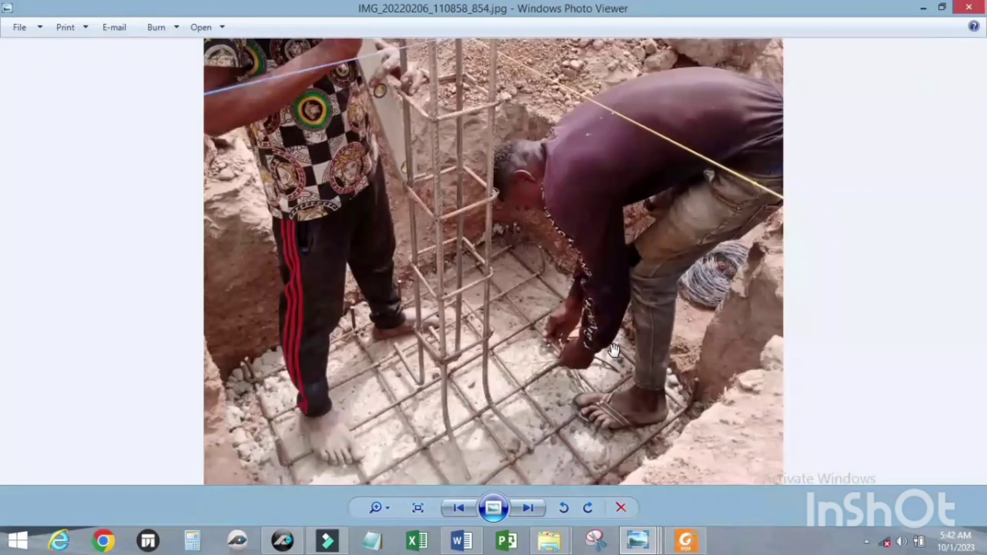
pyautogui.click(923, 7)
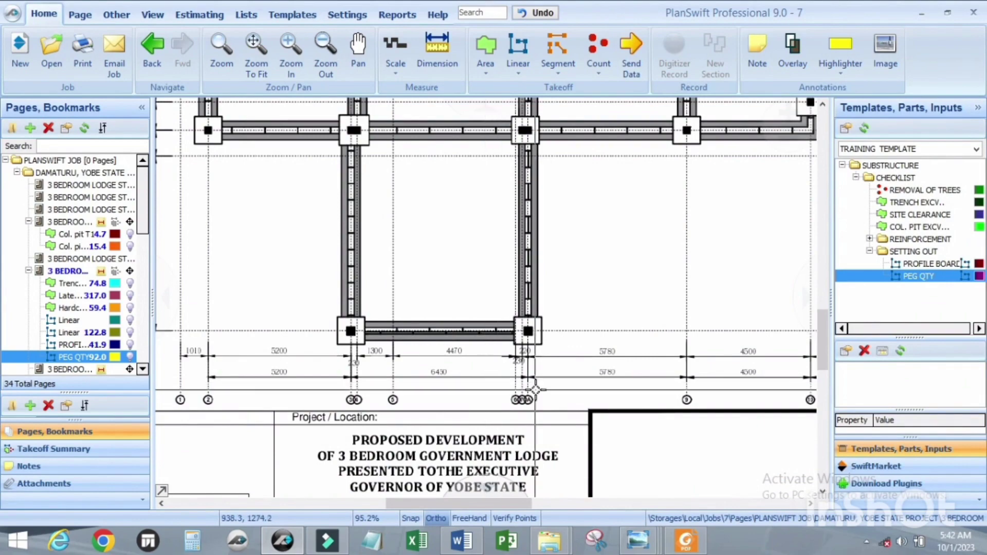
# Step: Add a folder named FORMWORK to the CHECKLIST folder of the TRAINING TEMPLATE
pyautogui.click(294, 20)
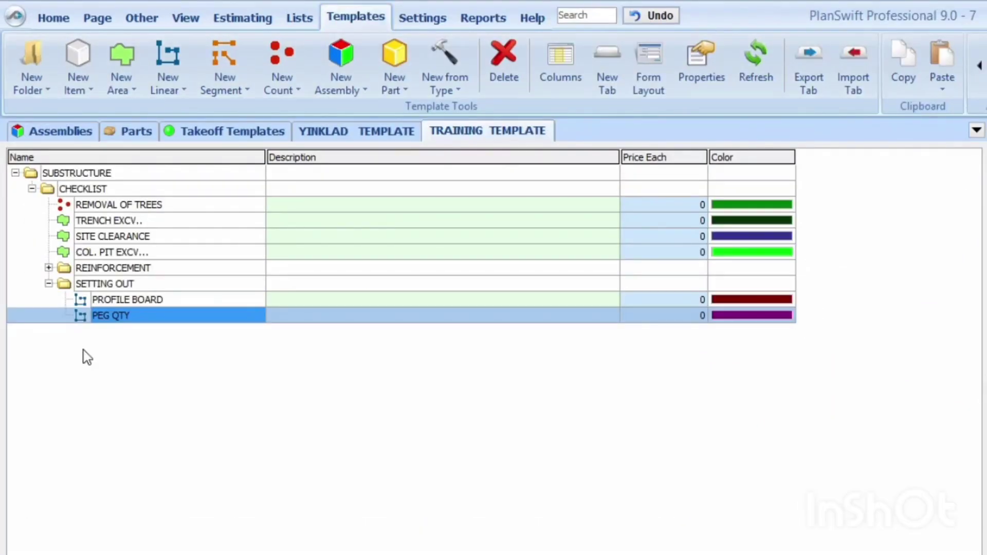
pyautogui.click(49, 283)
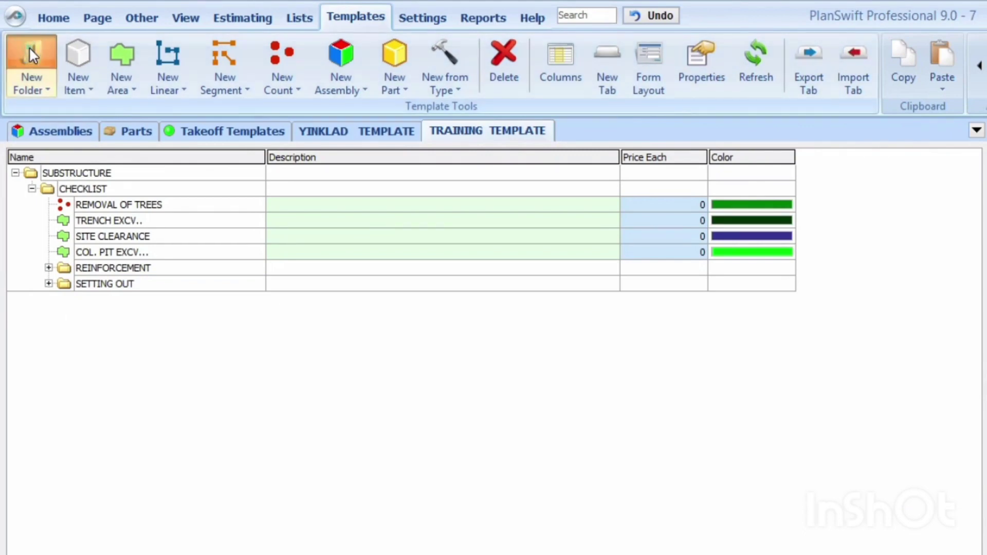
pyautogui.click(30, 54)
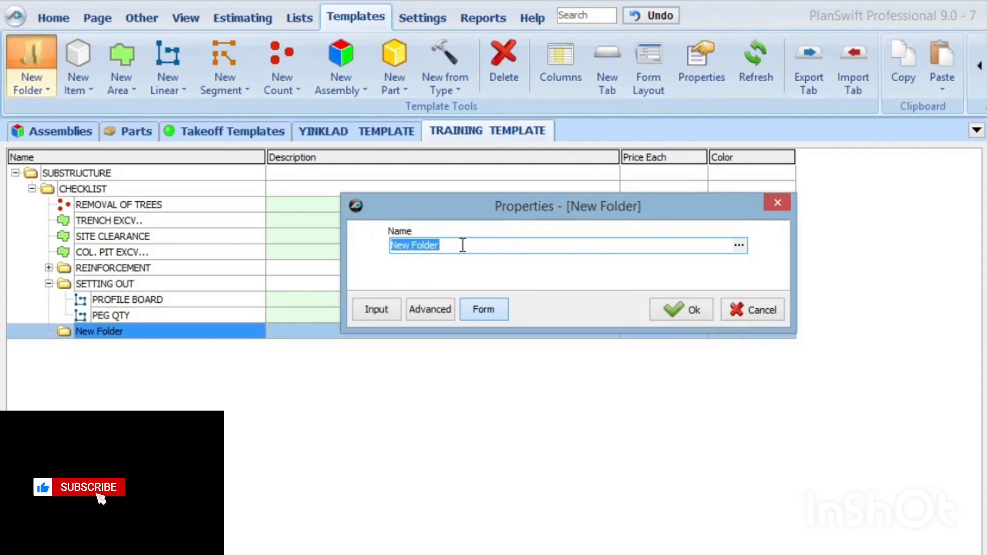
pyautogui.write('FOR')
pyautogui.press('BackSpace')
pyautogui.write('RM')
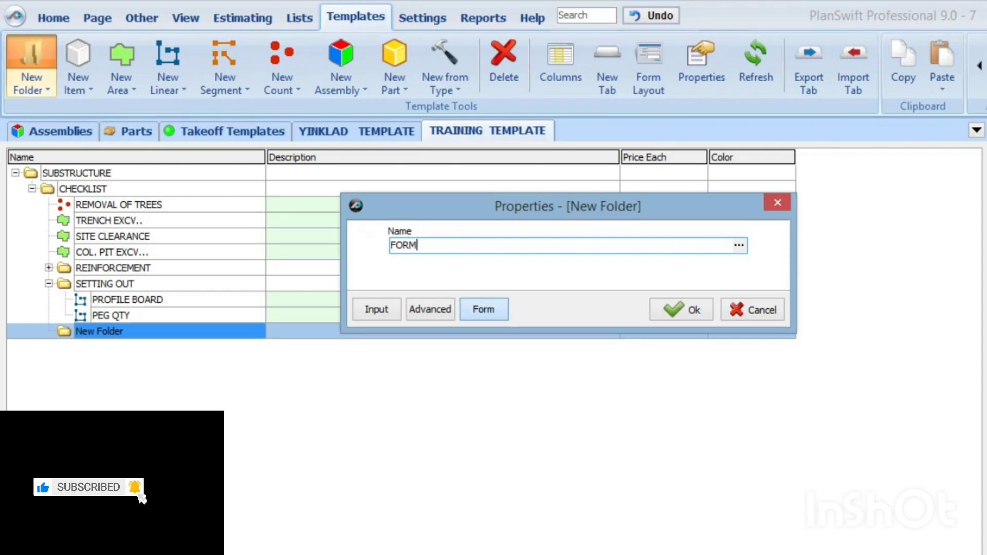
pyautogui.write('WORK')
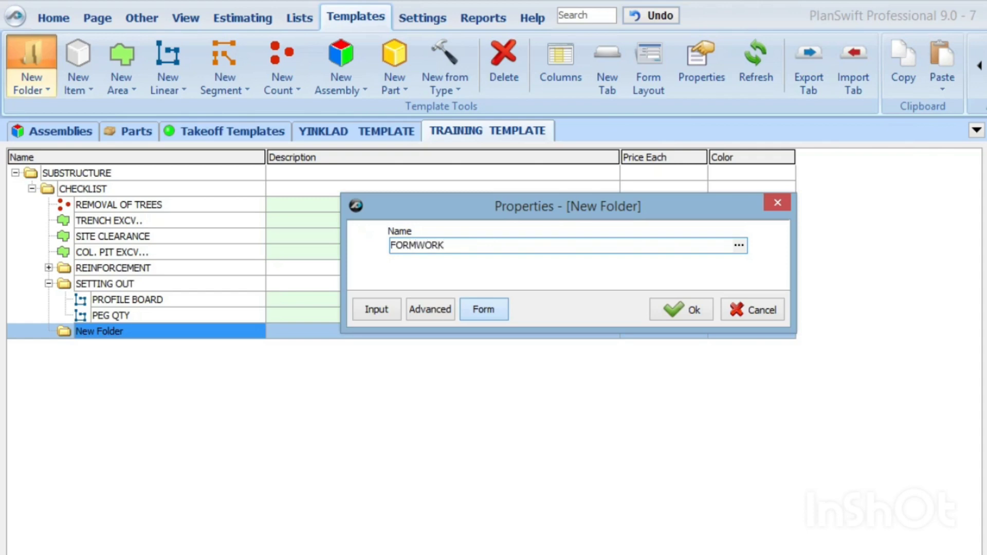
pyautogui.click(673, 310)
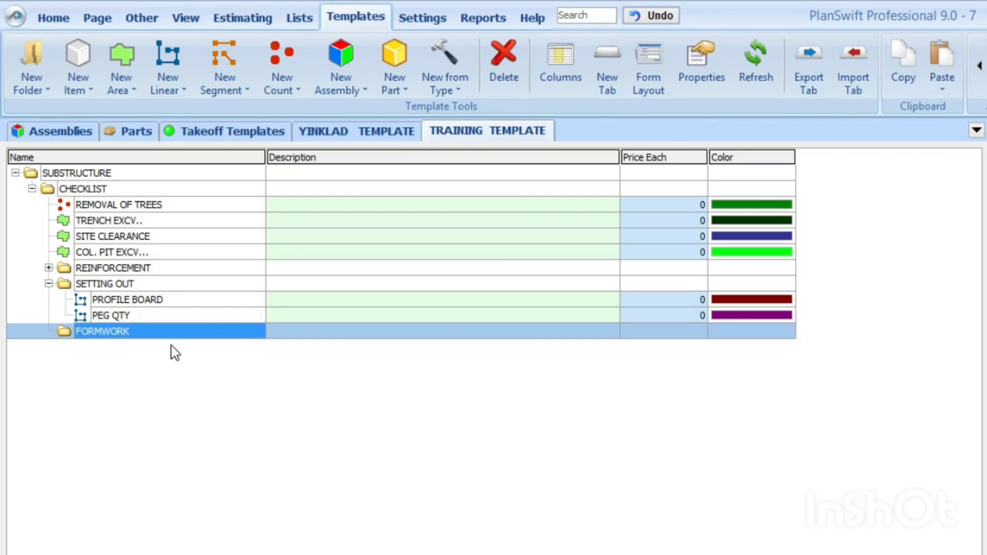
# Step: Create a linear template item named COLUMN BASE FORMWORK and display its advanced takeoff data properties
pyautogui.click(170, 64)
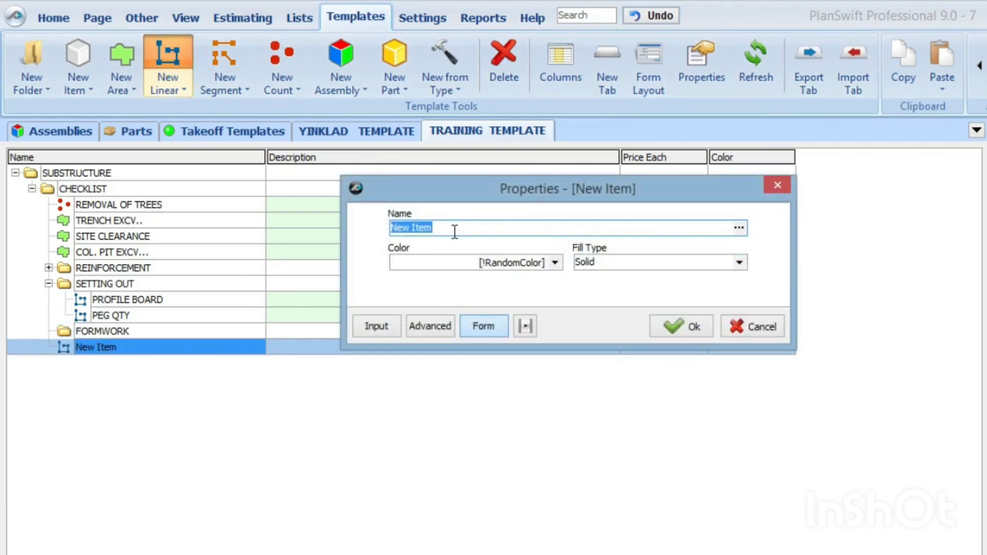
pyautogui.write('COLUMN BASE FORMWORK')
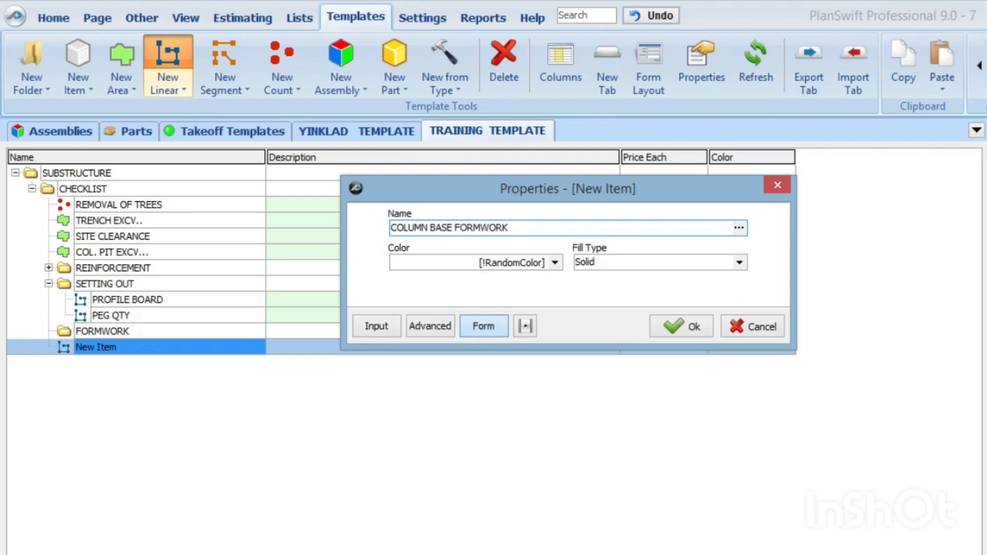
pyautogui.click(430, 327)
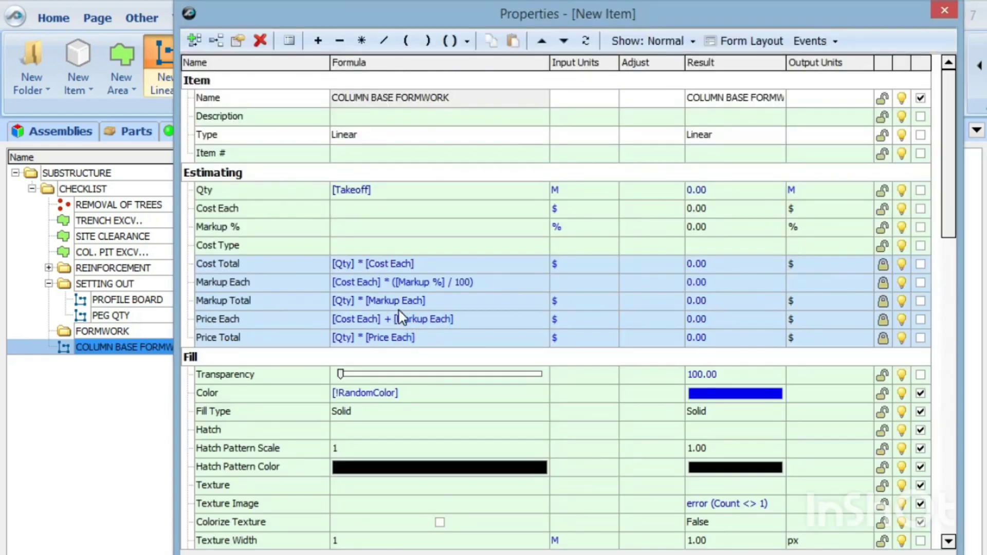
pyautogui.scroll(-5, 400, 315)
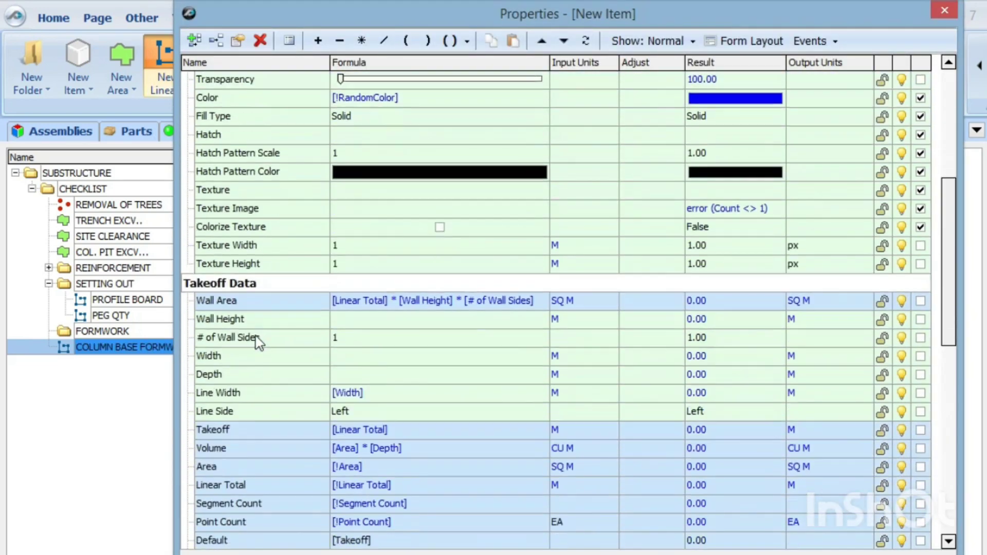
pyautogui.scroll(-1, 241, 328)
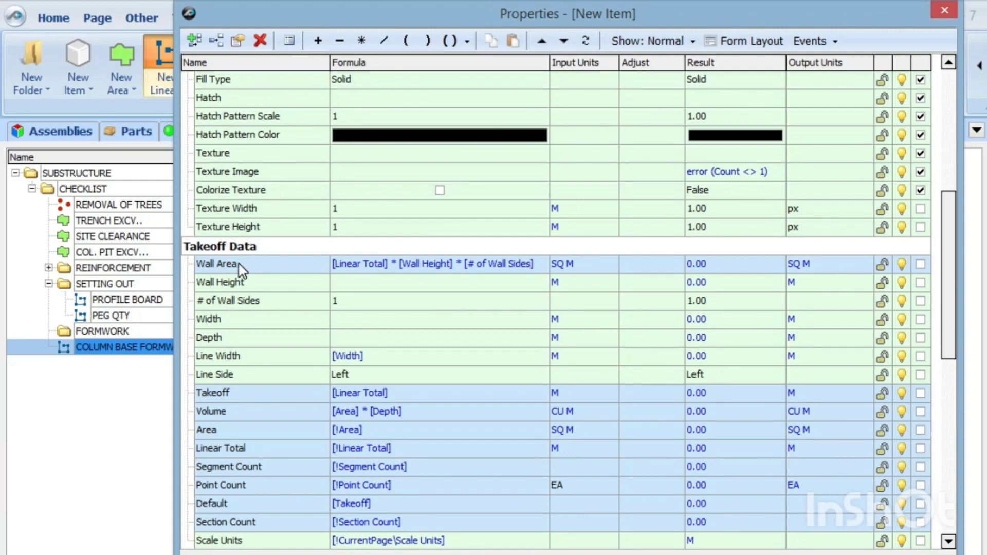
pyautogui.scroll(1, 276, 341)
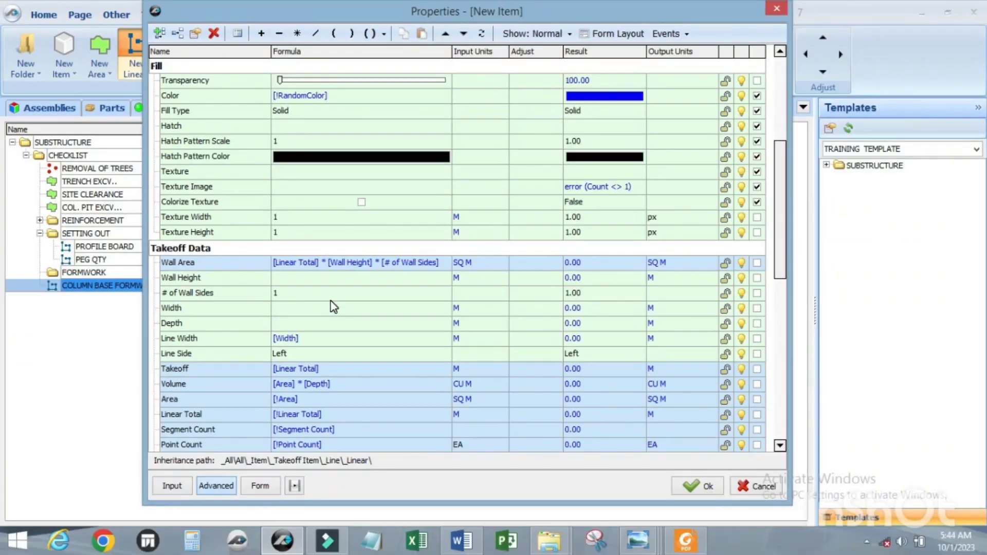
# Step: Switch to the BESMM4 scan in Foxit PDF Reader and rotate the view left at its cover page
pyautogui.click(678, 549)
pyautogui.scroll(6, 594, 403)
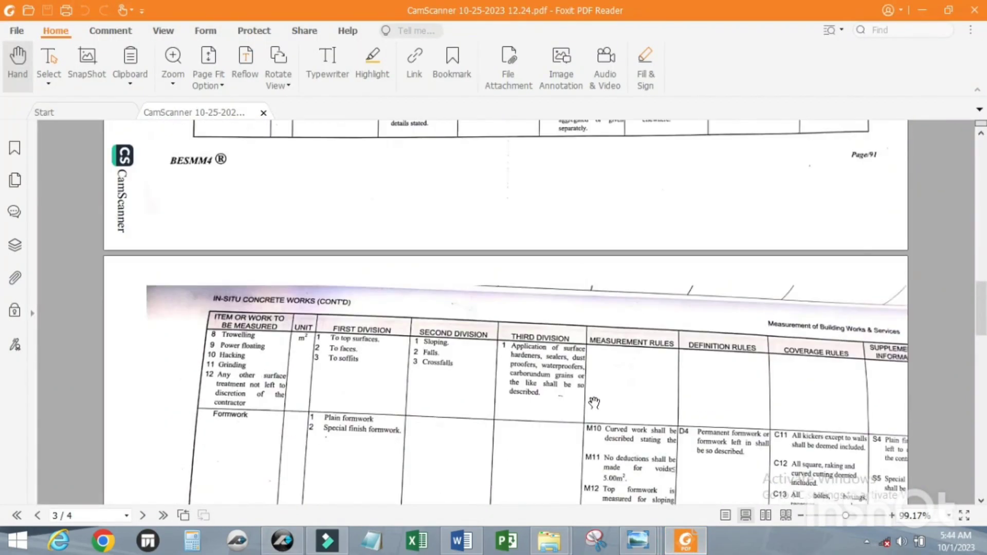
pyautogui.moveTo(984, 303); pyautogui.dragTo(982, 169)
pyautogui.scroll(-3, 719, 312)
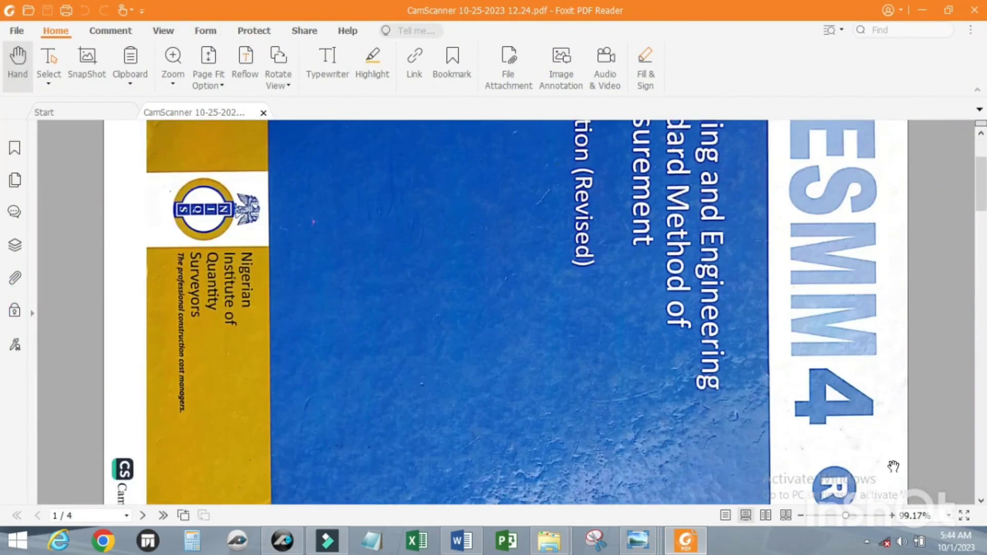
pyautogui.click(288, 87)
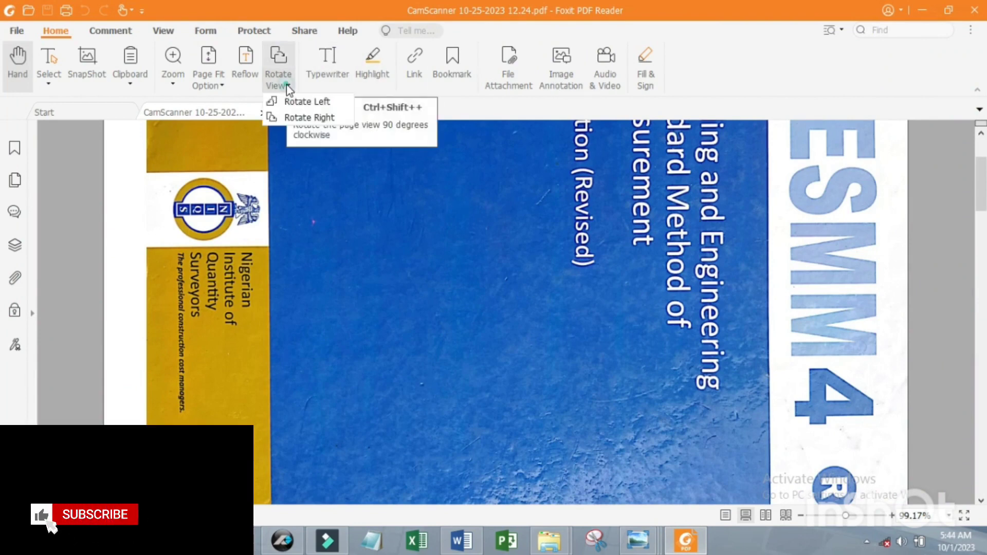
pyautogui.click(319, 102)
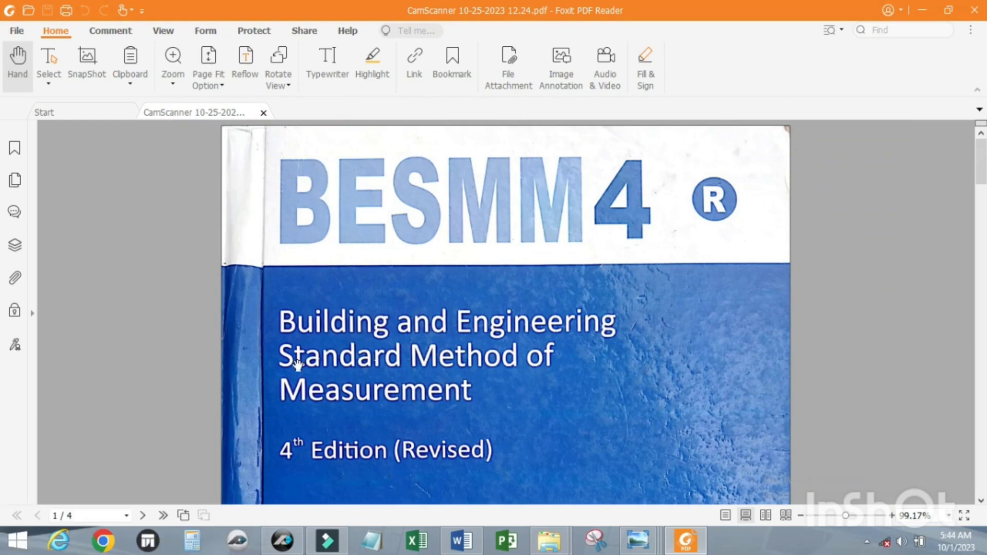
# Step: Look through the BESMM4 scan from the cover to the formwork measurement rules for sides of foundations and bases on page 3
pyautogui.scroll(-1, 453, 307)
pyautogui.scroll(-2, 453, 307)
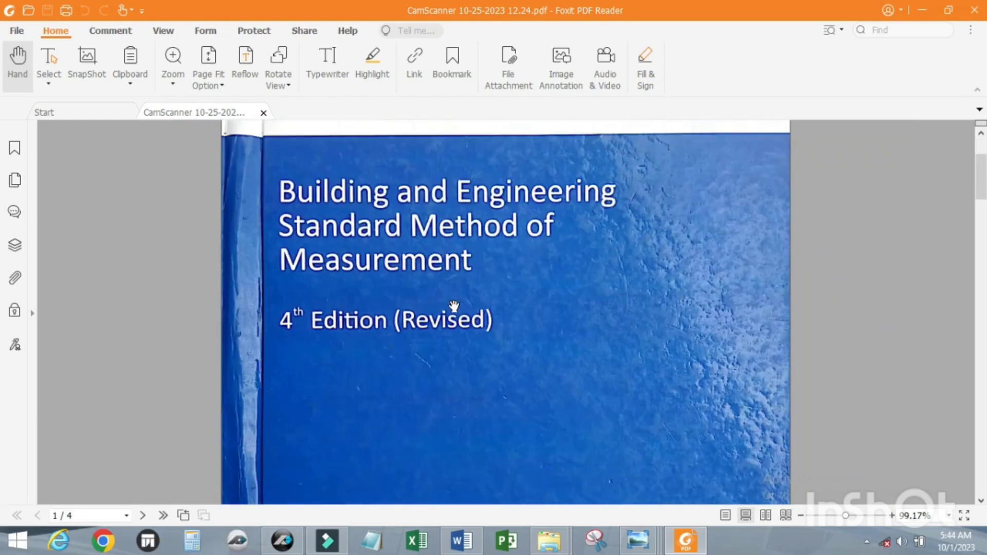
pyautogui.scroll(-6, 454, 305)
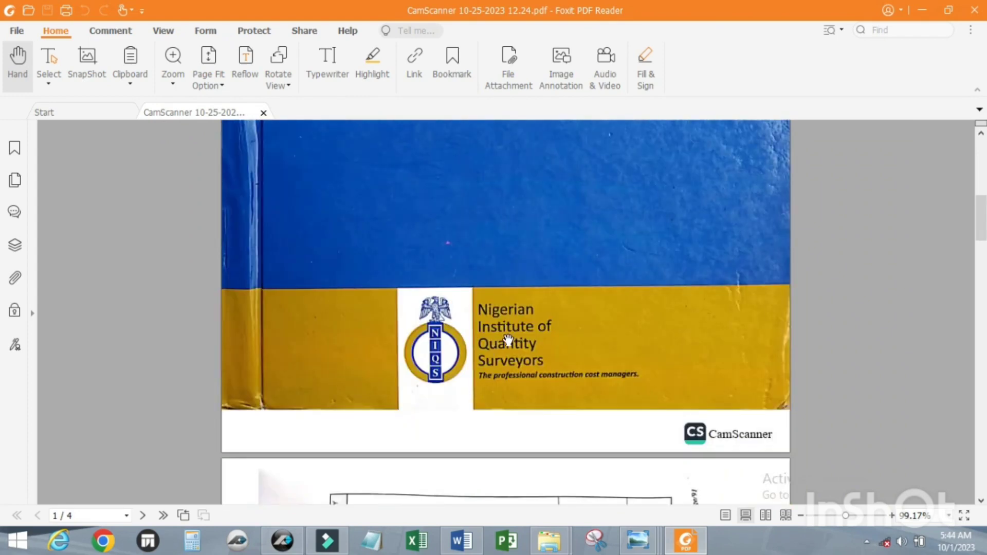
pyautogui.scroll(-8, 529, 334)
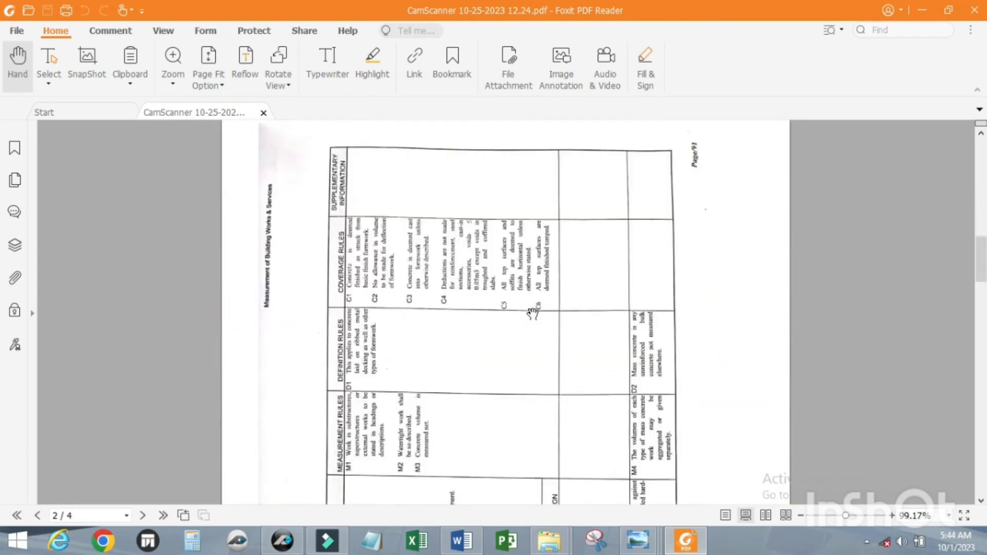
pyautogui.scroll(-7, 529, 309)
pyautogui.scroll(1, 529, 308)
pyautogui.scroll(-5, 529, 308)
pyautogui.scroll(2, 529, 309)
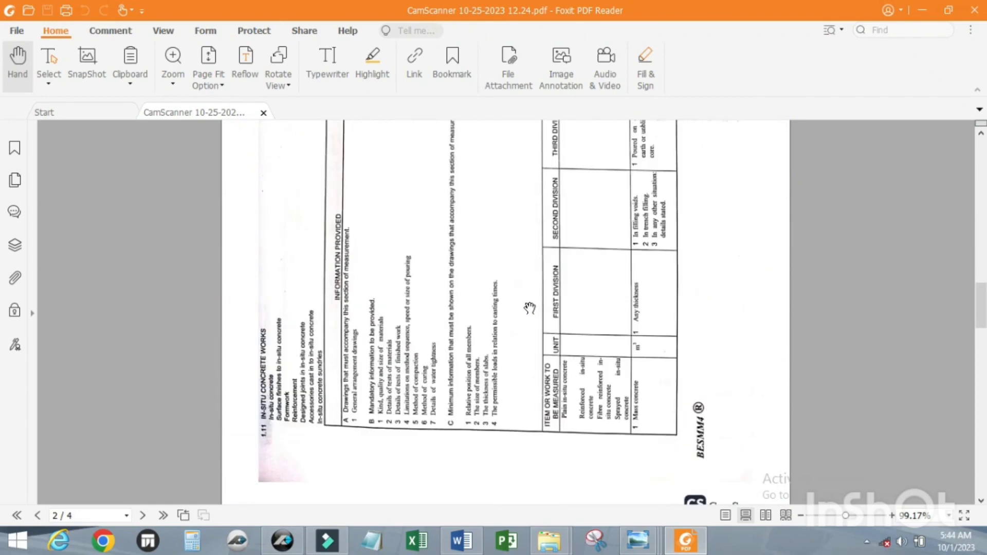
pyautogui.scroll(-8, 529, 309)
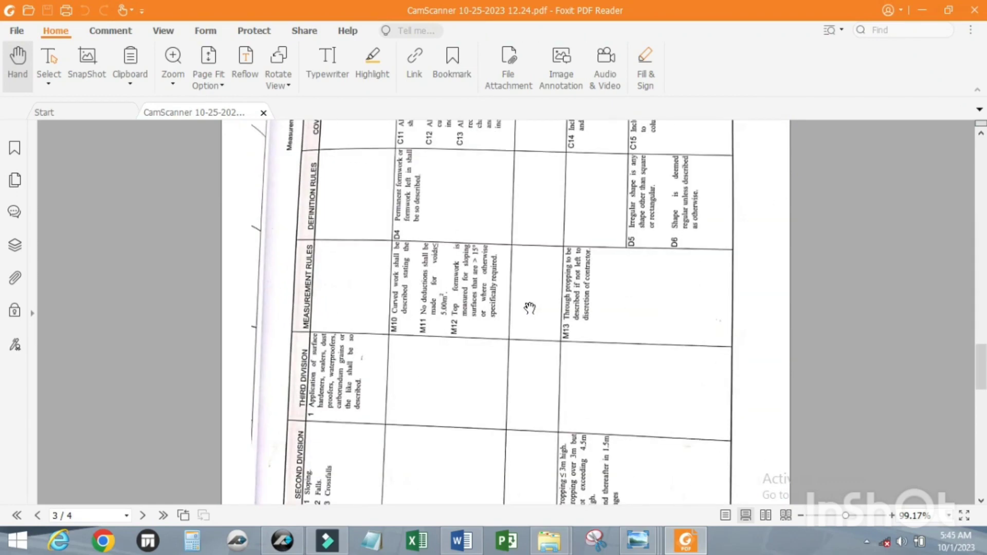
pyautogui.scroll(-6, 530, 308)
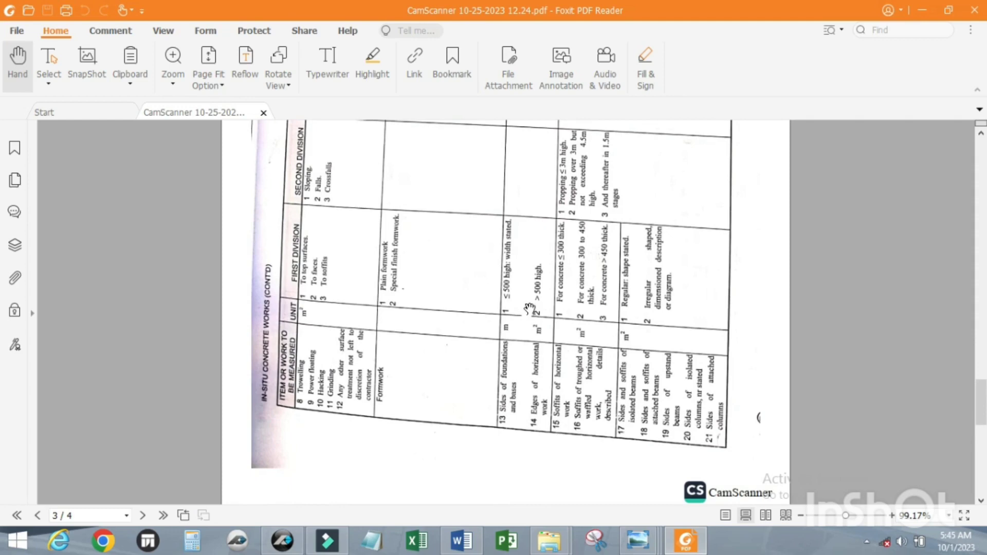
# Step: Rotate page 3 of the scan upright and examine the units and height rules for formwork to sides of foundations and bases
pyautogui.click(293, 85)
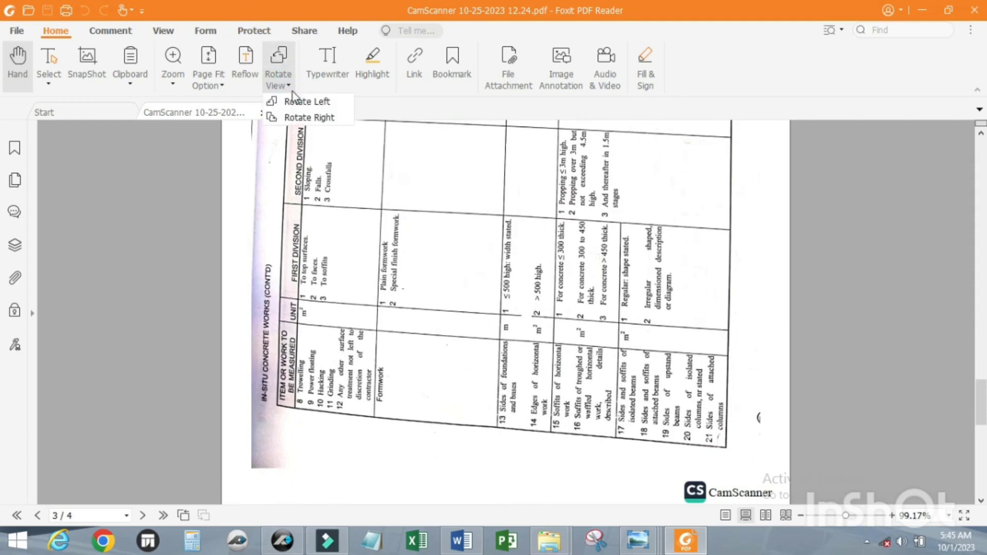
pyautogui.click(293, 102)
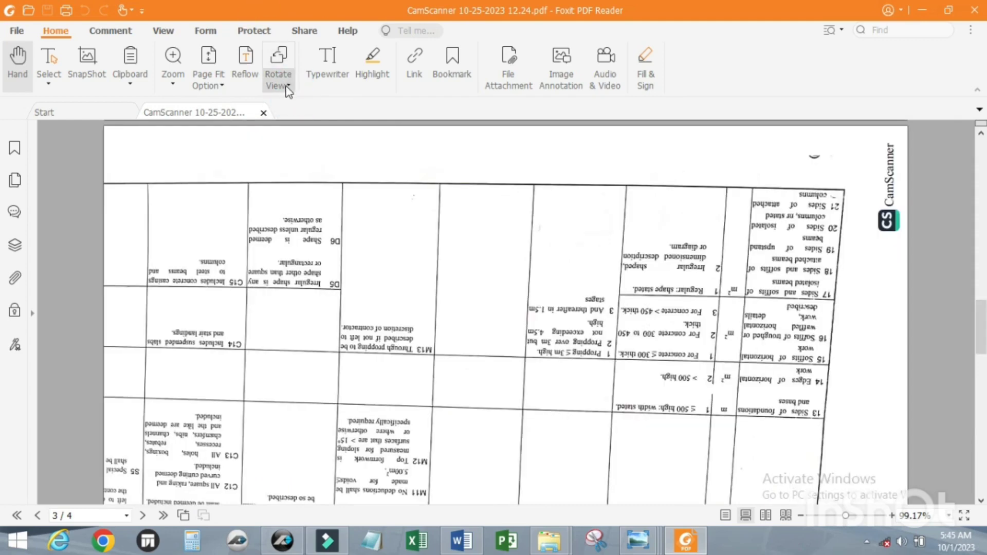
pyautogui.click(287, 88)
pyautogui.click(314, 113)
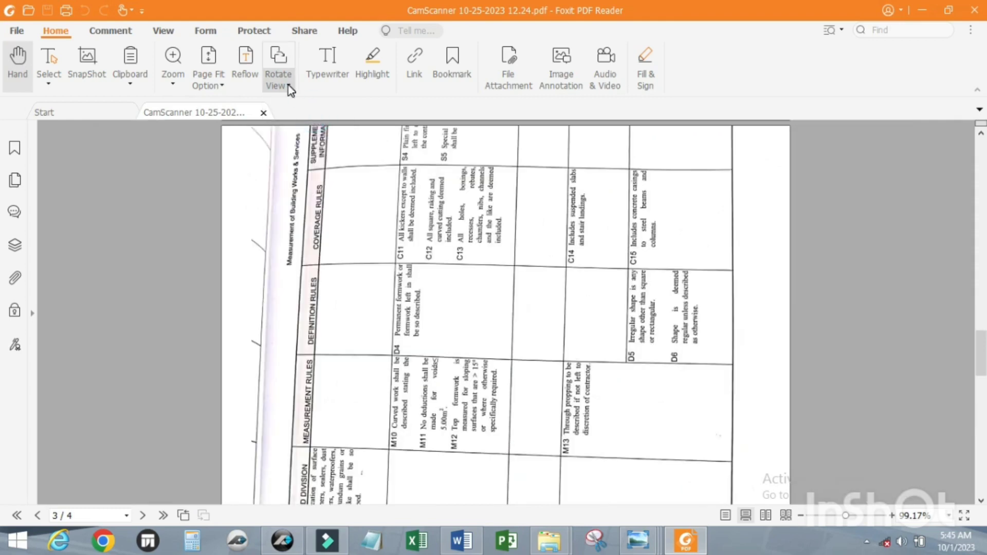
pyautogui.click(288, 86)
pyautogui.click(300, 112)
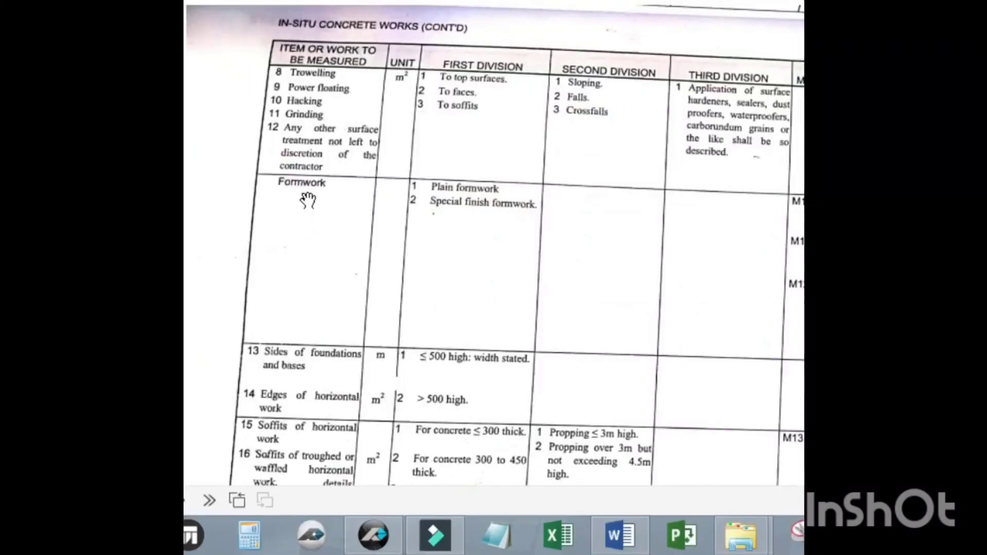
pyautogui.scroll(-5, 246, 293)
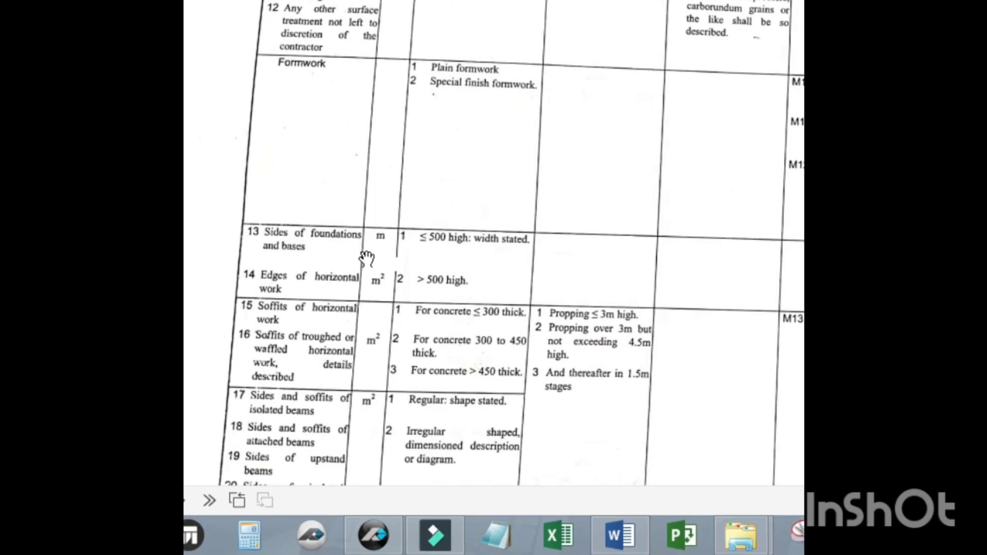
pyautogui.scroll(2, 377, 258)
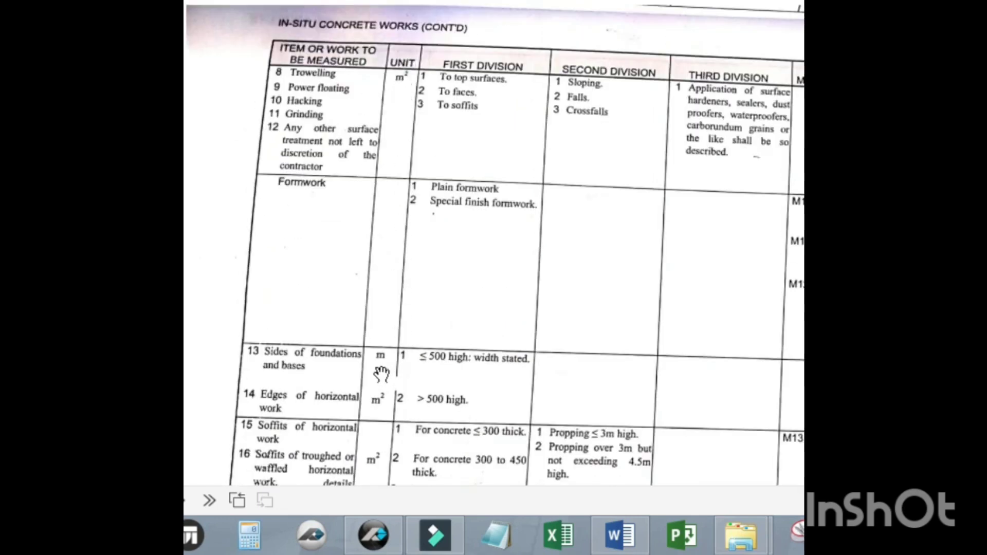
pyautogui.scroll(-2, 383, 366)
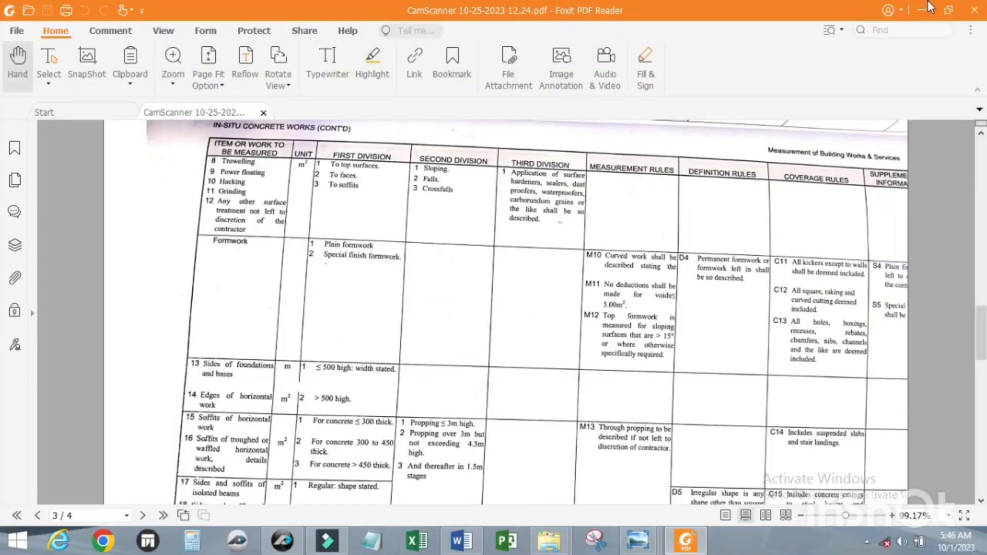
# Step: Switch back to PlanSwift and review the takeoff data and form layout of the COLUMN BASE FORMWORK item
pyautogui.click(918, 7)
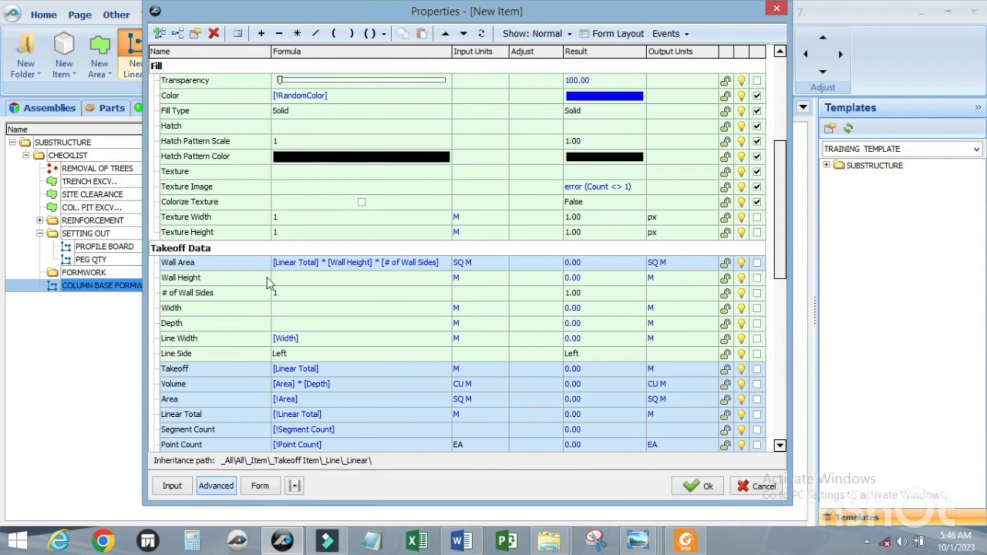
pyautogui.scroll(1, 267, 279)
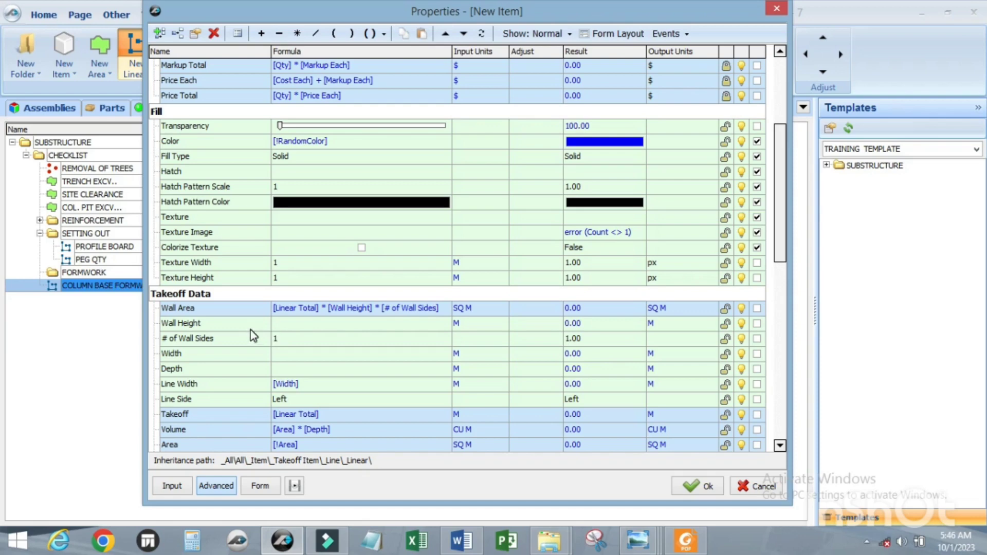
pyautogui.scroll(-2, 293, 321)
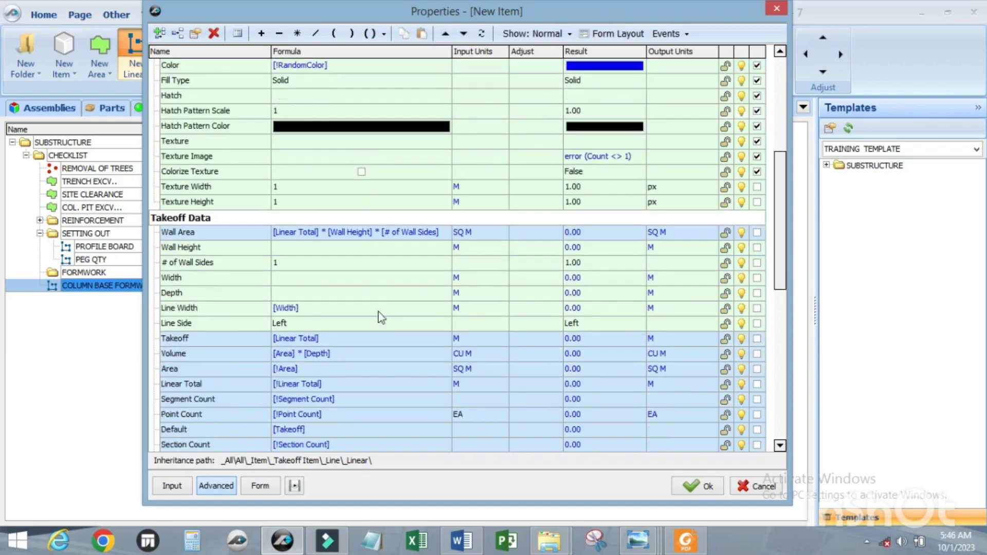
pyautogui.click(620, 32)
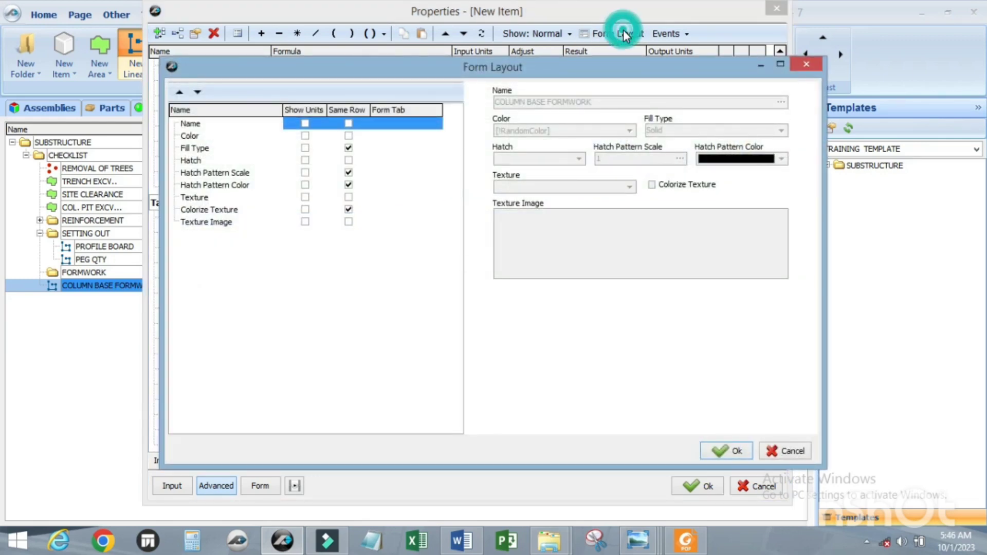
pyautogui.click(709, 452)
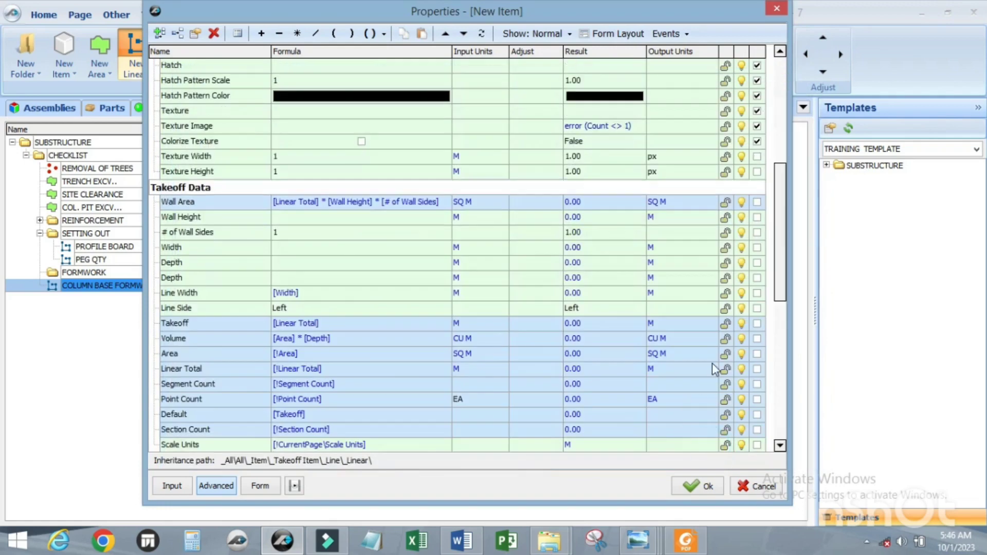
# Step: Exclude Fill Type, Hatch, Hatch Pattern Scale, Hatch Pattern Color, Texture, Texture Image and Colorize Texture from the item's form
pyautogui.scroll(-3, 776, 312)
pyautogui.scroll(6, 776, 312)
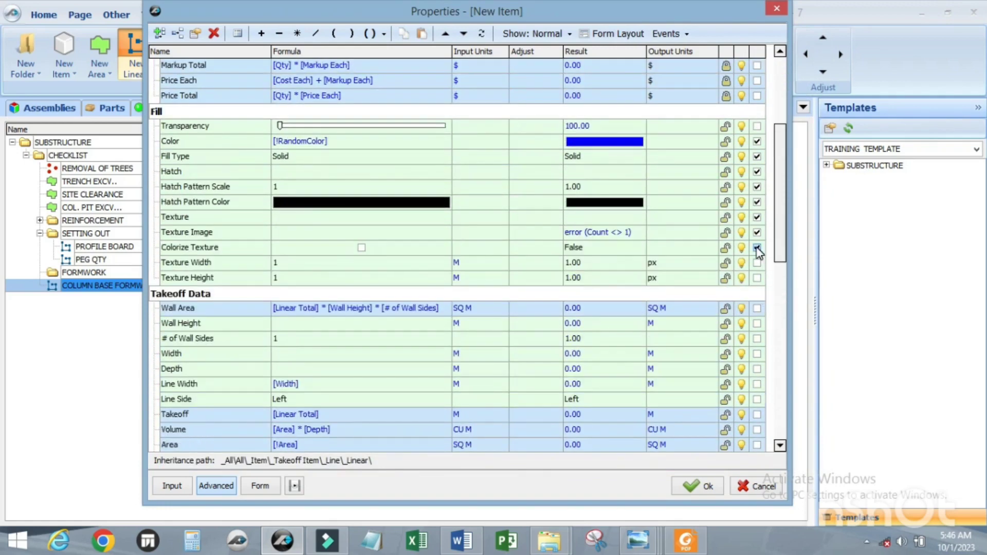
pyautogui.scroll(4, 760, 259)
pyautogui.scroll(-2, 759, 279)
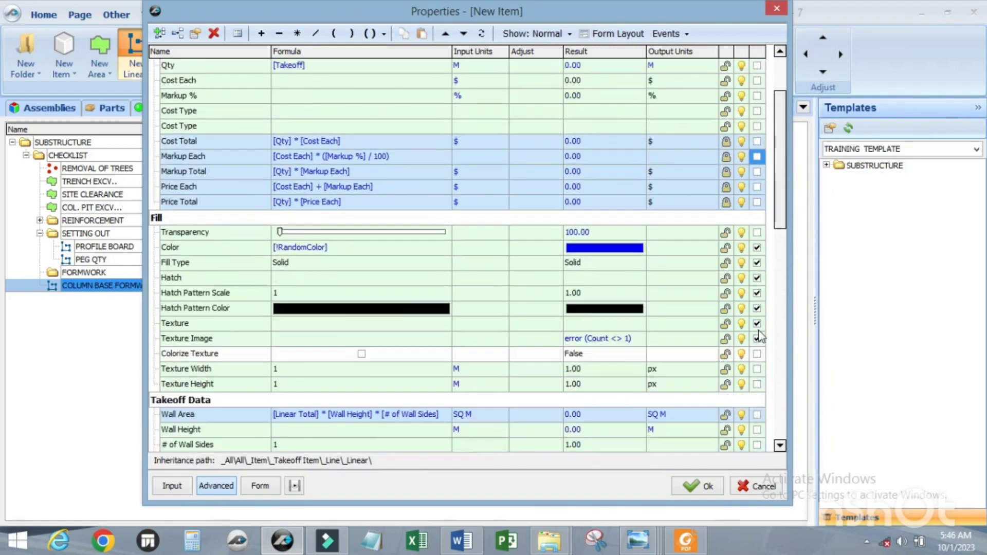
pyautogui.click(756, 323)
pyautogui.click(757, 308)
pyautogui.click(756, 293)
pyautogui.click(757, 277)
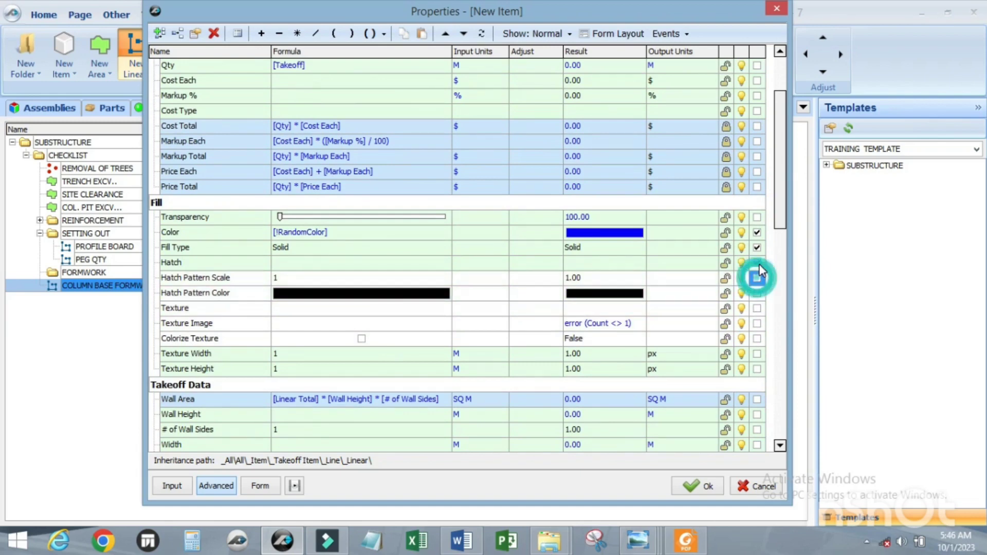
pyautogui.click(756, 263)
pyautogui.click(757, 247)
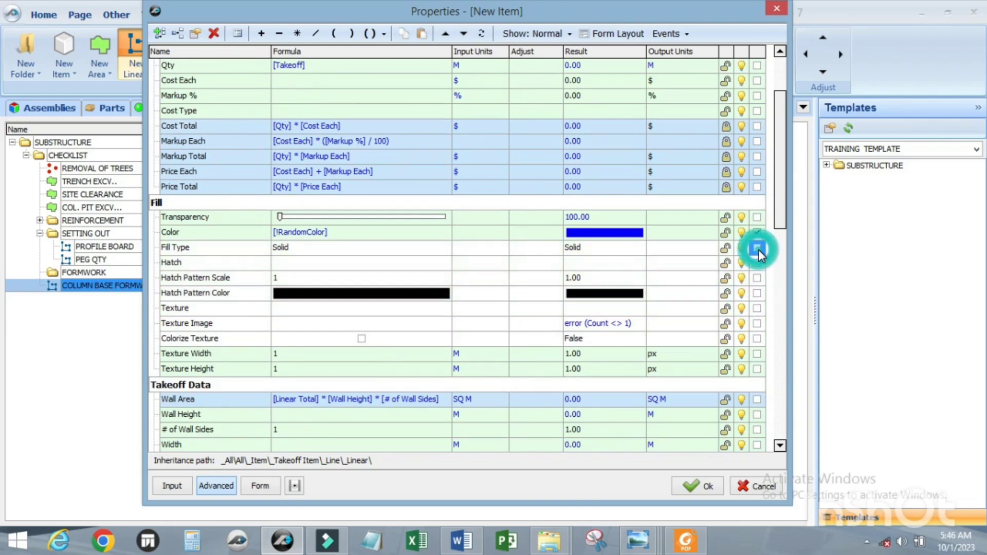
# Step: Check the form layout and the form view of the COLUMN BASE FORMWORK item, and save the item
pyautogui.click(616, 33)
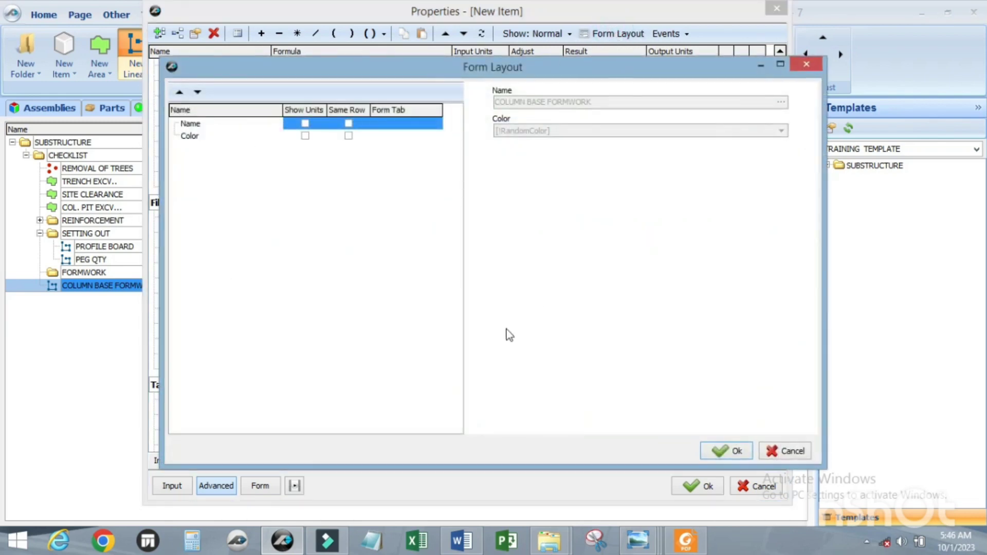
pyautogui.click(712, 450)
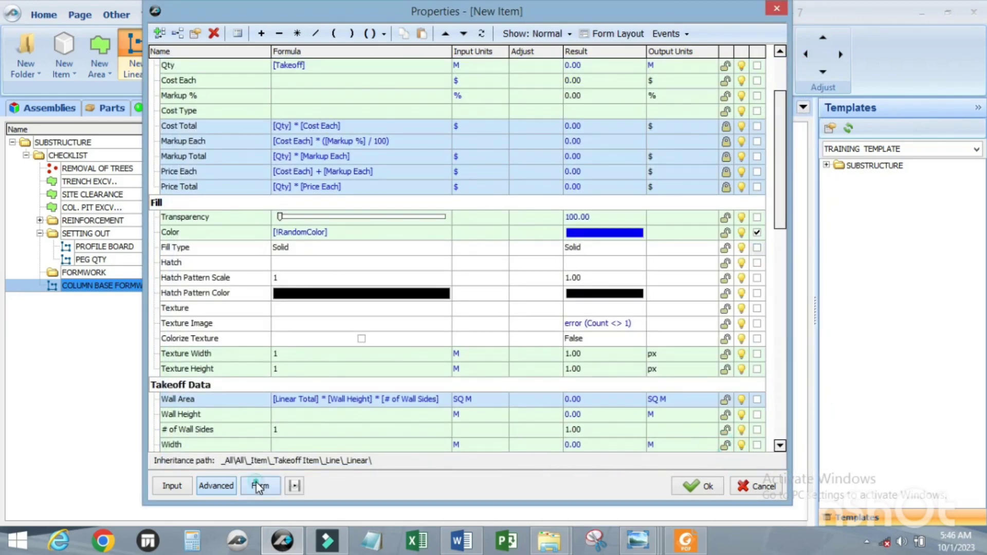
pyautogui.click(260, 485)
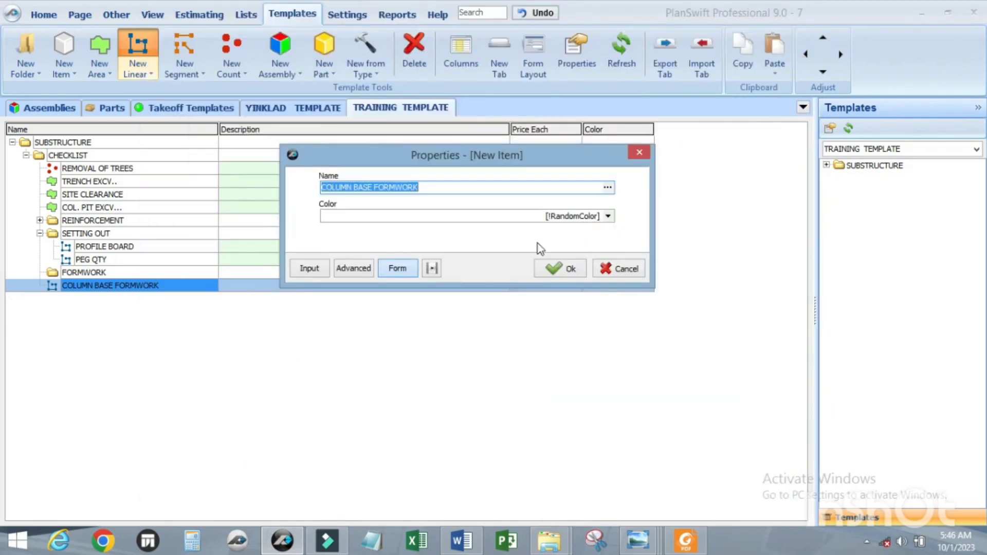
pyautogui.click(558, 271)
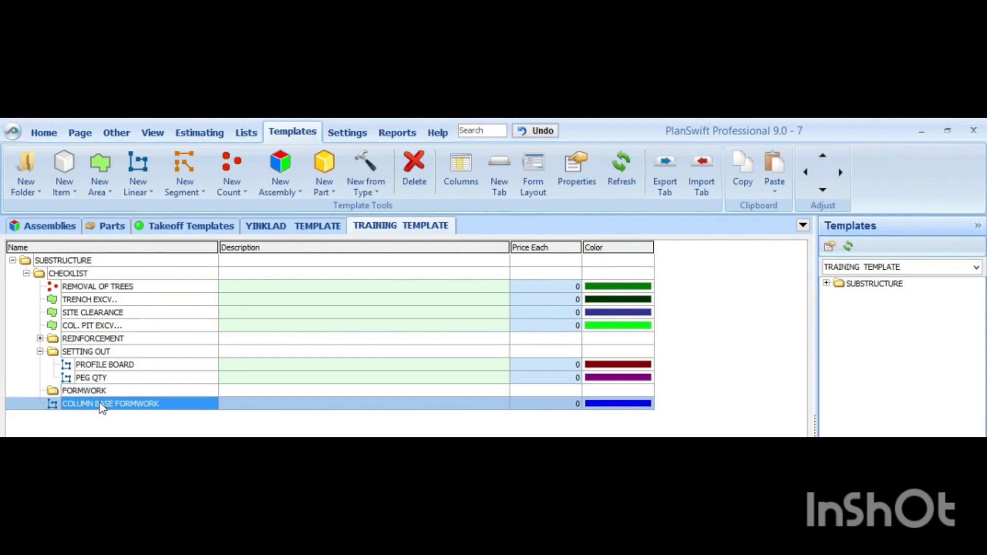
# Step: Indent the COLUMN BASE FORMWORK item so that it sits inside the FORMWORK folder
pyautogui.click(840, 174)
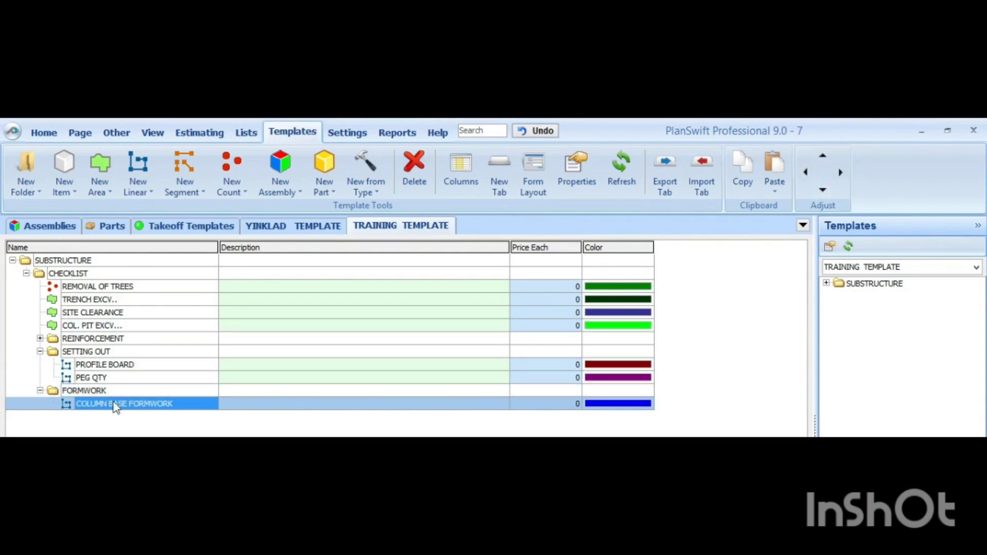
pyautogui.click(40, 391)
pyautogui.click(39, 391)
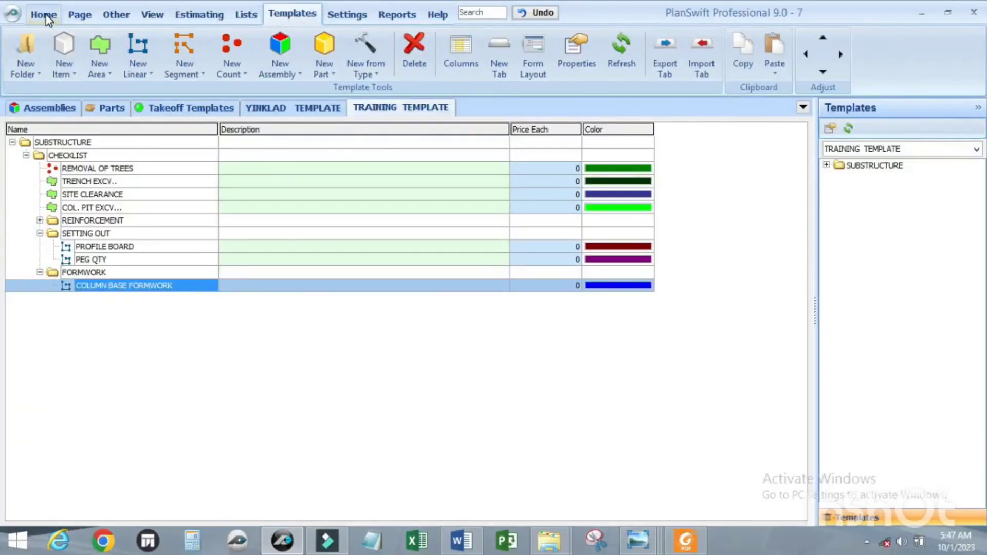
# Step: Examine the column bases on the foundation plan up close and return to the TRAINING TEMPLATE
pyautogui.click(44, 133)
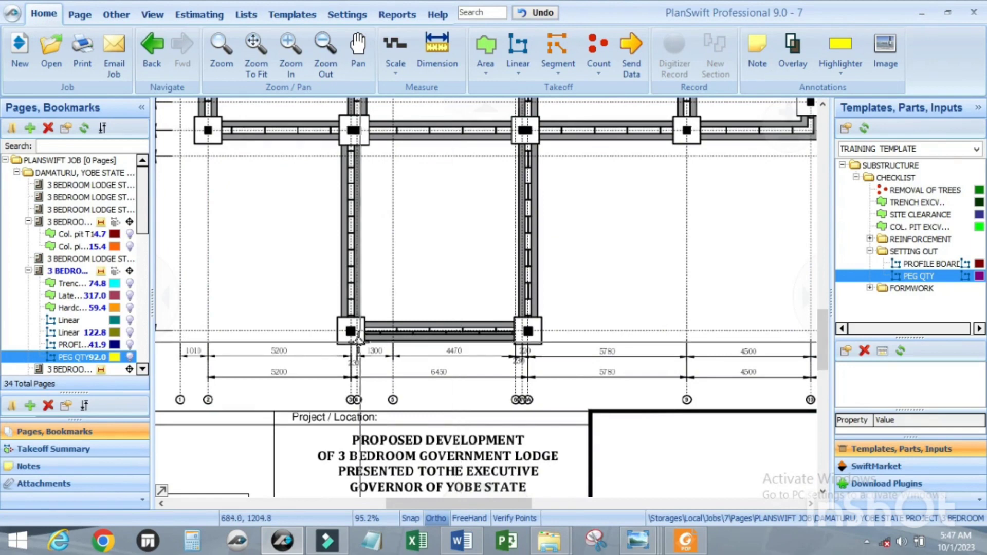
pyautogui.scroll(3, 352, 339)
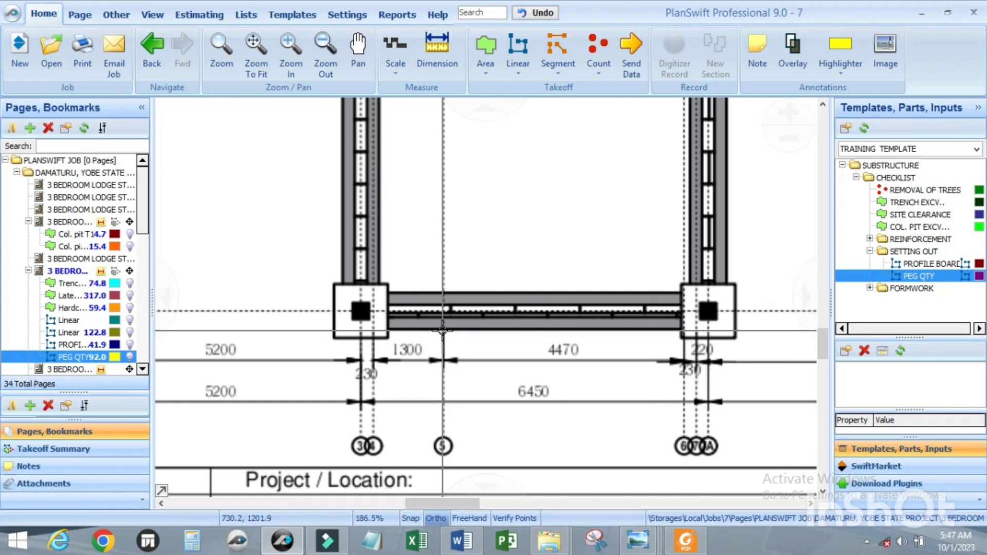
pyautogui.click(294, 14)
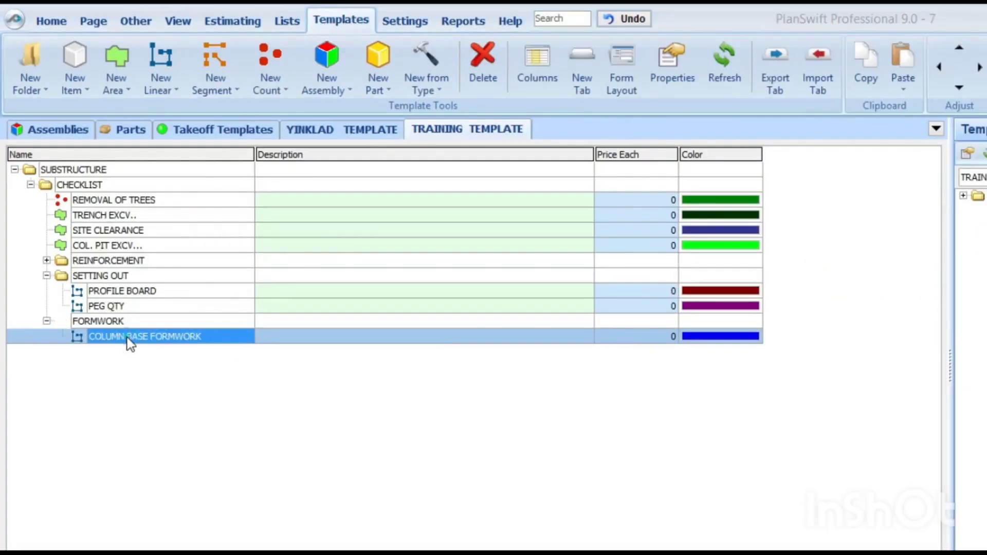
# Step: Open the advanced properties of COLUMN BASE FORMWORK and add a Number property named Nrs to the Takeoff Data group
pyautogui.doubleClick(109, 285)
pyautogui.click(403, 318)
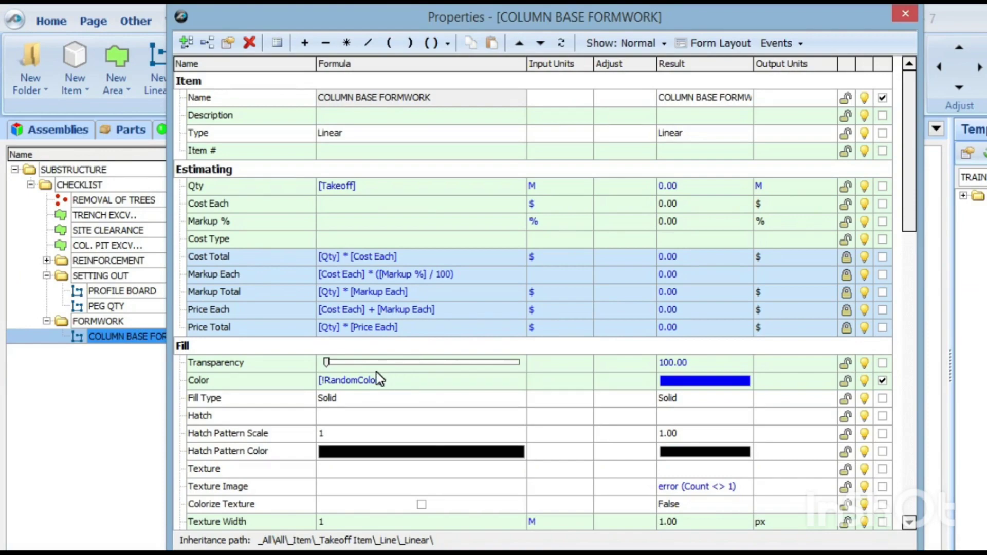
pyautogui.scroll(-4, 378, 378)
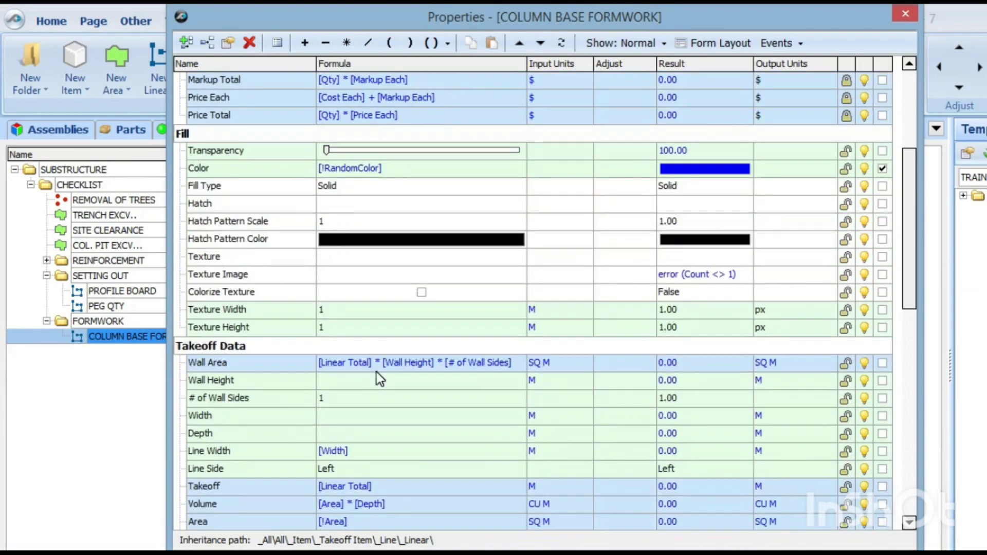
pyautogui.scroll(-1, 215, 332)
pyautogui.click(217, 307)
pyautogui.scroll(2, 221, 316)
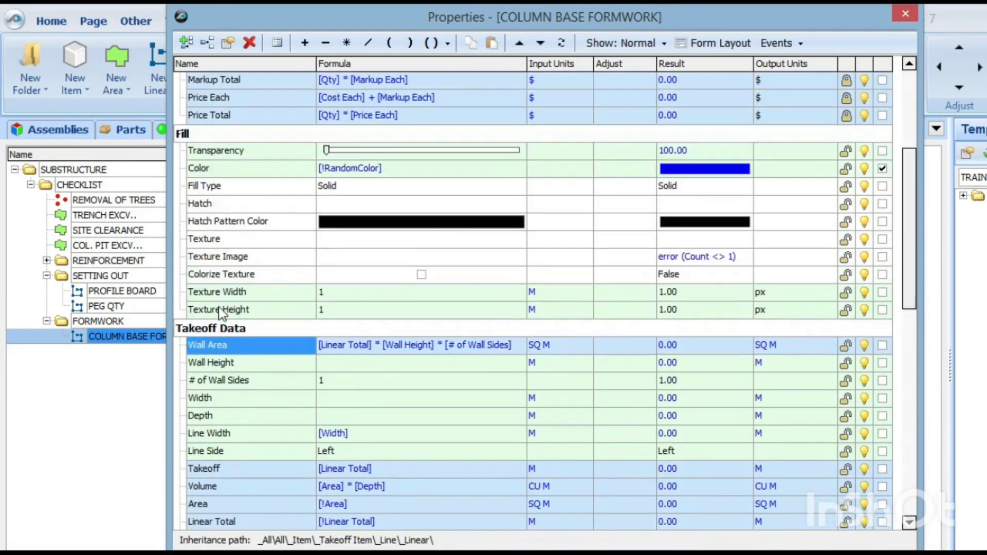
pyautogui.click(186, 42)
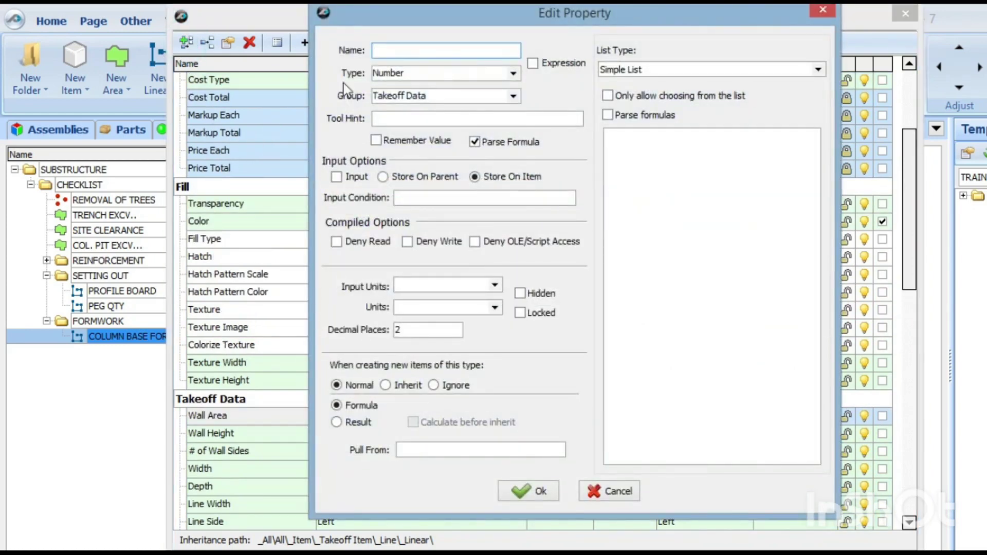
pyautogui.click(420, 51)
pyautogui.click(536, 493)
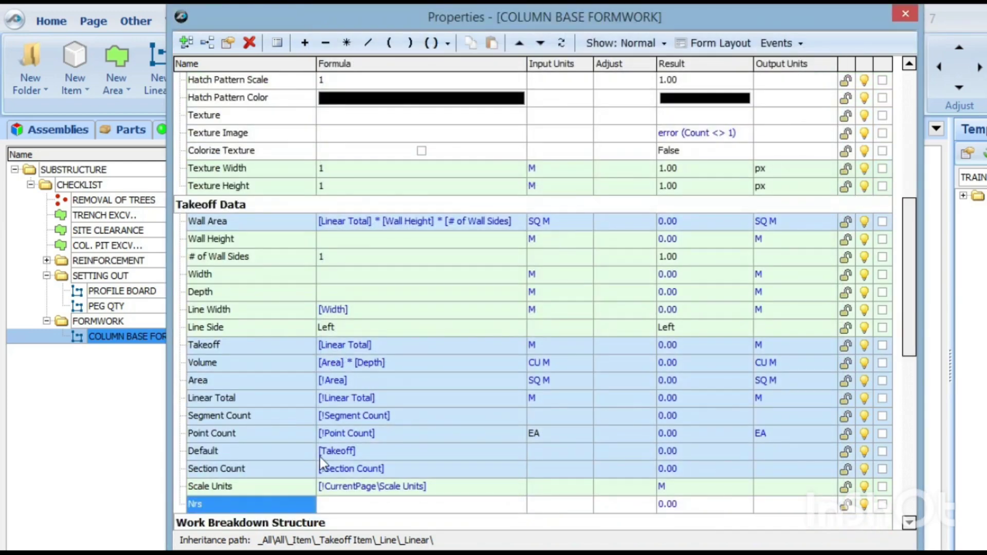
# Step: Move the Nrs property up the Takeoff Data list to sit between Width and Depth
pyautogui.click(519, 43)
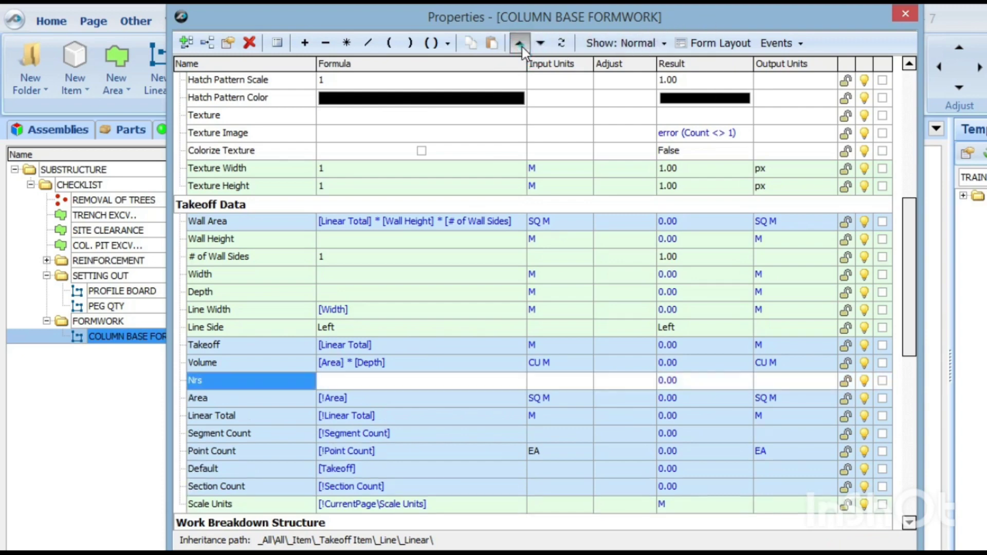
pyautogui.click(520, 44)
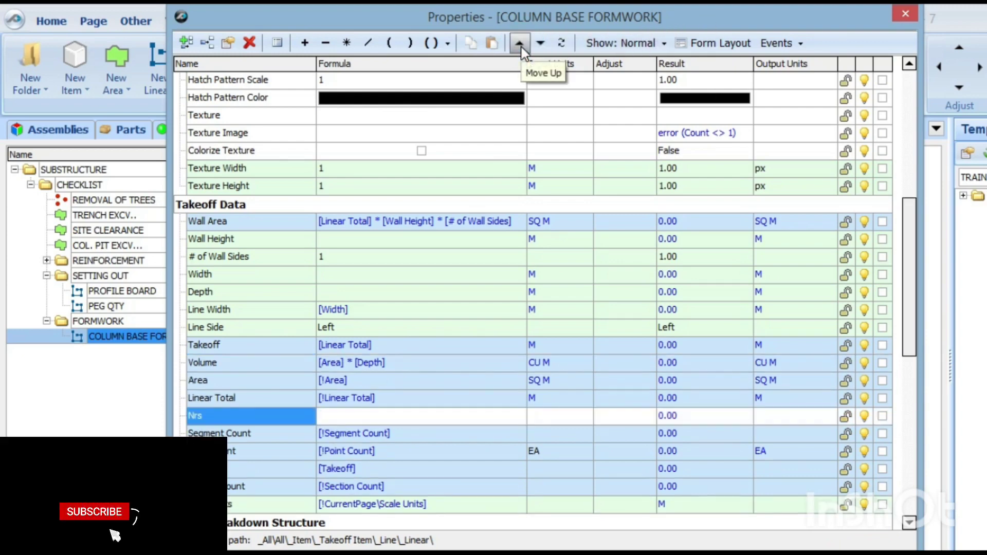
pyautogui.click(521, 45)
pyautogui.click(520, 44)
pyautogui.click(520, 44)
pyautogui.click(520, 45)
pyautogui.click(520, 45)
pyautogui.click(520, 45)
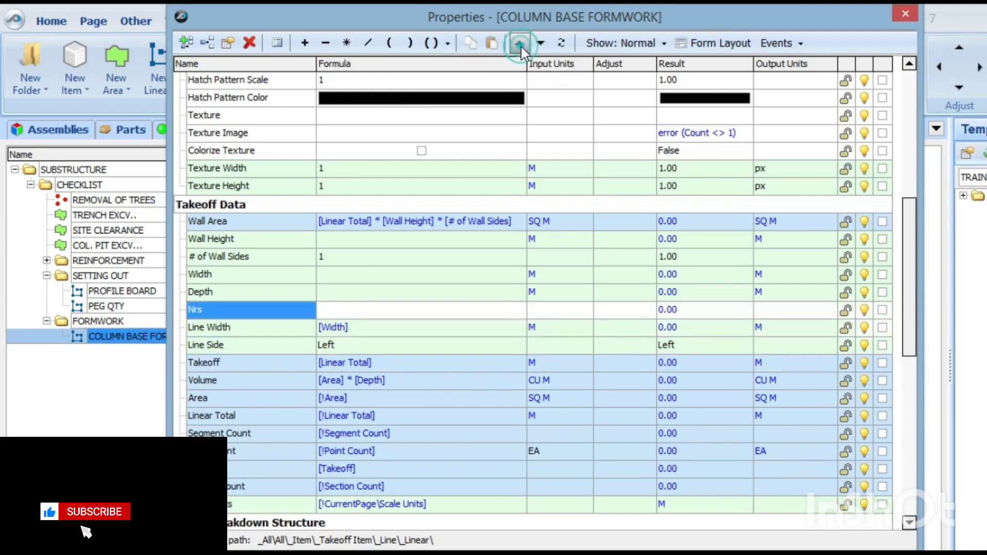
pyautogui.click(520, 44)
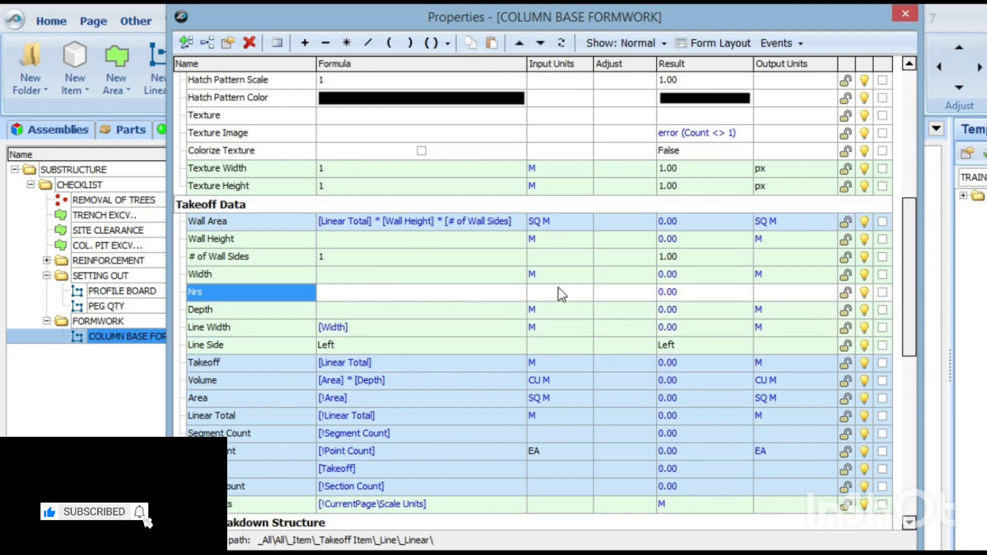
# Step: Set the input units of the Nrs property to EA
pyautogui.click(583, 293)
pyautogui.click(583, 294)
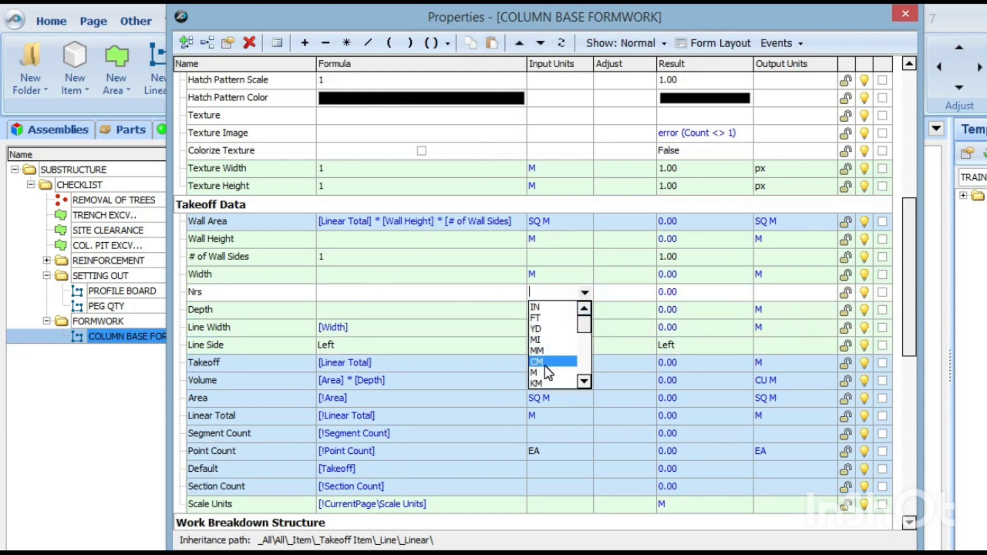
pyautogui.scroll(-2, 545, 366)
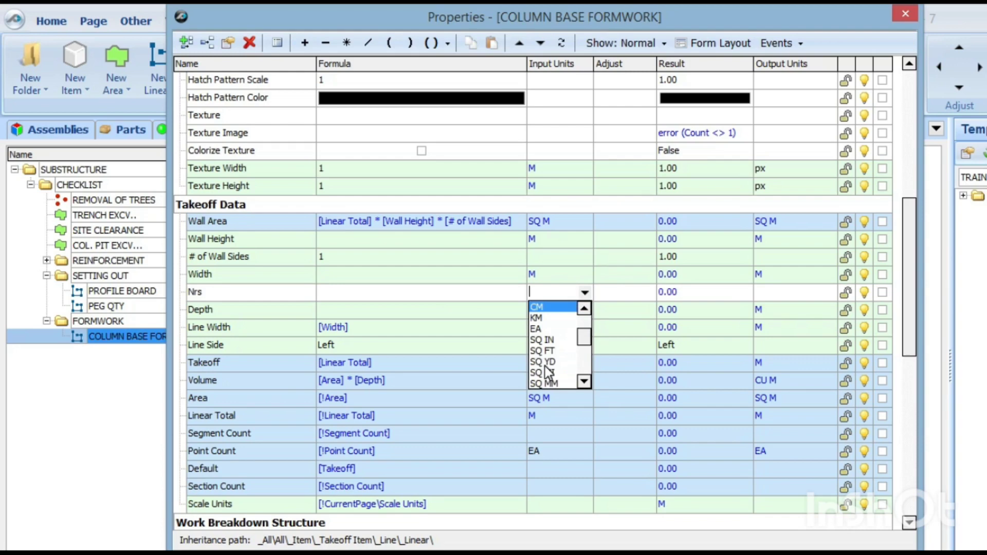
pyautogui.click(546, 327)
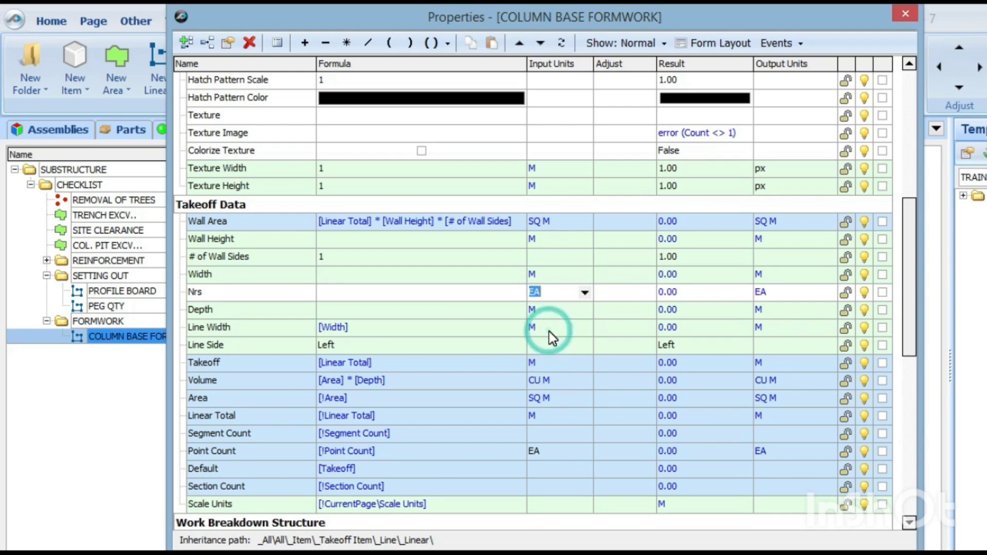
# Step: Include Nrs on the item's input form and turn on Show Units for it in the form layout
pyautogui.click(881, 292)
pyautogui.click(724, 43)
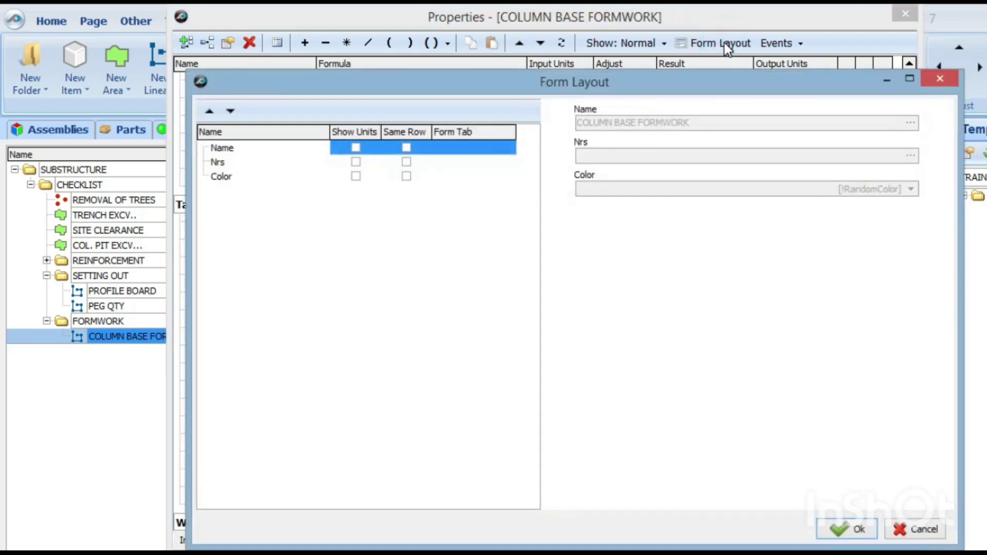
pyautogui.click(355, 161)
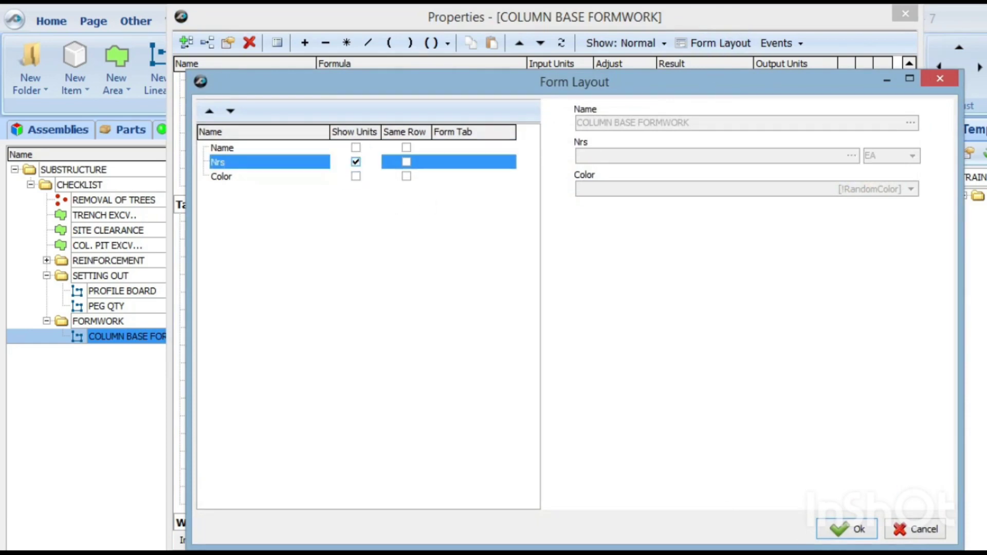
pyautogui.click(843, 529)
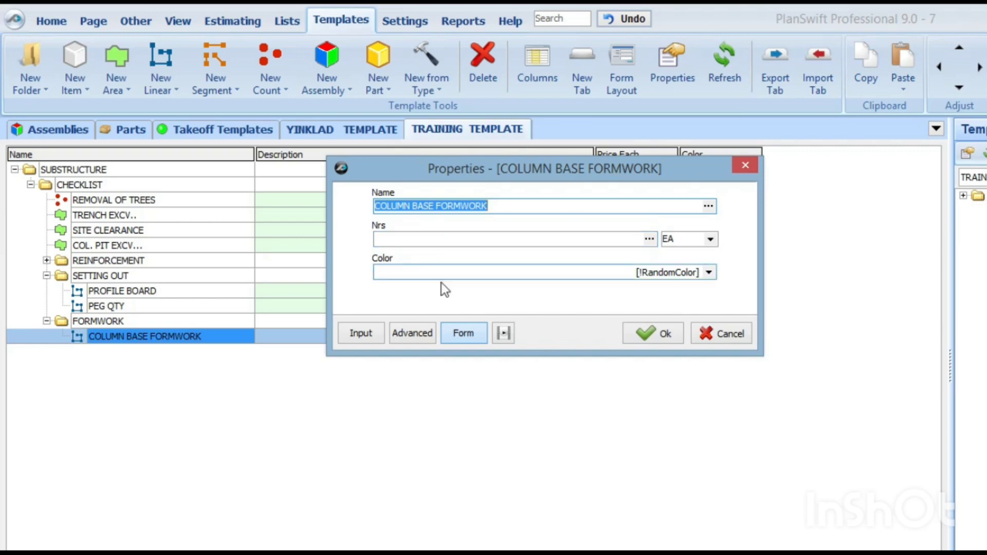
# Step: Change the Takeoff formula of COLUMN BASE FORMWORK to [Linear Total] * [Nrs] and save the item's properties
pyautogui.click(412, 333)
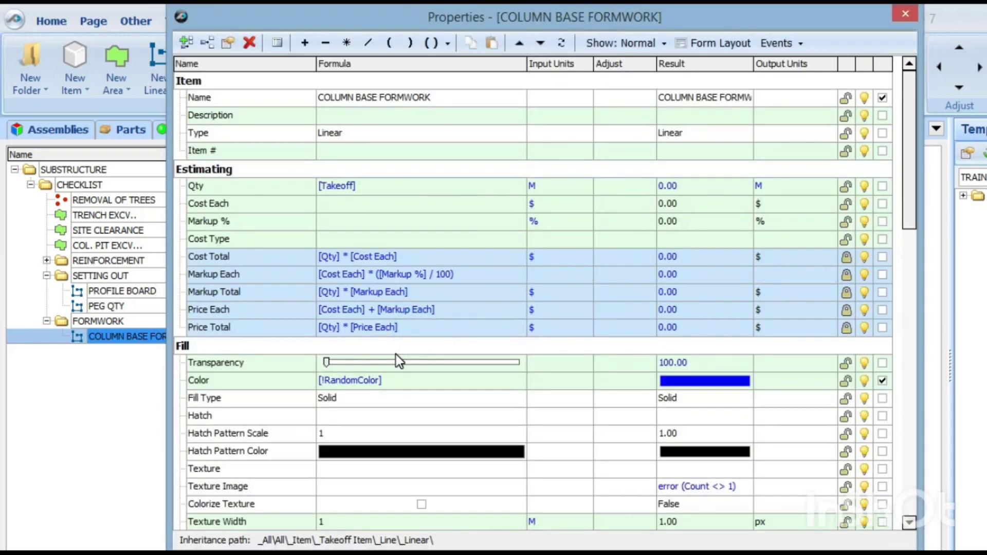
pyautogui.scroll(-4, 359, 370)
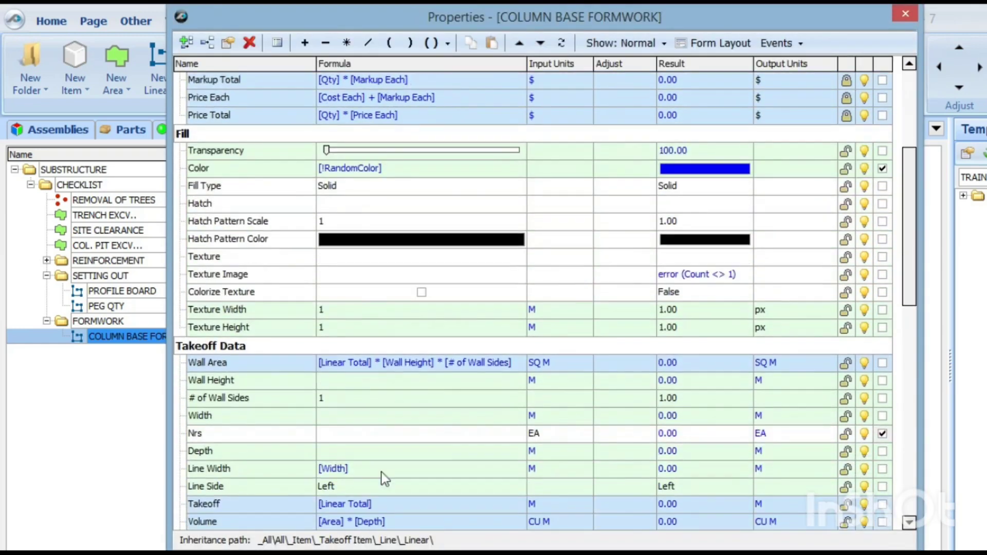
pyautogui.scroll(-2, 321, 403)
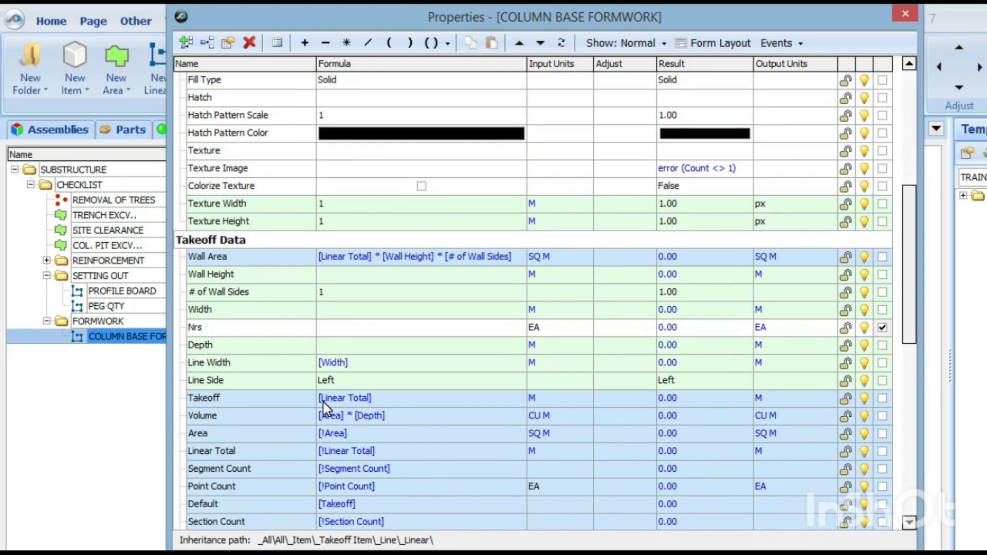
pyautogui.click(390, 398)
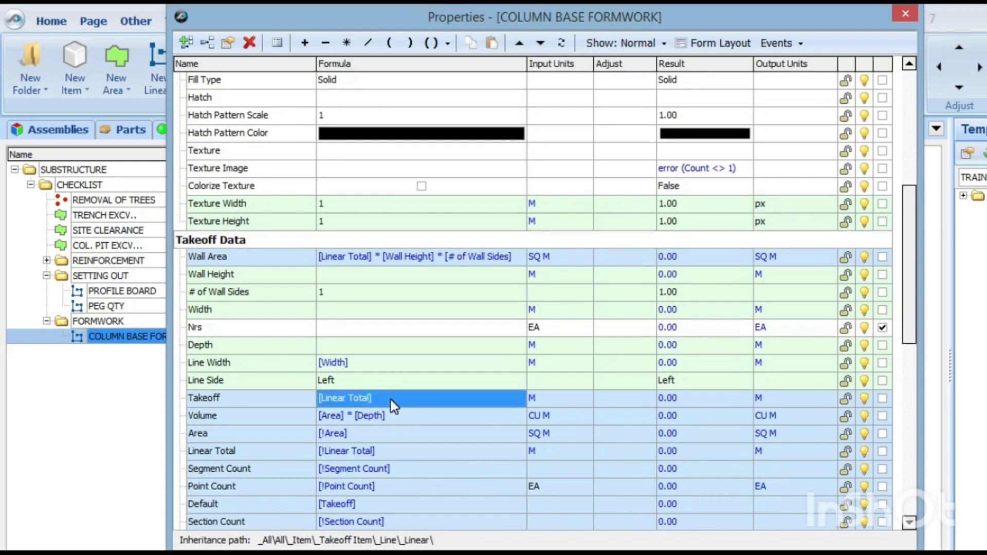
pyautogui.click(387, 401)
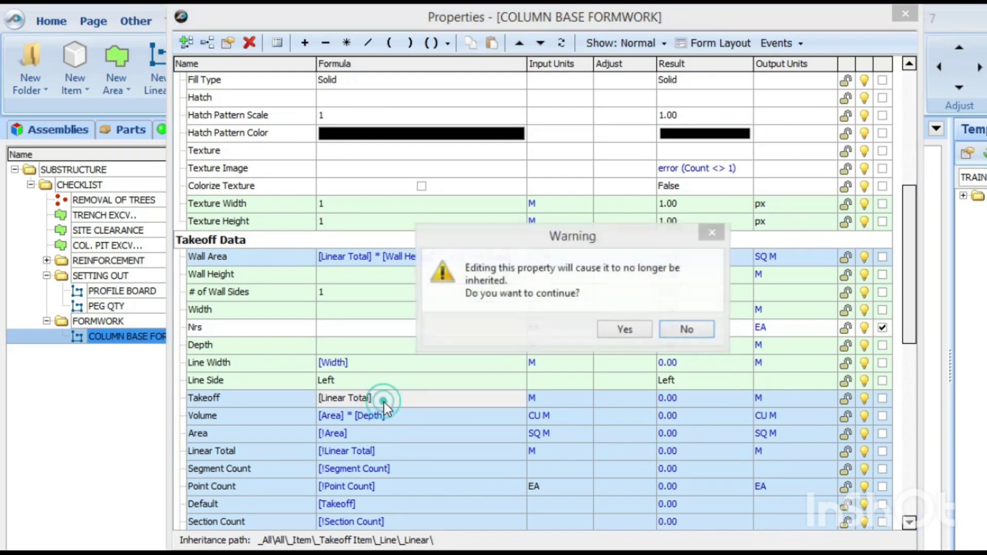
pyautogui.click(615, 324)
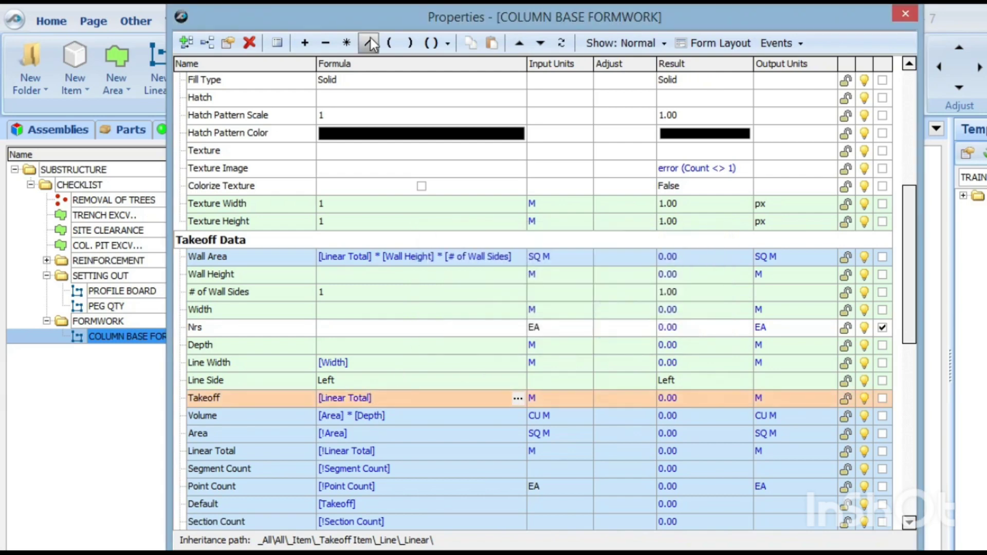
pyautogui.click(346, 42)
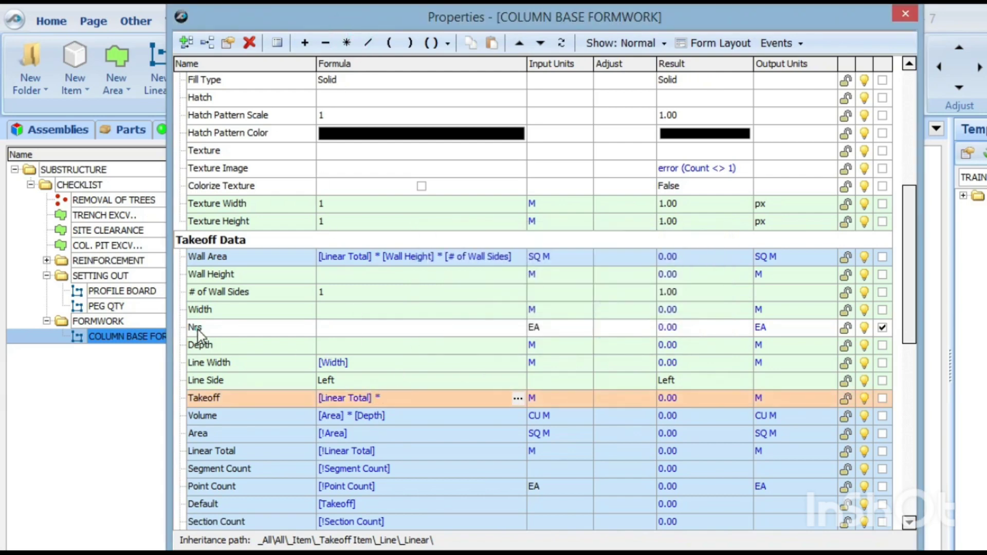
pyautogui.moveTo(198, 337); pyautogui.dragTo(424, 402)
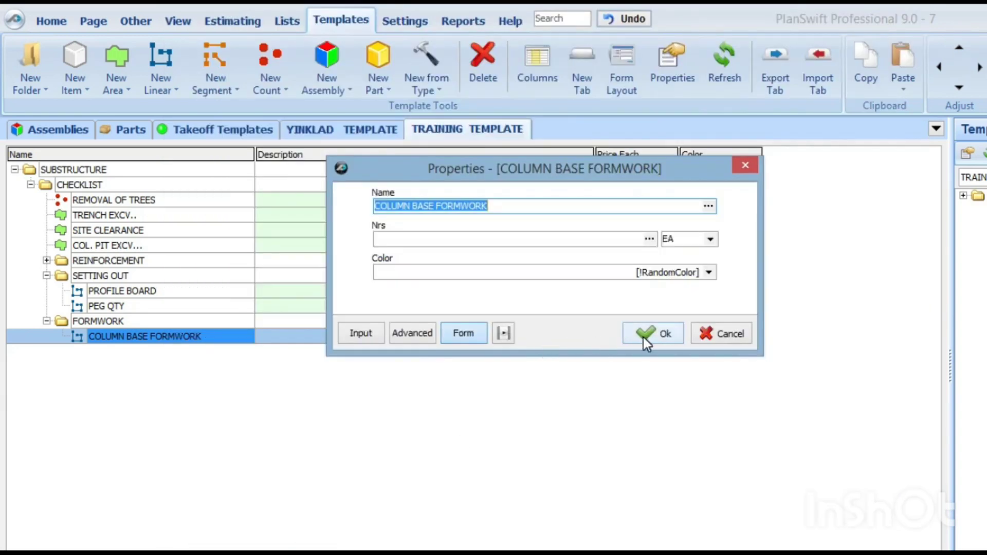
pyautogui.click(647, 340)
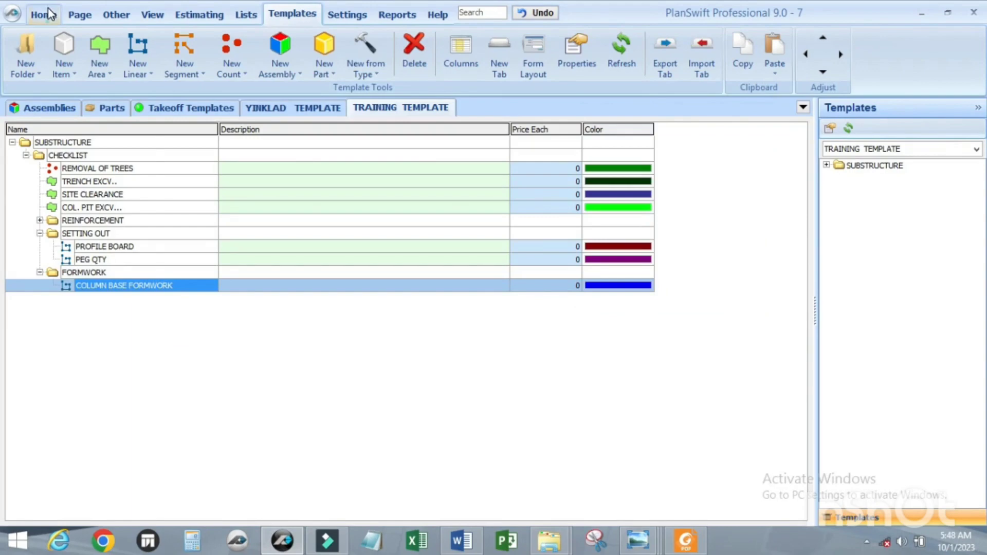
# Step: Return to the drawing, expand the FORMWORK template folder, and preview the COLUMN BASE FORMWORK input form without starting a takeoff
pyautogui.click(50, 14)
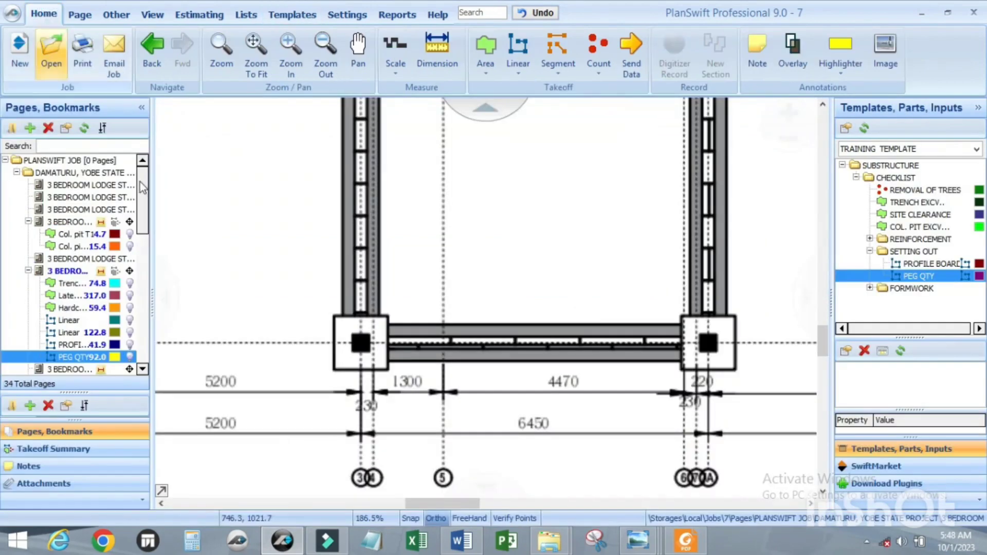
pyautogui.click(870, 289)
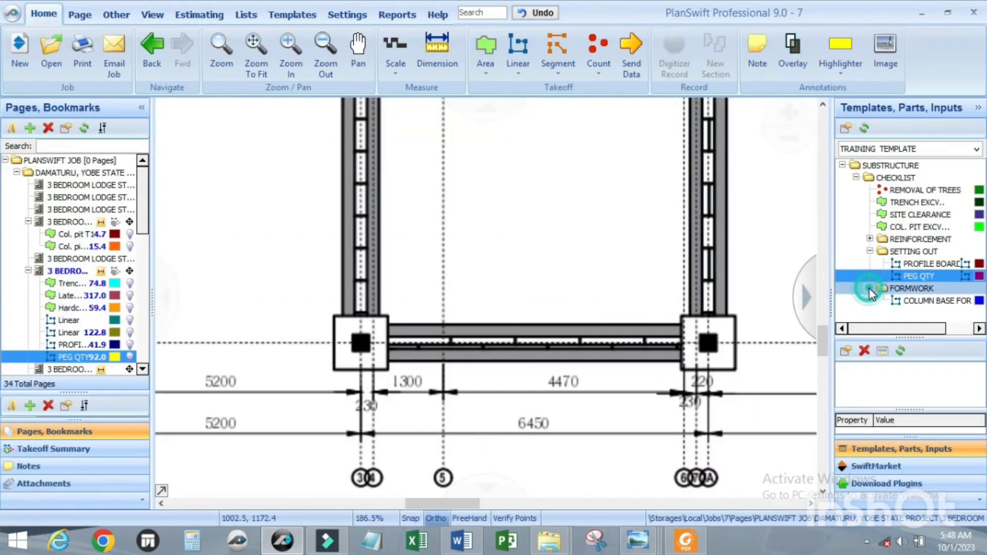
pyautogui.moveTo(869, 338); pyautogui.dragTo(869, 395)
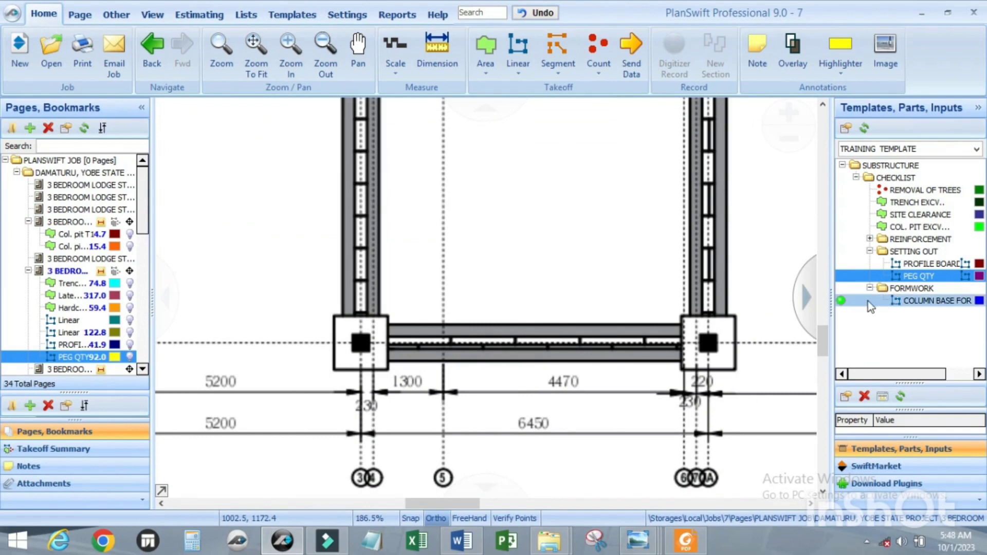
pyautogui.doubleClick(843, 302)
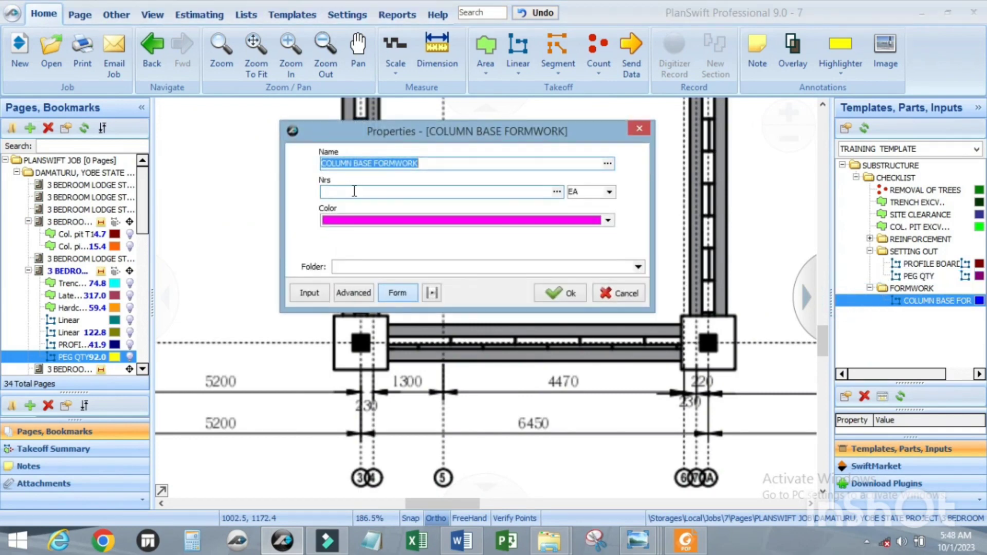
pyautogui.click(637, 130)
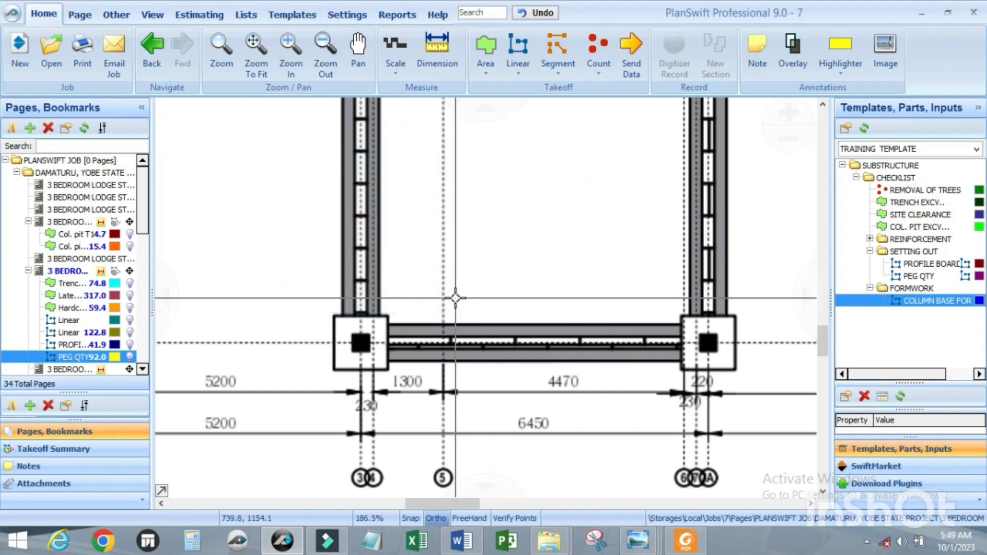
# Step: Look over the foundation plan, find the pad footing details page and examine the footing type details up close
pyautogui.scroll(-3, 456, 304)
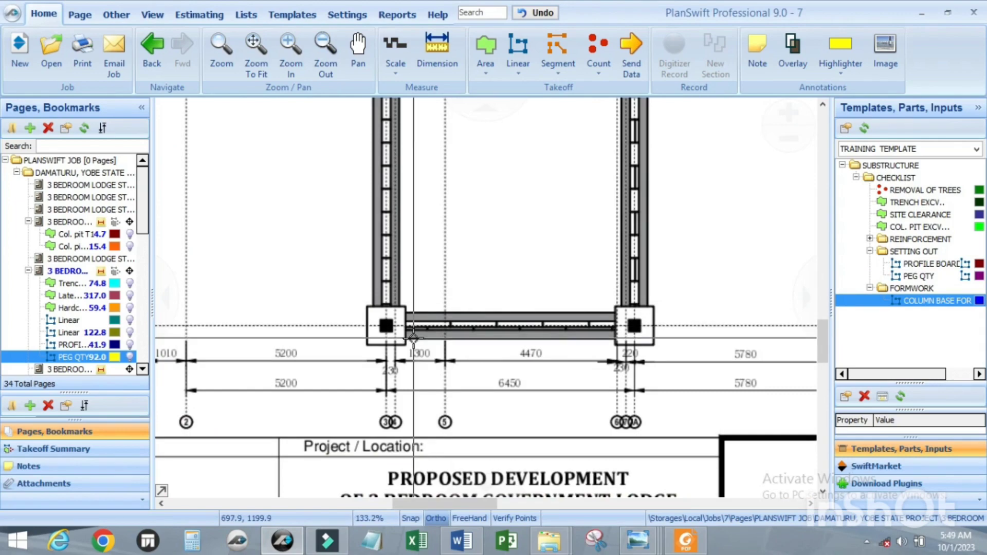
pyautogui.scroll(-3, 494, 276)
pyautogui.scroll(5, 493, 276)
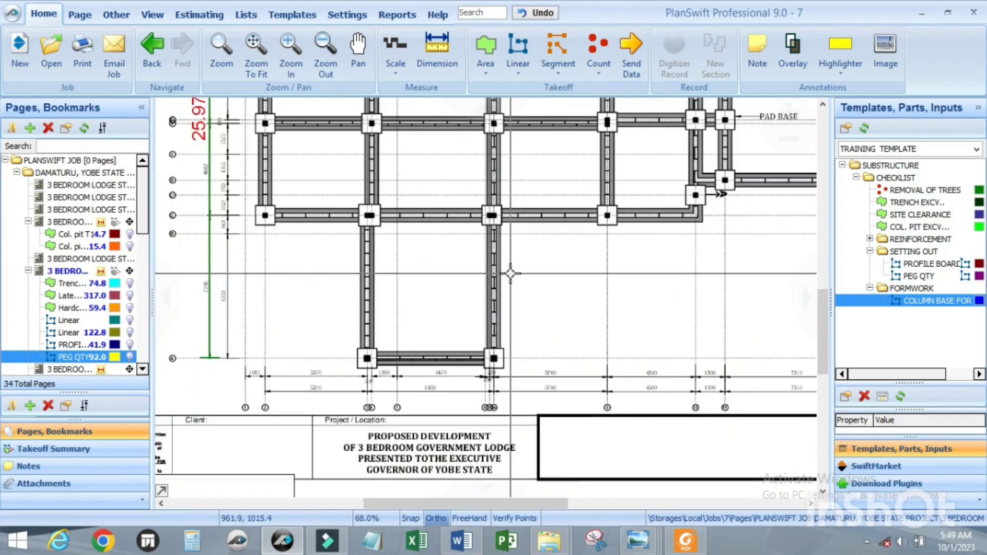
pyautogui.scroll(-3, 509, 276)
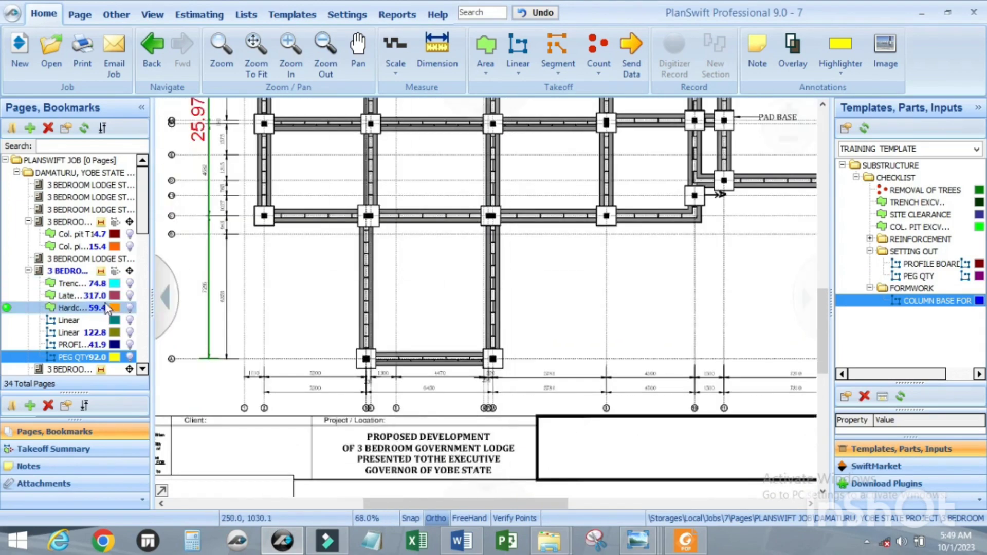
pyautogui.scroll(-2, 81, 267)
pyautogui.click(82, 269)
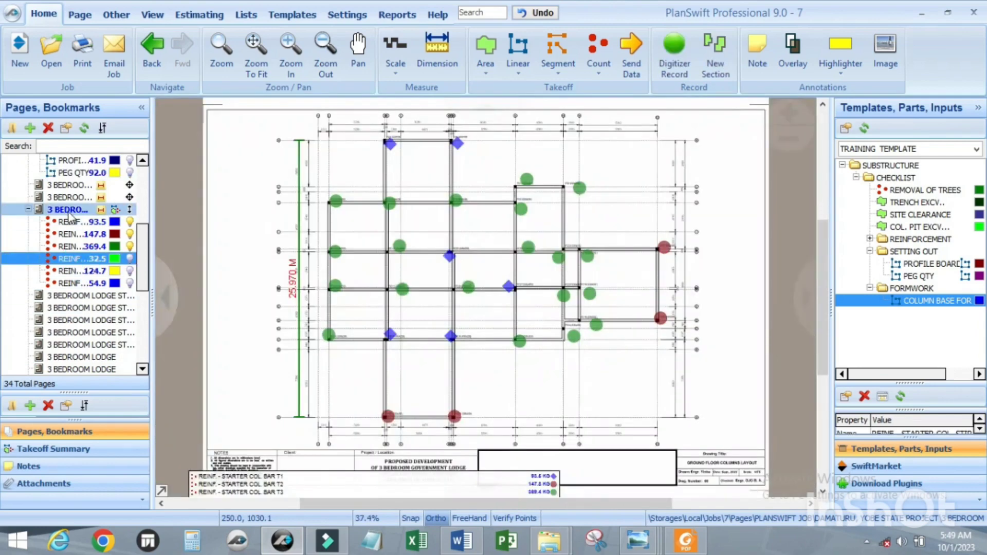
pyautogui.click(80, 197)
pyautogui.click(79, 185)
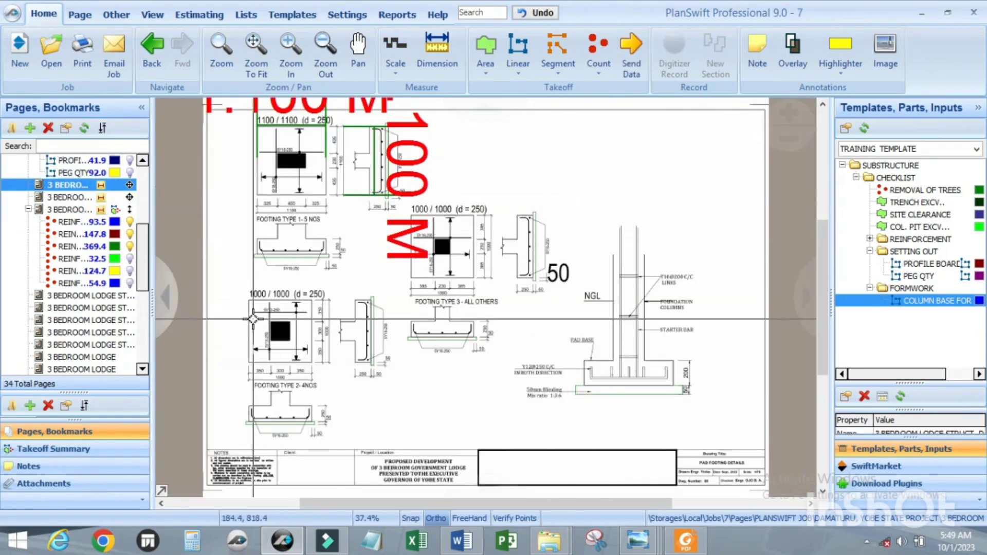
pyautogui.scroll(3, 260, 272)
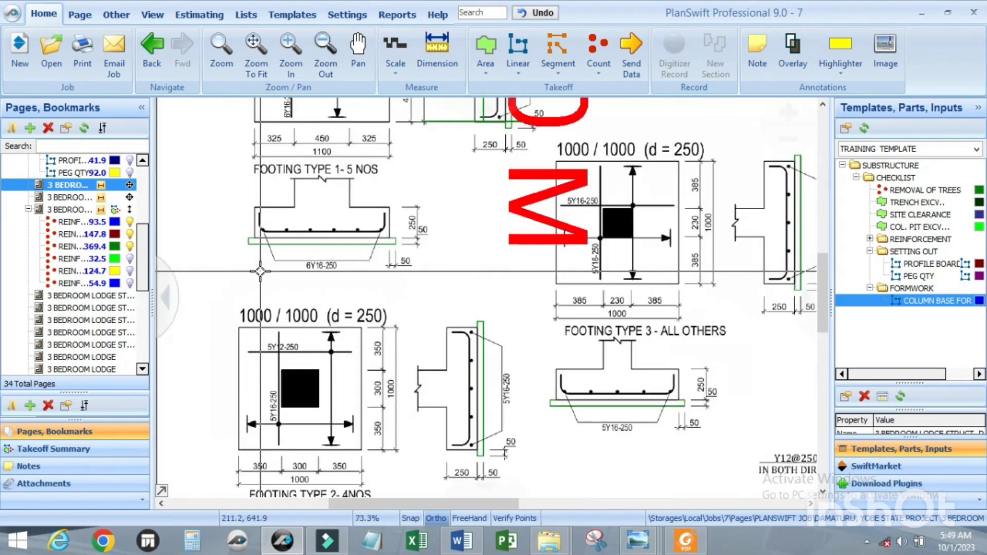
pyautogui.scroll(-3, 375, 275)
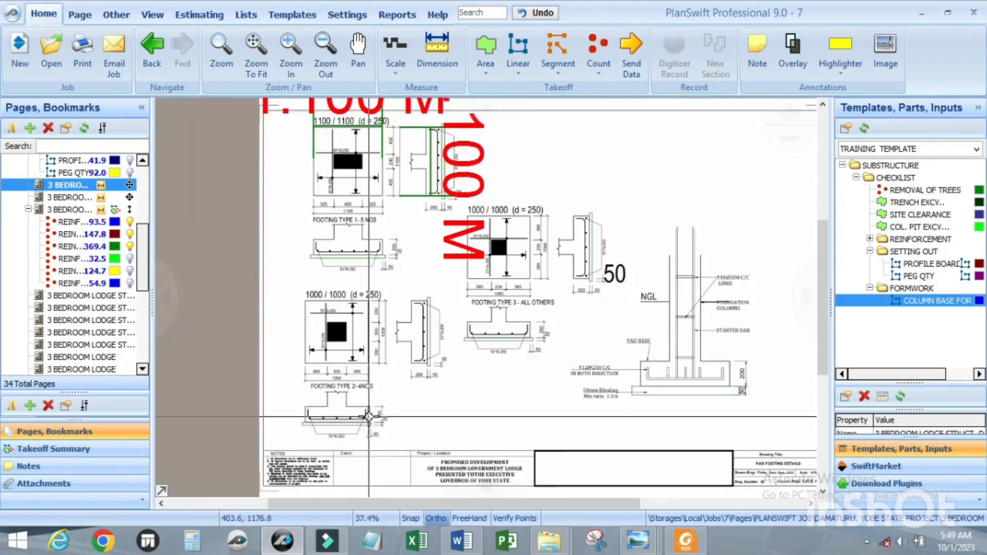
pyautogui.scroll(3, 375, 406)
pyautogui.scroll(3, 84, 213)
pyautogui.scroll(3, 84, 214)
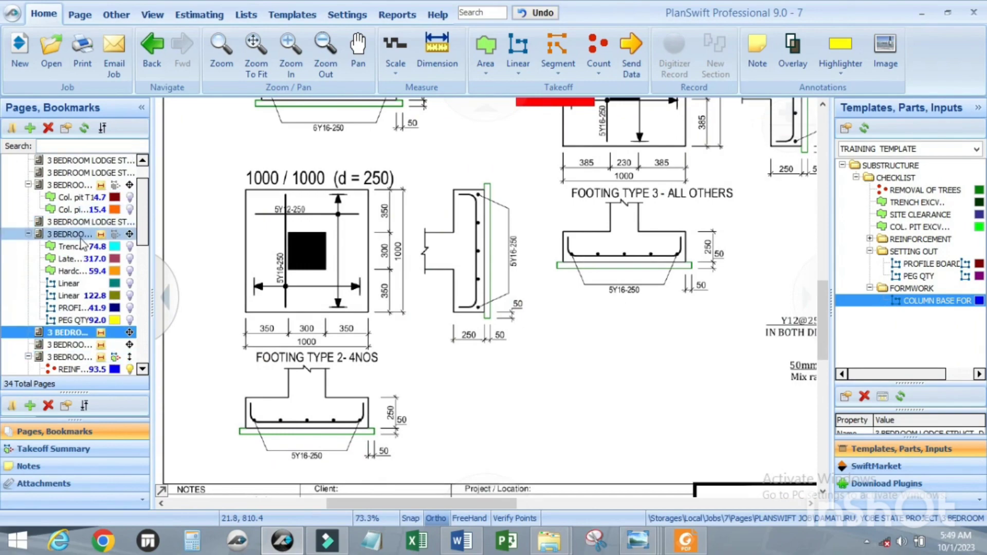
# Step: Examine the sizes and labels of the two lowest column bases on the pad footings layout and return to the pad footing details
pyautogui.click(84, 209)
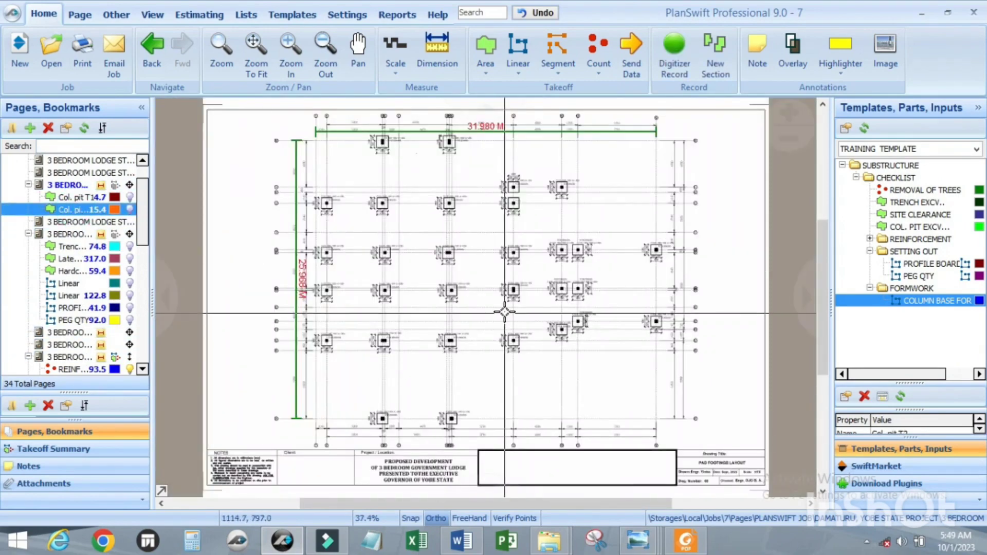
pyautogui.scroll(3, 504, 309)
pyautogui.scroll(-3, 535, 270)
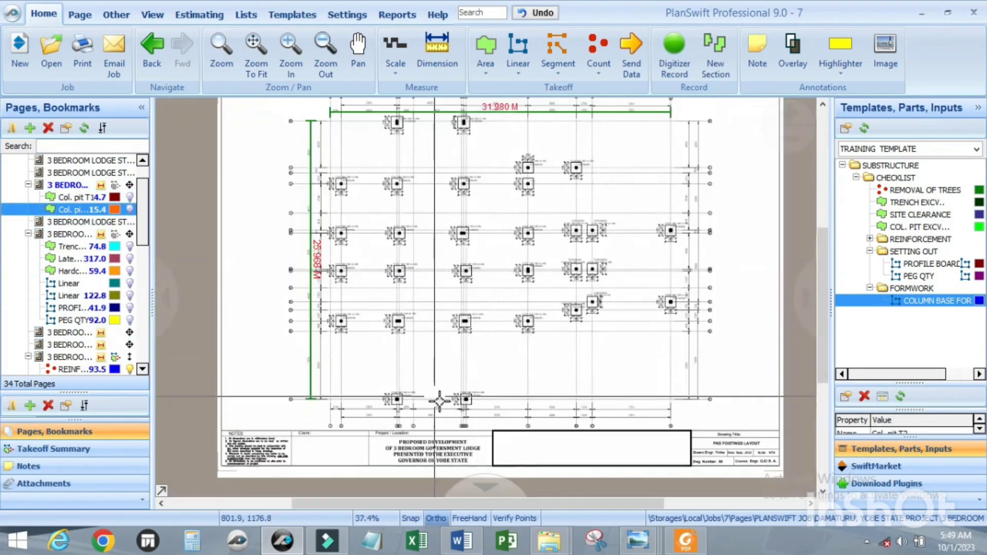
pyautogui.scroll(5, 479, 406)
pyautogui.scroll(3, 479, 406)
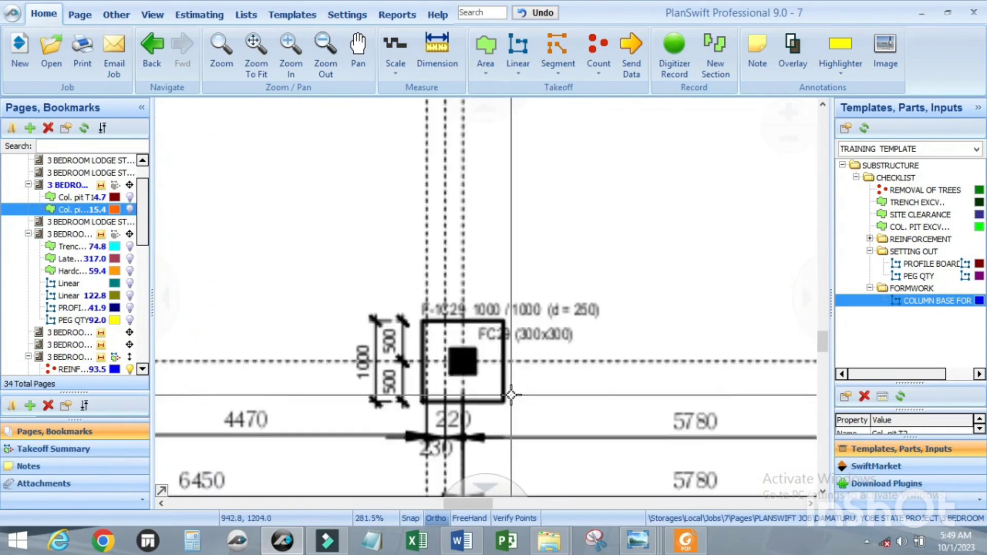
pyautogui.scroll(-9, 582, 399)
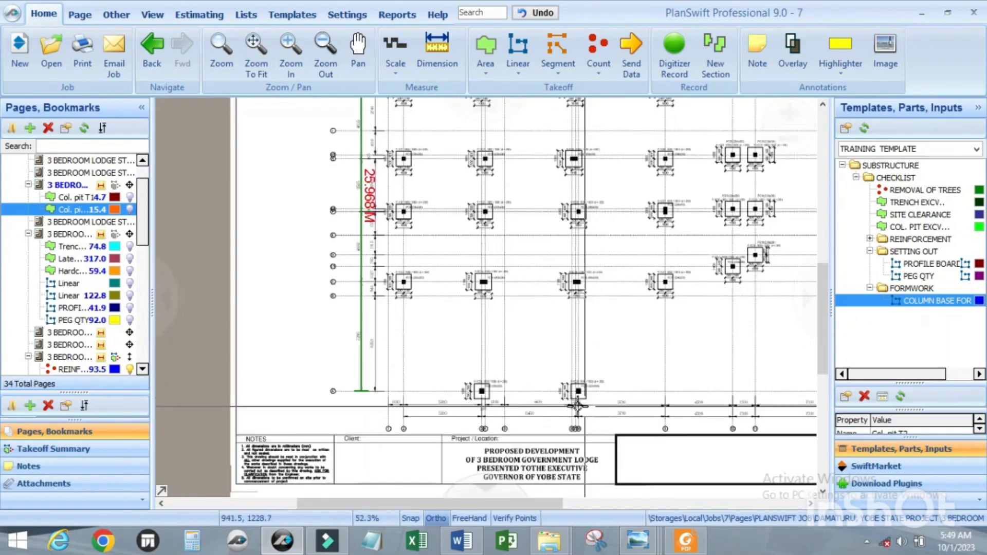
pyautogui.scroll(9, 391, 360)
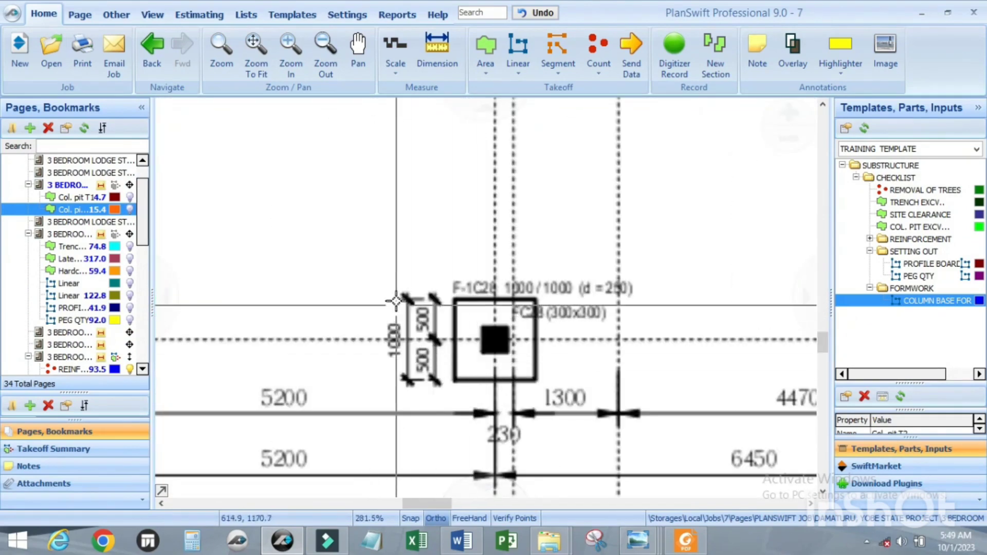
pyautogui.scroll(-9, 396, 296)
pyautogui.scroll(9, 632, 336)
pyautogui.scroll(-5, 632, 336)
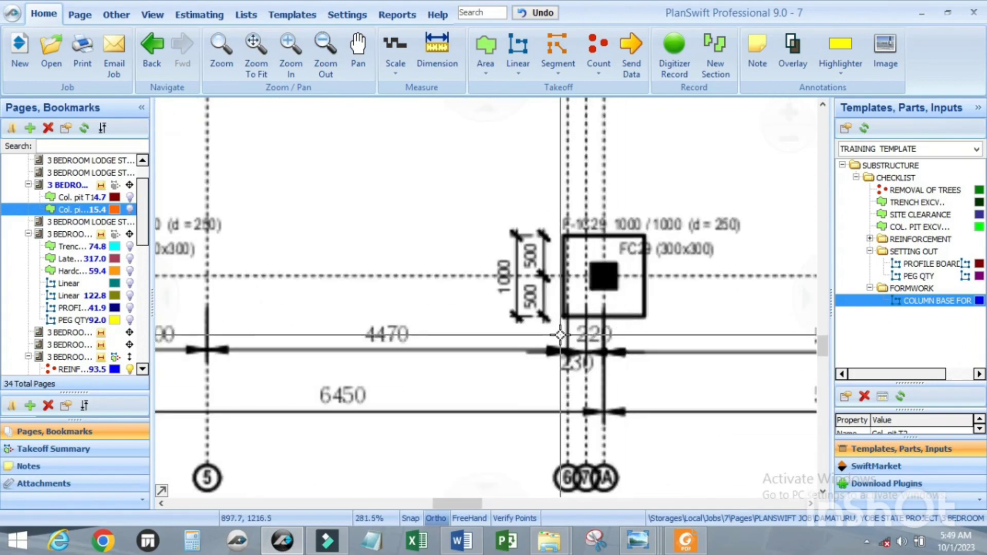
pyautogui.scroll(-2, 77, 268)
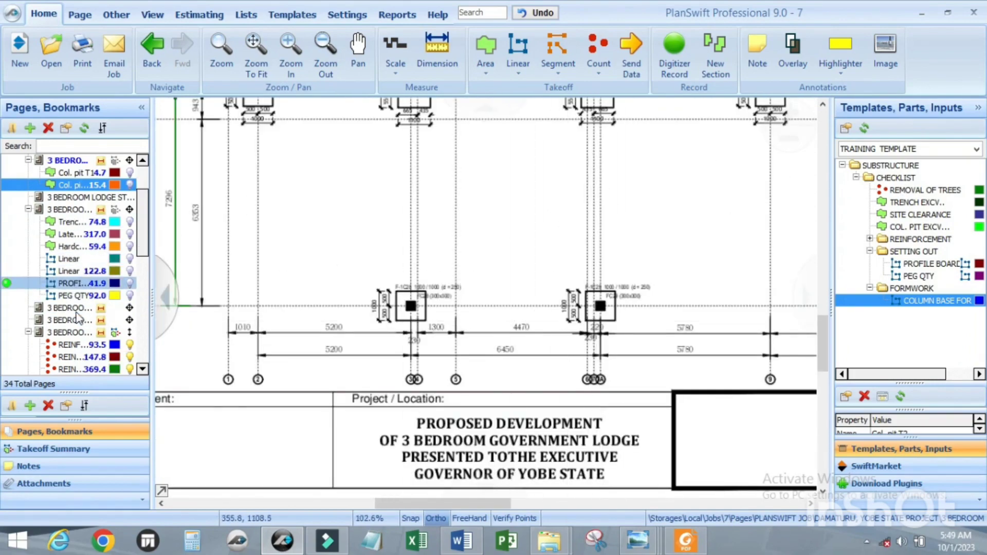
pyautogui.click(82, 271)
pyautogui.click(81, 259)
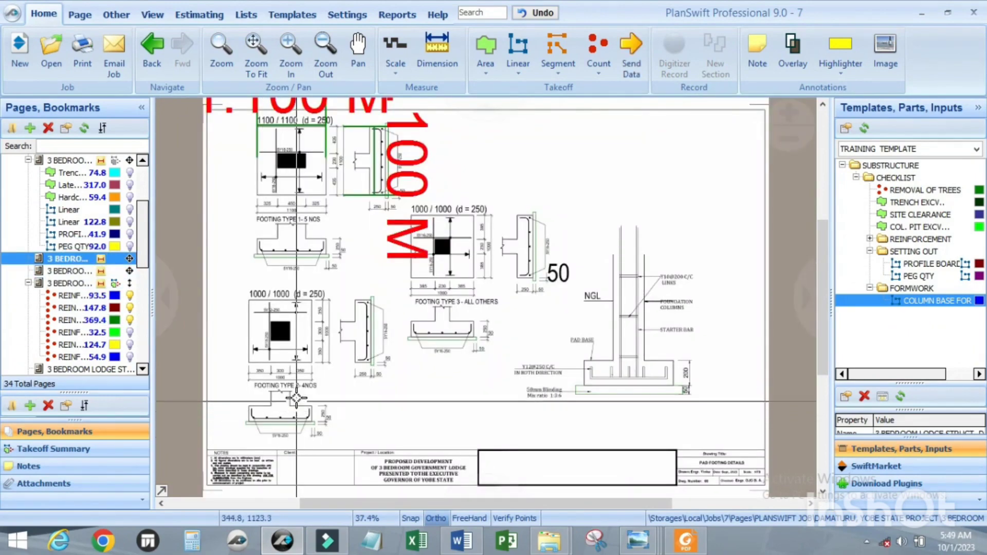
# Step: Examine the dimensions and sections of Footing Type 2 and Footing Type 3 on the pad footing details
pyautogui.scroll(3, 289, 406)
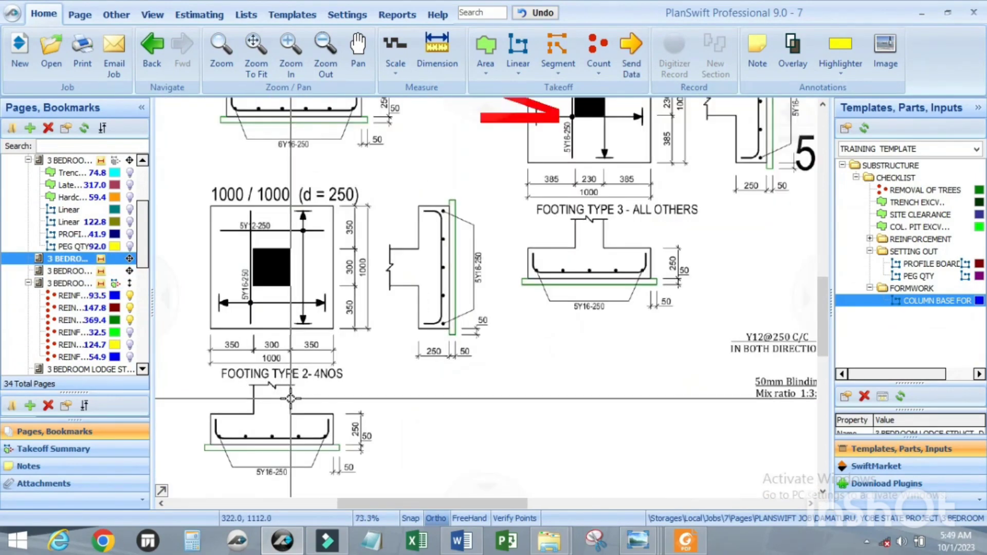
pyautogui.scroll(-3, 324, 393)
pyautogui.scroll(3, 325, 392)
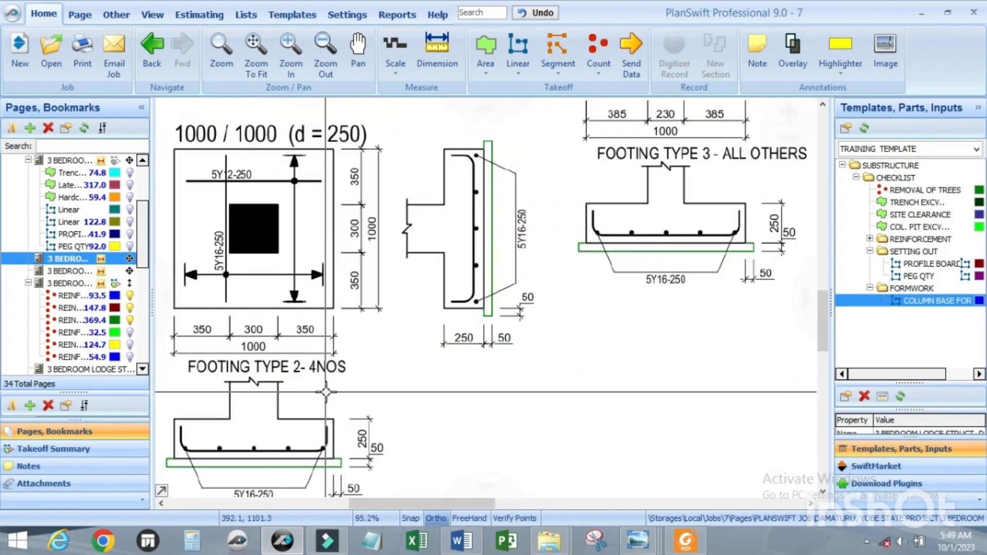
pyautogui.scroll(-3, 325, 392)
pyautogui.scroll(3, 363, 389)
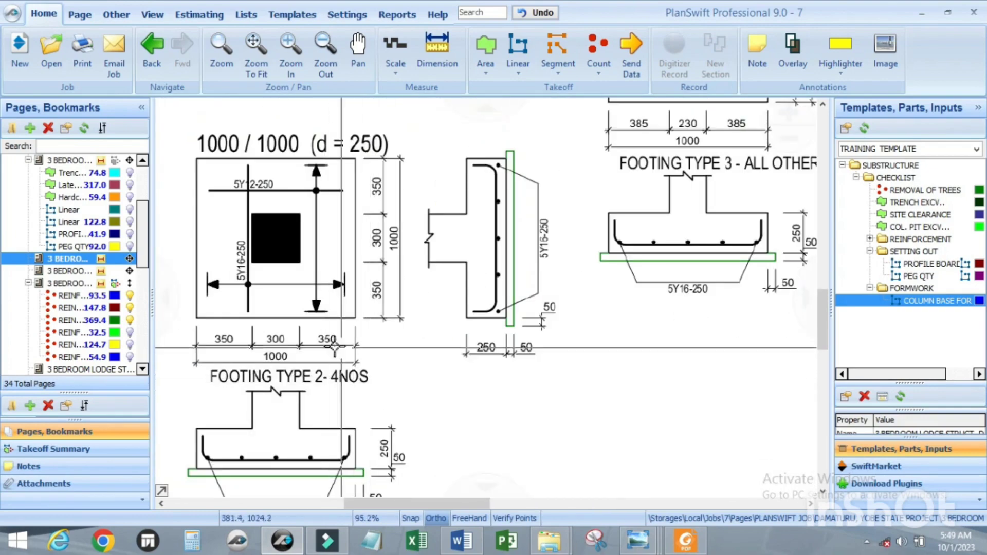
pyautogui.scroll(-3, 335, 348)
pyautogui.scroll(3, 476, 215)
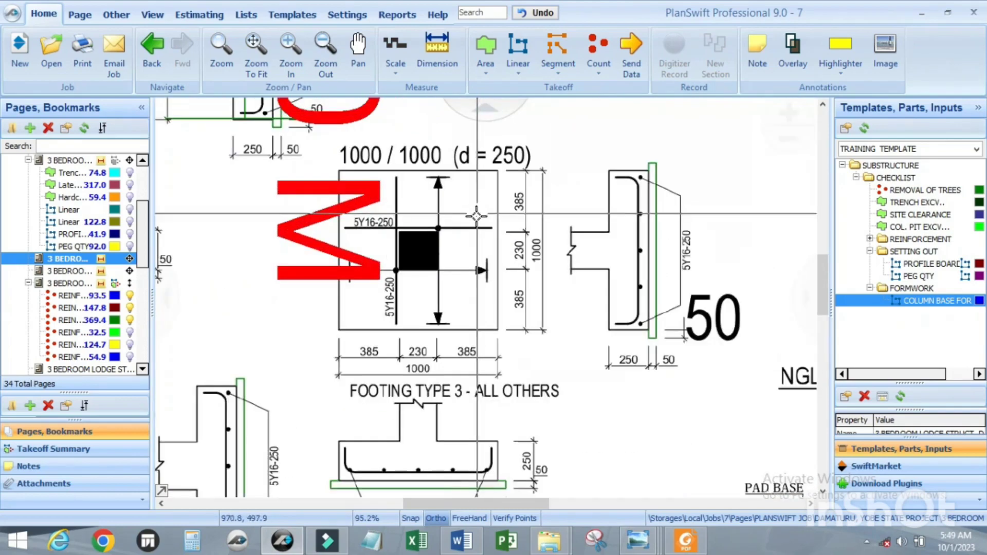
pyautogui.scroll(-2, 540, 352)
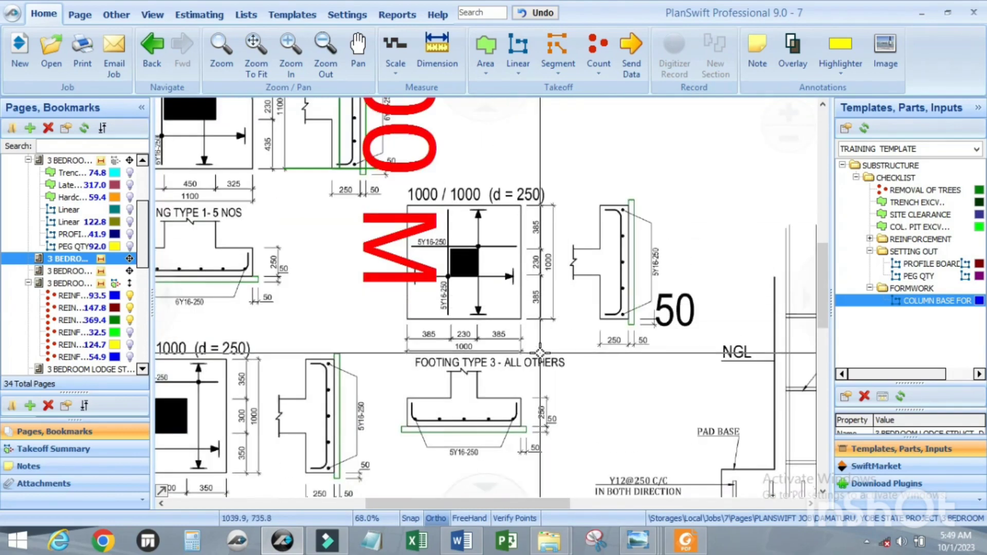
pyautogui.scroll(-2, 391, 288)
# Step: Examine the Footing Type 1 plan, section and number of bases, comparing them with the other footing types
pyautogui.scroll(3, 397, 275)
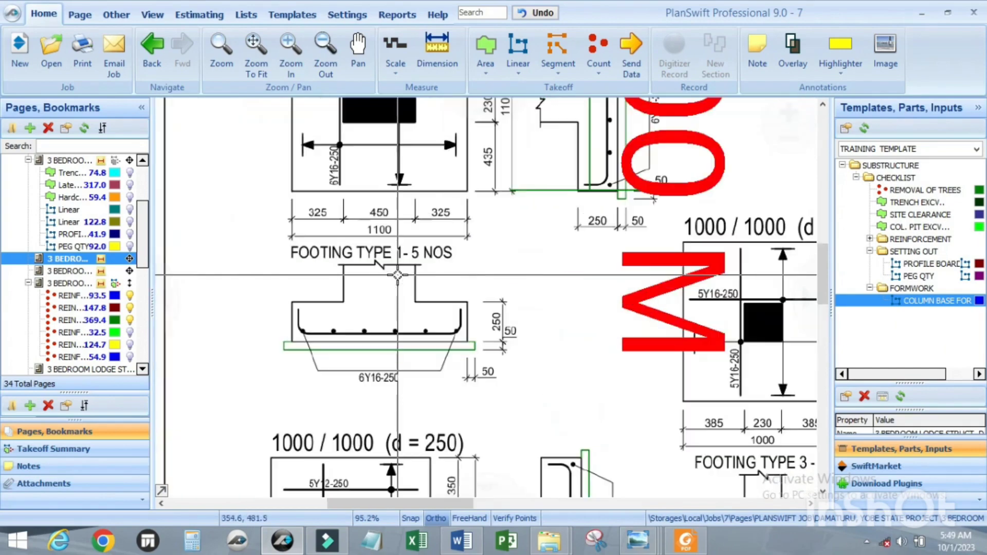
pyautogui.scroll(-3, 406, 273)
pyautogui.scroll(2, 417, 268)
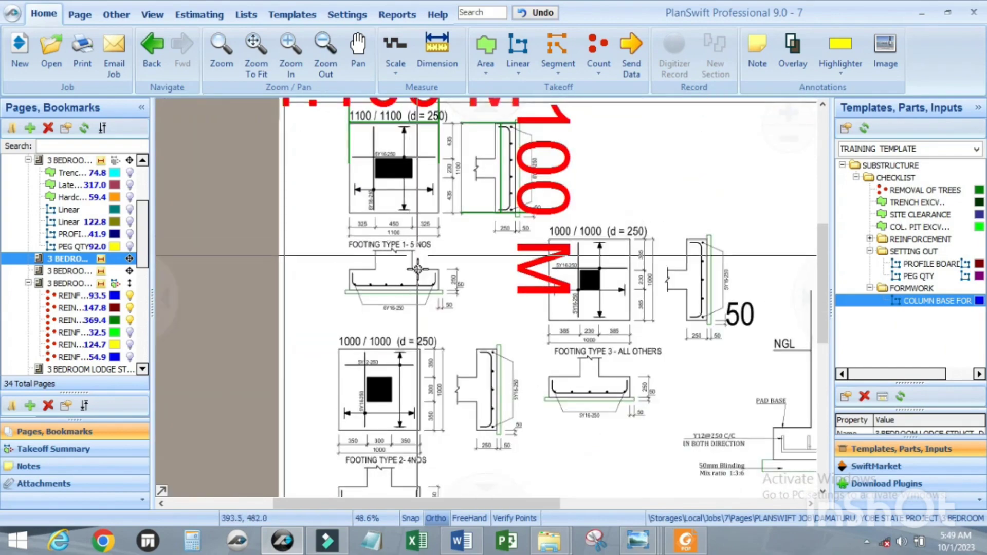
pyautogui.scroll(2, 560, 314)
pyautogui.scroll(-3, 585, 286)
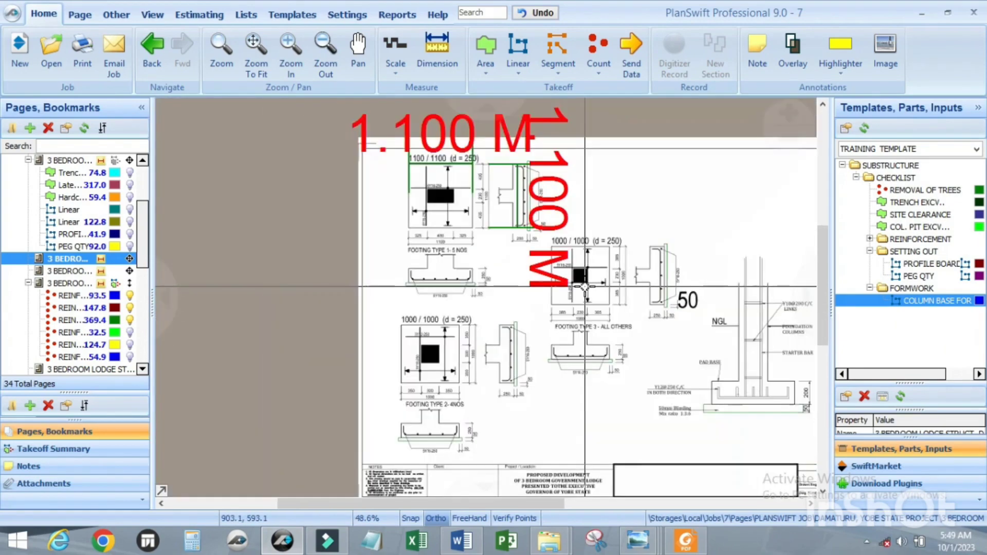
pyautogui.scroll(2, 585, 286)
pyautogui.scroll(-3, 576, 288)
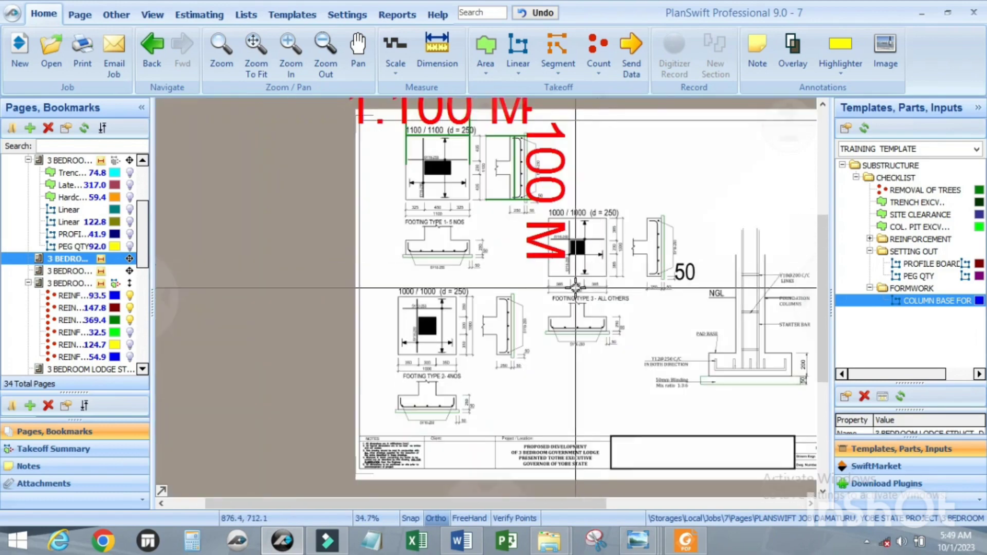
pyautogui.scroll(2, 457, 216)
pyautogui.scroll(-2, 455, 207)
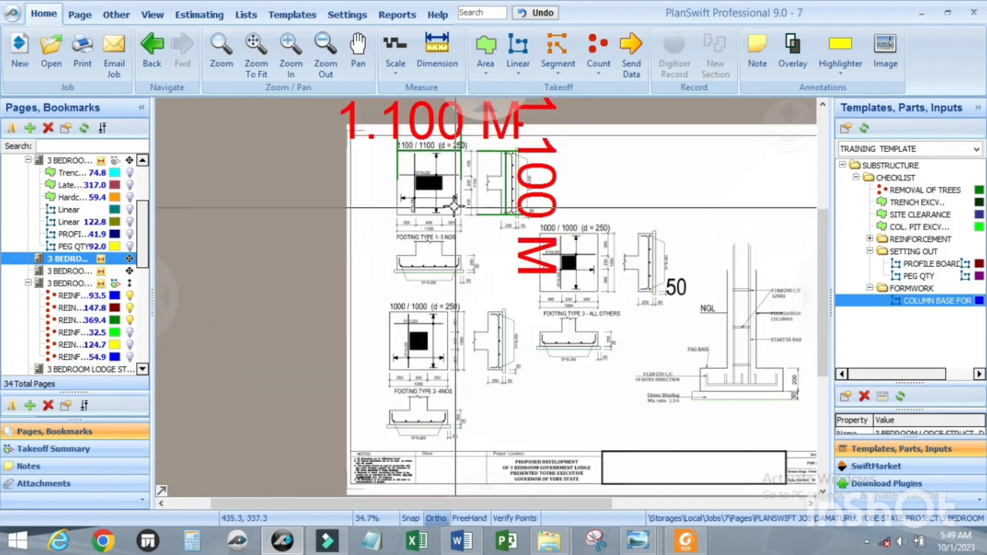
pyautogui.scroll(2, 455, 208)
pyautogui.scroll(-2, 442, 257)
pyautogui.scroll(2, 440, 268)
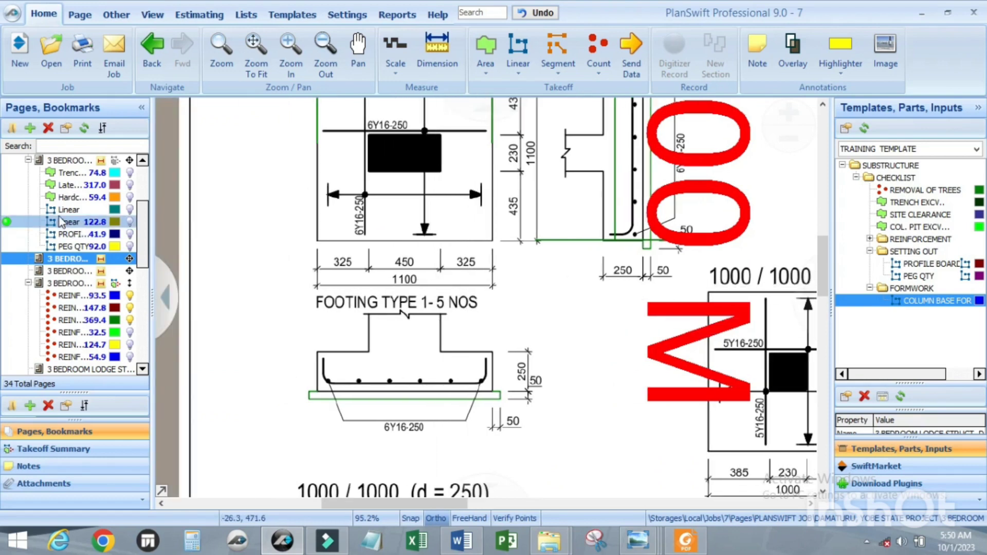
# Step: Open the pad footings layout and start a COLUMN BASE FORMWORK takeoff with Nrs set to 5 EA
pyautogui.scroll(3, 62, 222)
pyautogui.click(63, 235)
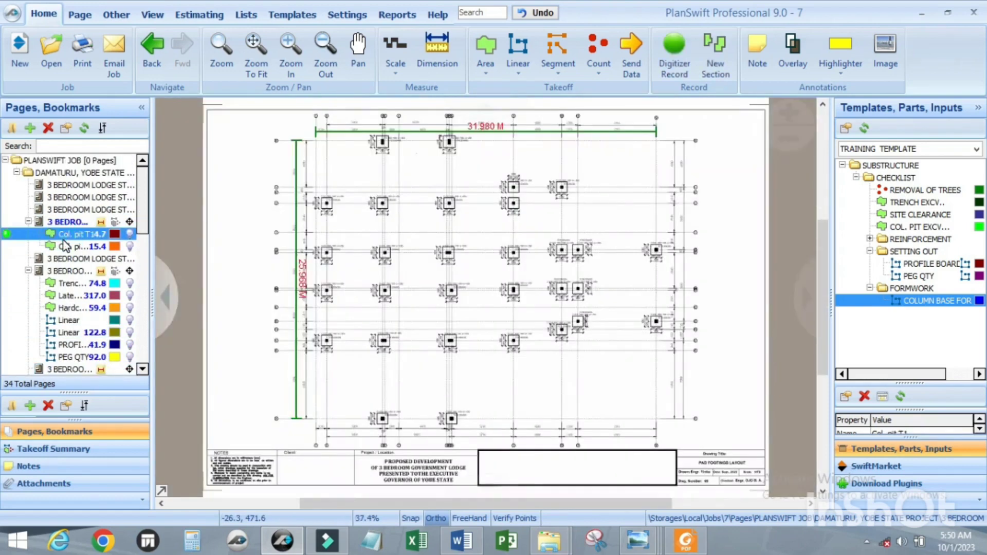
pyautogui.scroll(1, 576, 383)
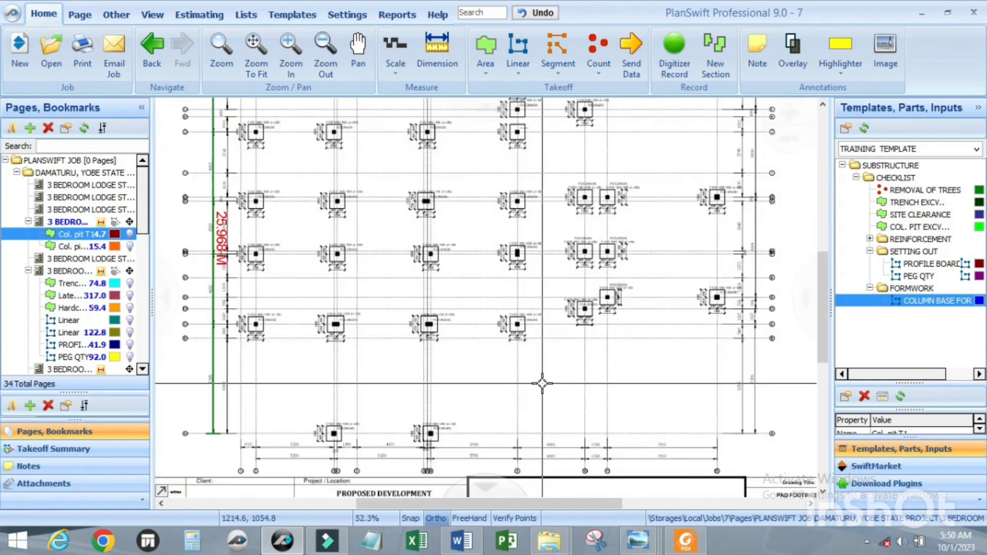
pyautogui.doubleClick(841, 303)
pyautogui.click(366, 191)
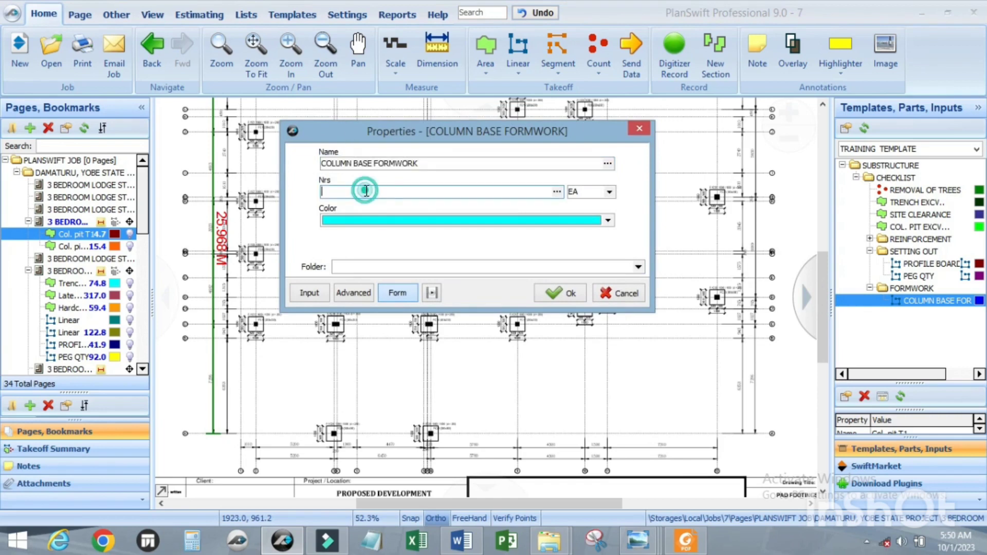
pyautogui.click(557, 295)
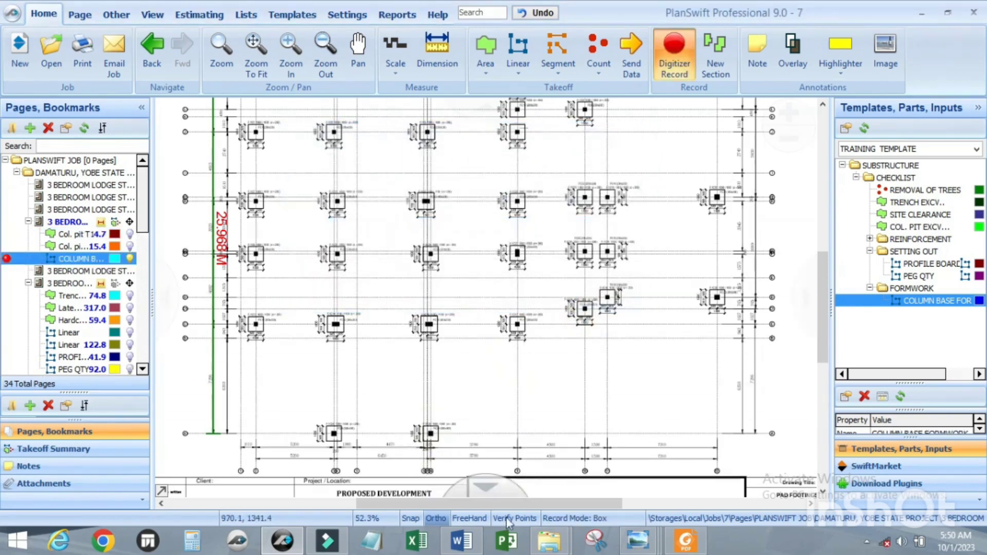
# Step: Trace a box around the outline of an 1100/1100 column base with the 450x230 column and end the recording
pyautogui.scroll(5, 304, 418)
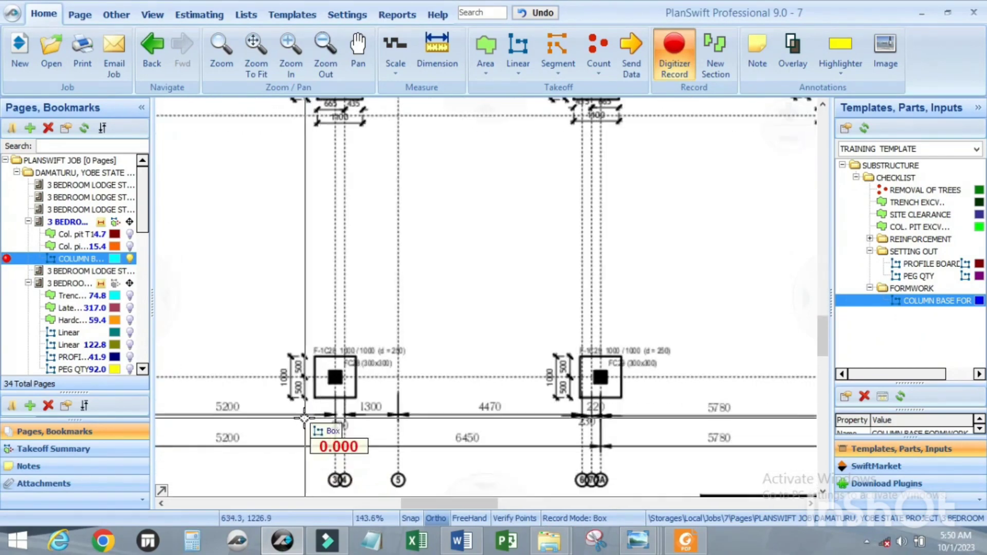
pyautogui.scroll(-7, 360, 406)
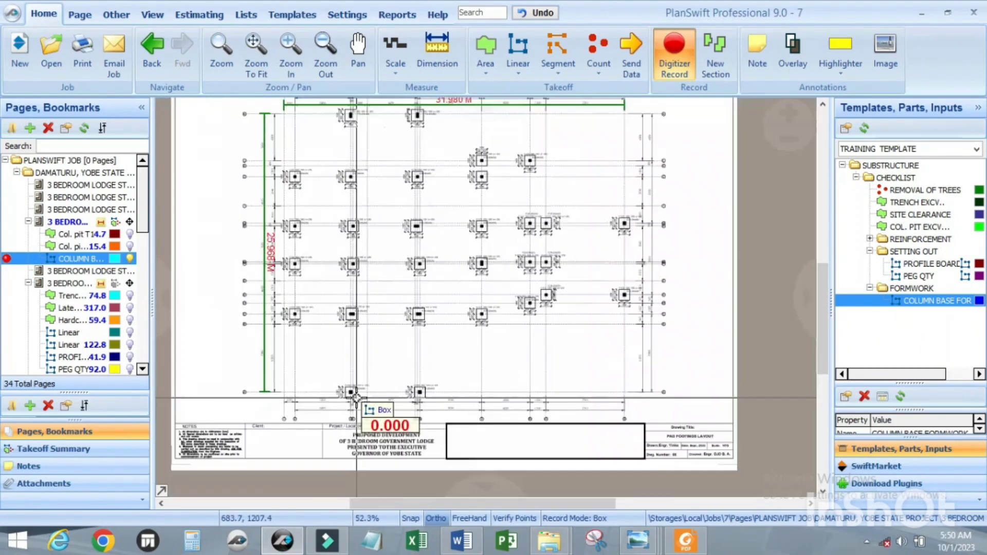
pyautogui.scroll(5, 381, 230)
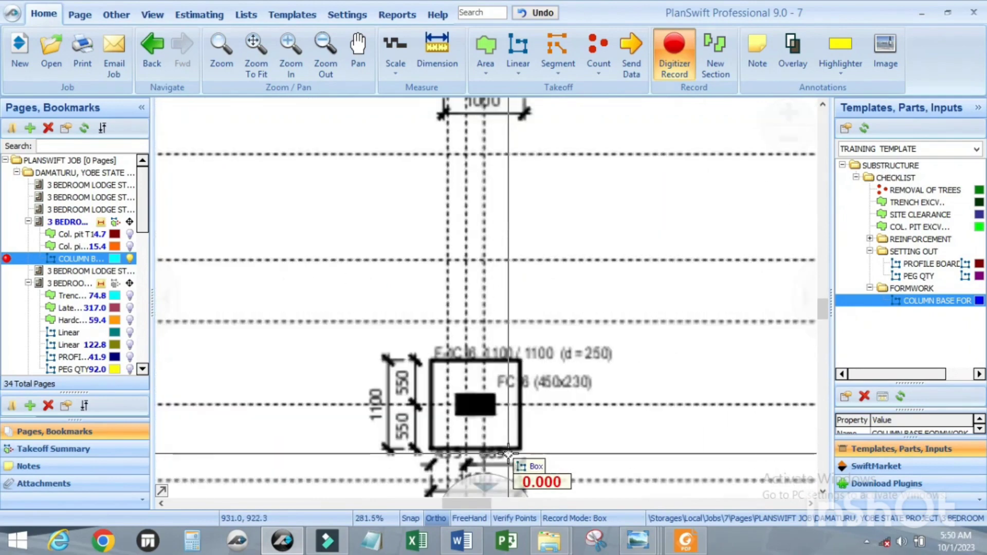
pyautogui.scroll(7, 417, 370)
pyautogui.scroll(-3, 406, 221)
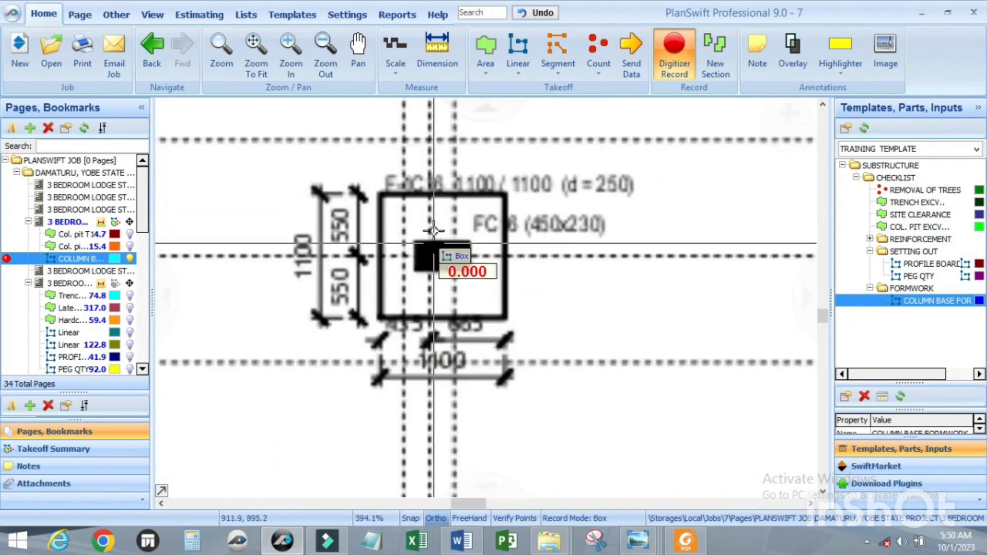
pyautogui.scroll(2, 411, 206)
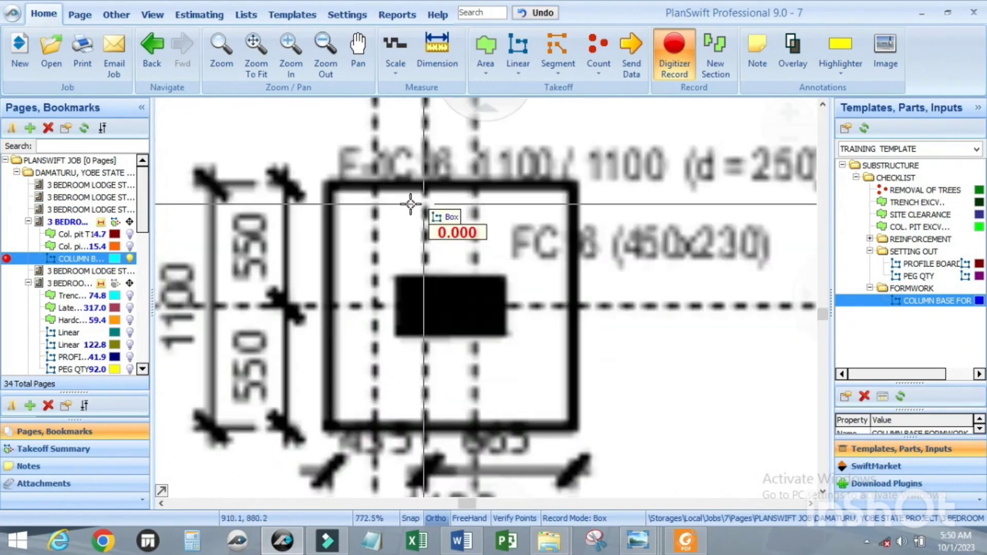
pyautogui.click(327, 185)
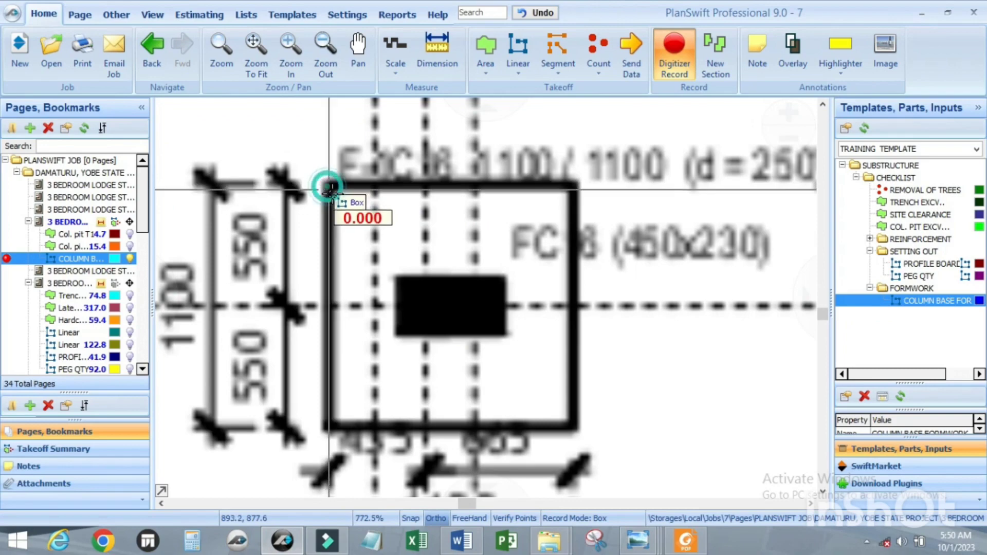
pyautogui.click(575, 425)
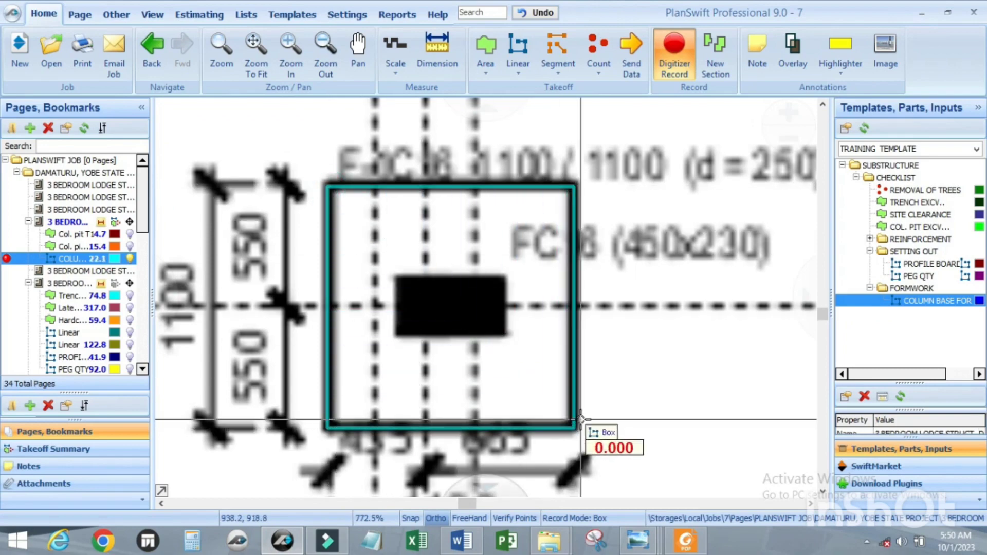
pyautogui.press('Escape')
# Step: Show the legend on the pad footings layout and inspect its COLUMN BASE FORMWORK entry up close
pyautogui.scroll(-10, 503, 362)
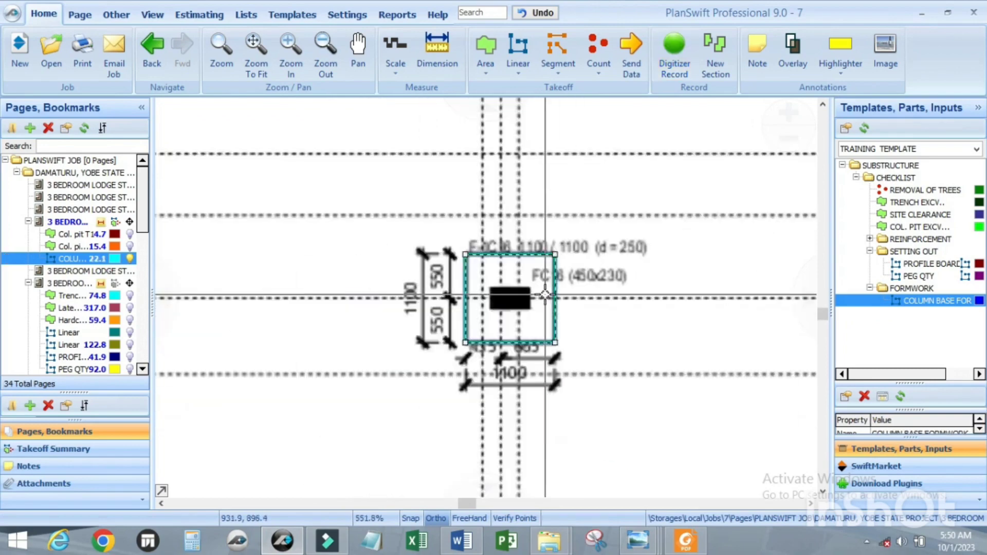
pyautogui.rightClick(433, 300)
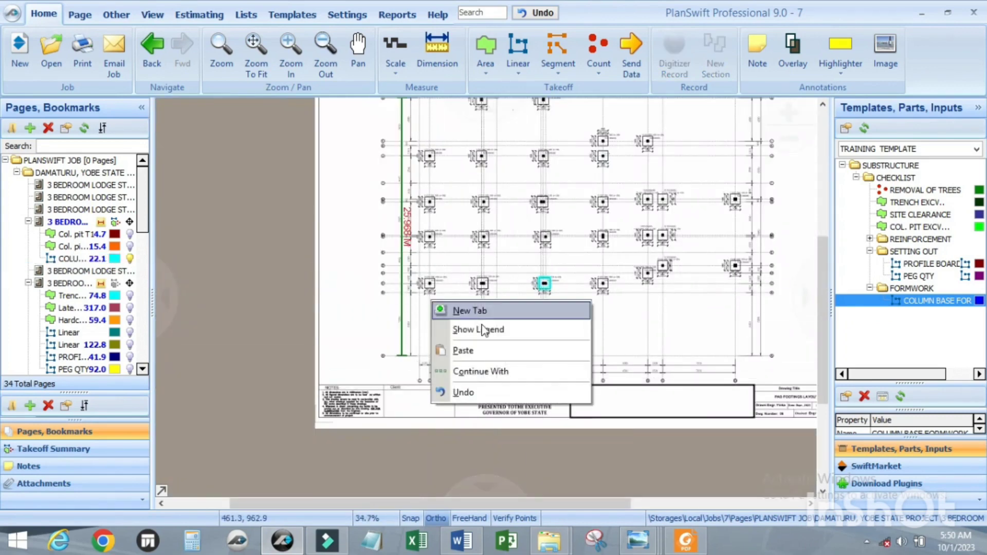
pyautogui.click(481, 330)
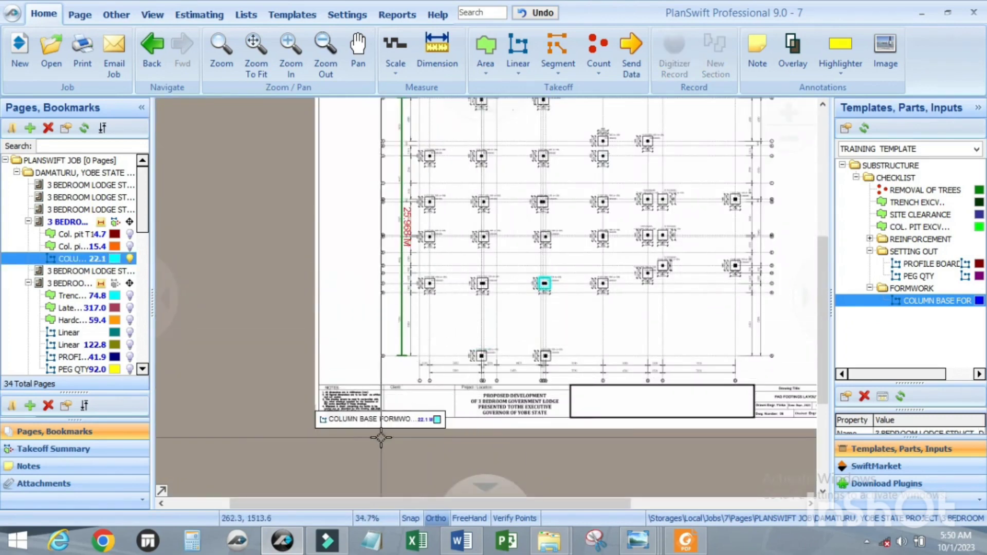
pyautogui.scroll(4, 354, 406)
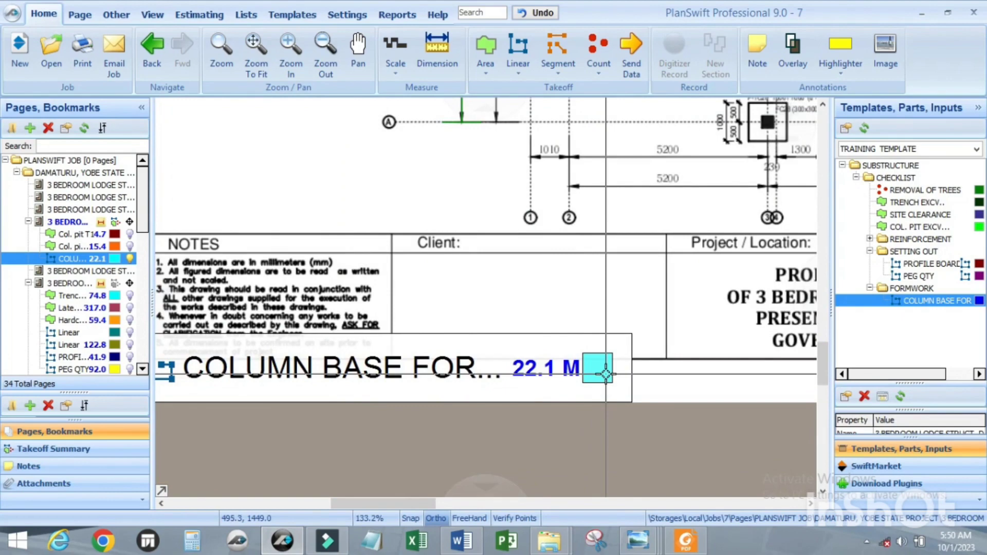
pyautogui.scroll(-1, 606, 374)
pyautogui.scroll(3, 609, 374)
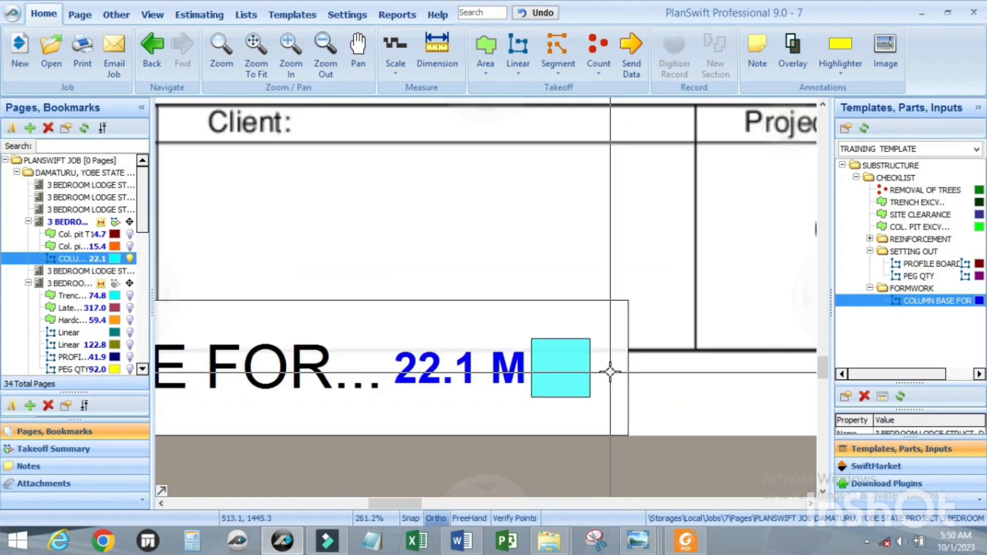
pyautogui.scroll(-4, 610, 372)
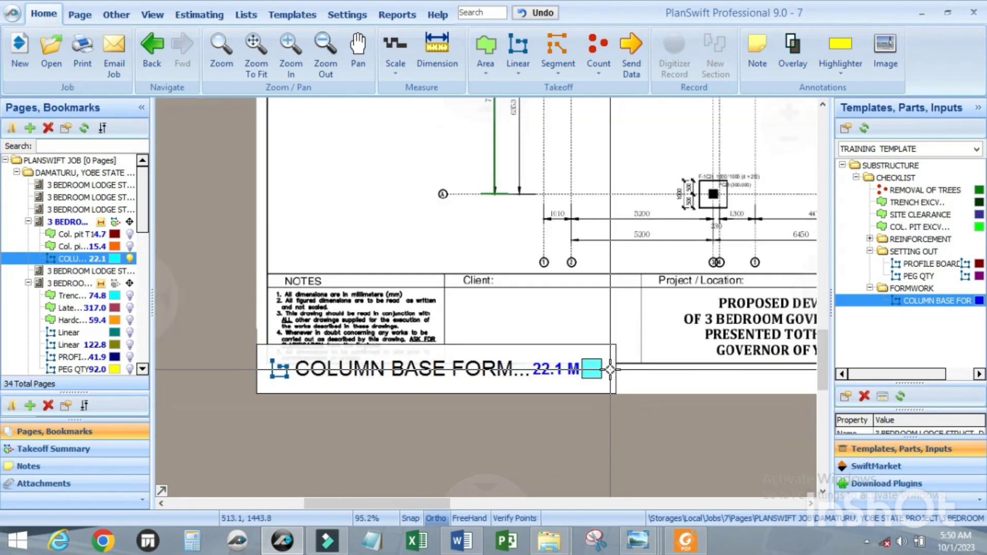
pyautogui.click(573, 322)
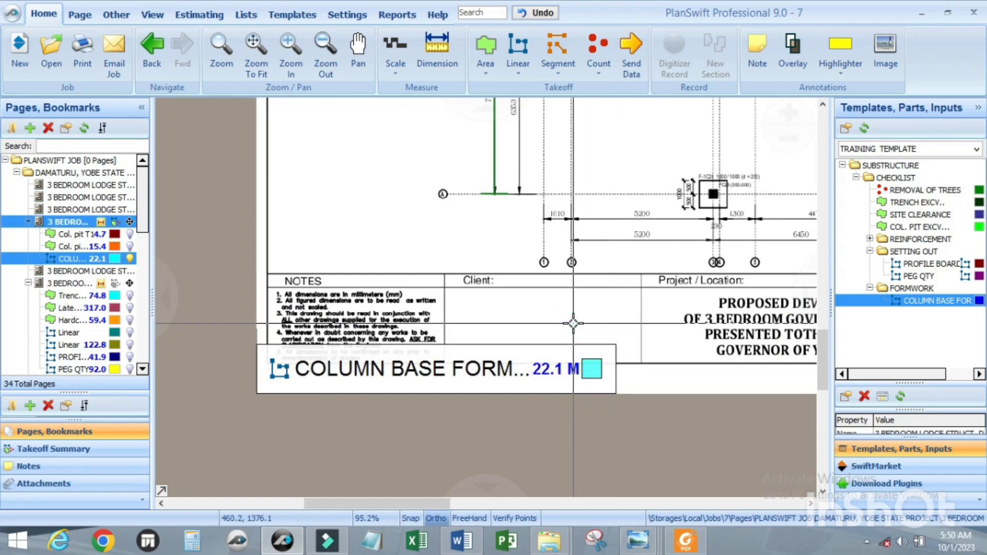
pyautogui.scroll(-2, 553, 426)
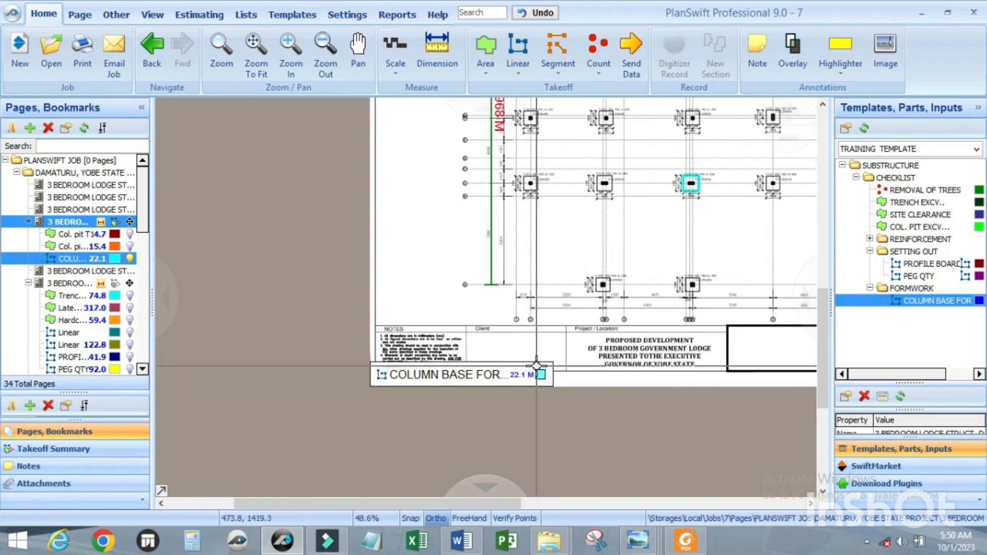
# Step: Open the strip foundation and pad footing layout page through its trench excavation takeoff item
pyautogui.click(485, 51)
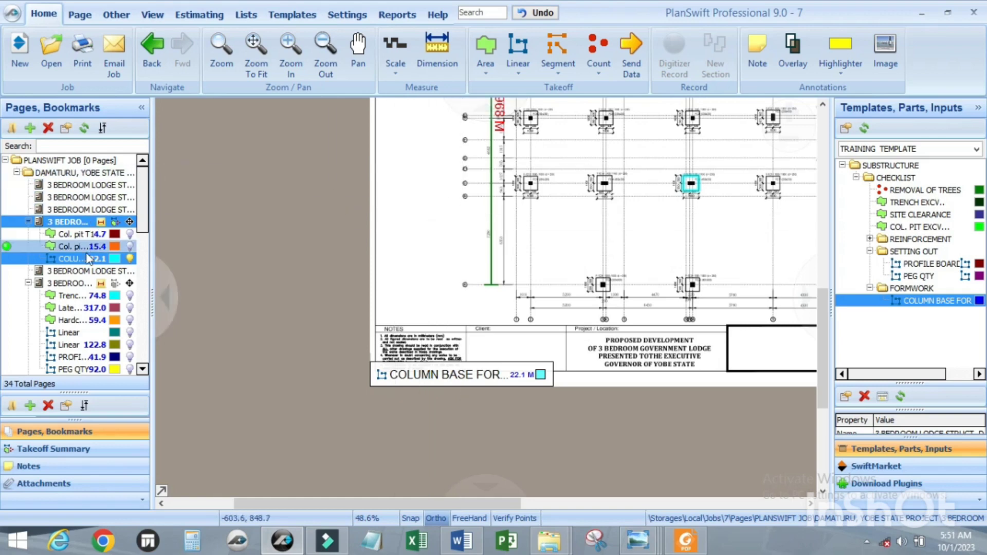
pyautogui.click(85, 295)
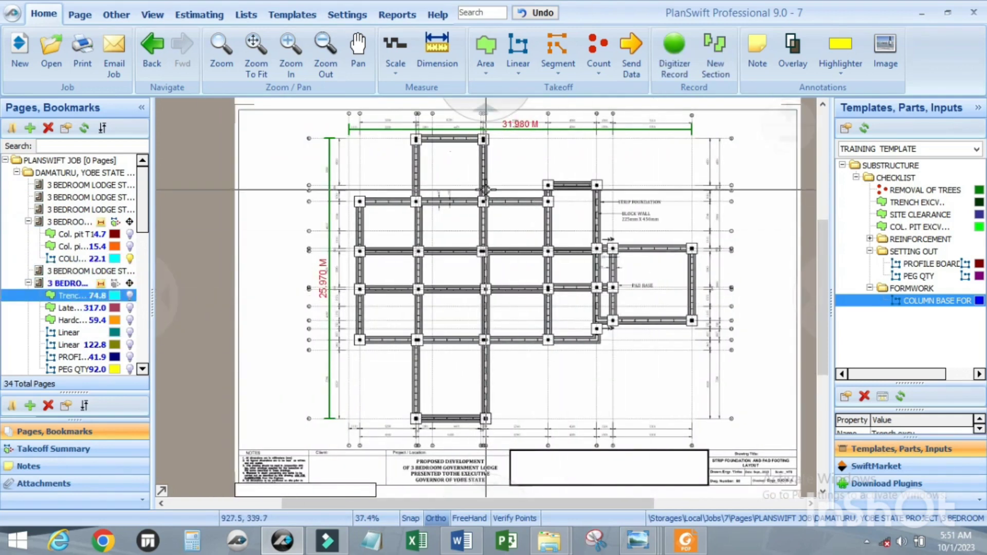
# Step: Switch to Windows Photo Viewer and view the site photo images (30).jpeg
pyautogui.moveTo(634, 549)
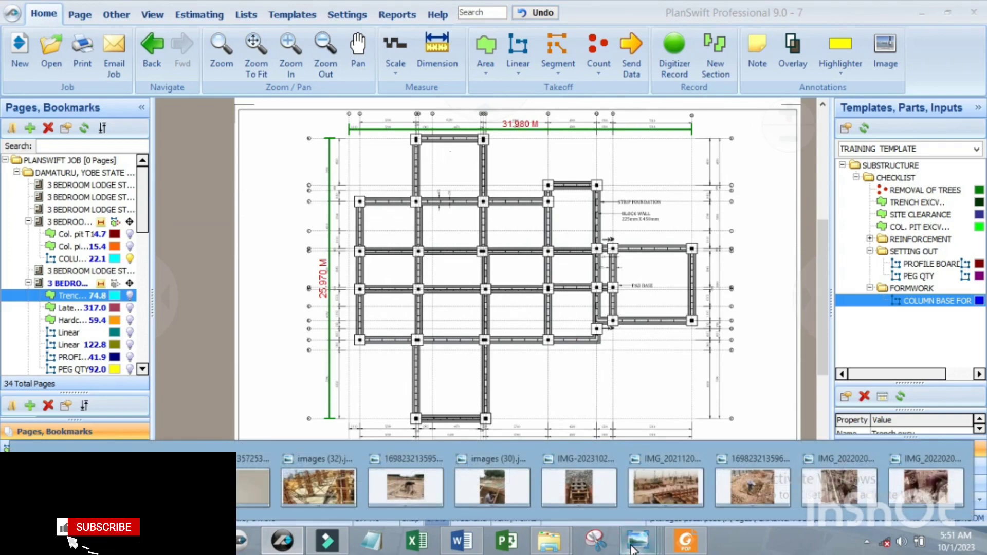
pyautogui.moveTo(504, 492)
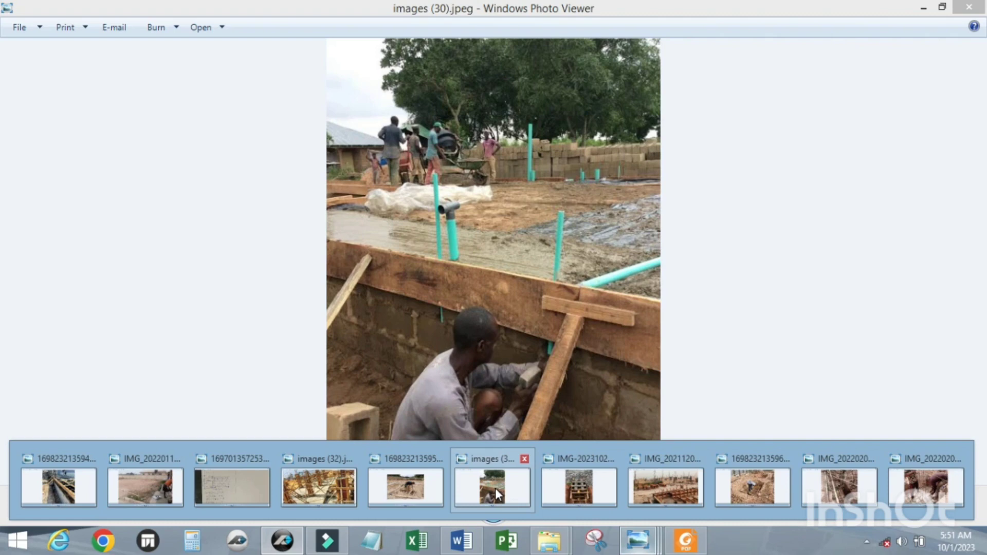
pyautogui.click(495, 488)
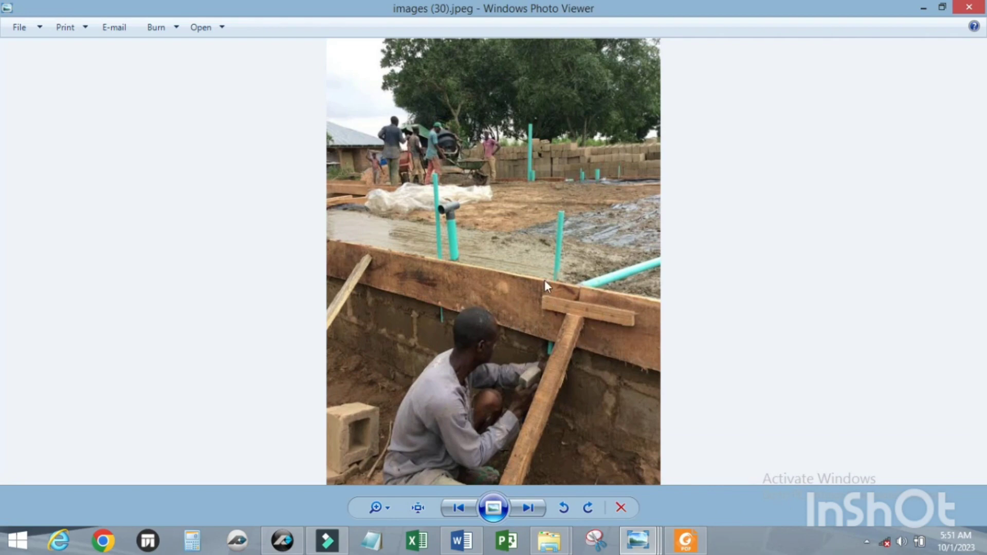
# Step: Leave the site photo, switch to the scanned measurement-rules PDF, and read the formwork rules for sides of foundations and edges of horizontal work
pyautogui.scroll(3, 438, 310)
pyautogui.scroll(-3, 479, 298)
pyautogui.click(923, 7)
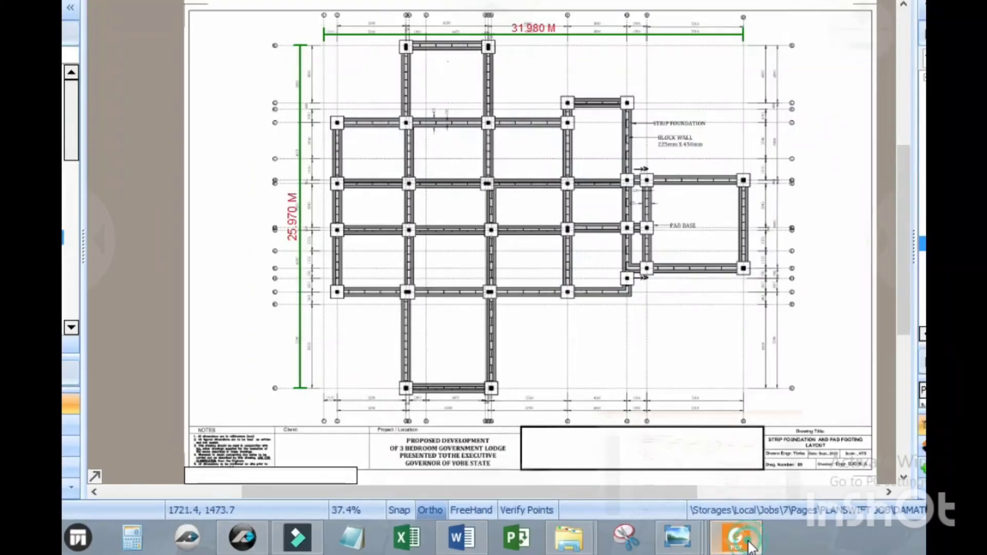
pyautogui.click(748, 544)
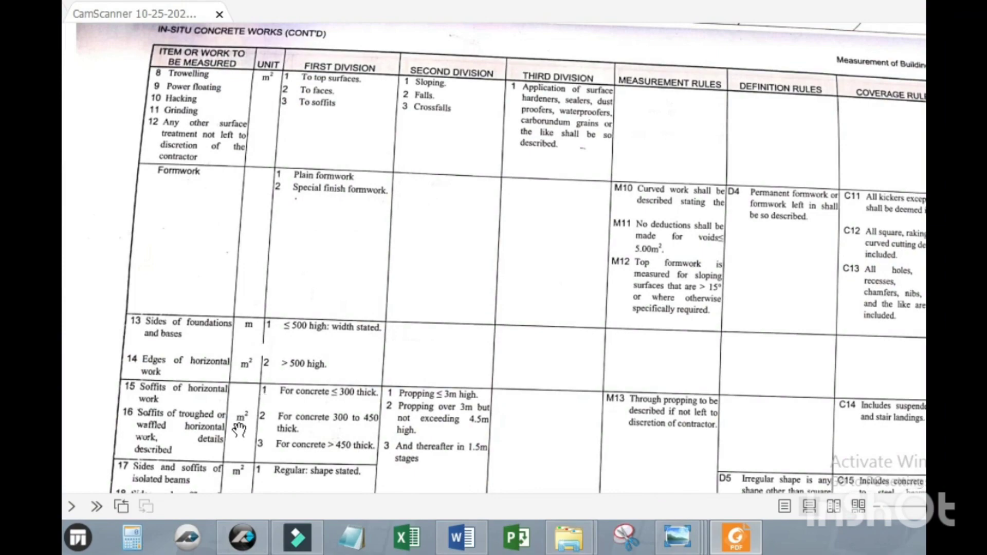
pyautogui.scroll(2, 239, 429)
pyautogui.scroll(-8, 303, 323)
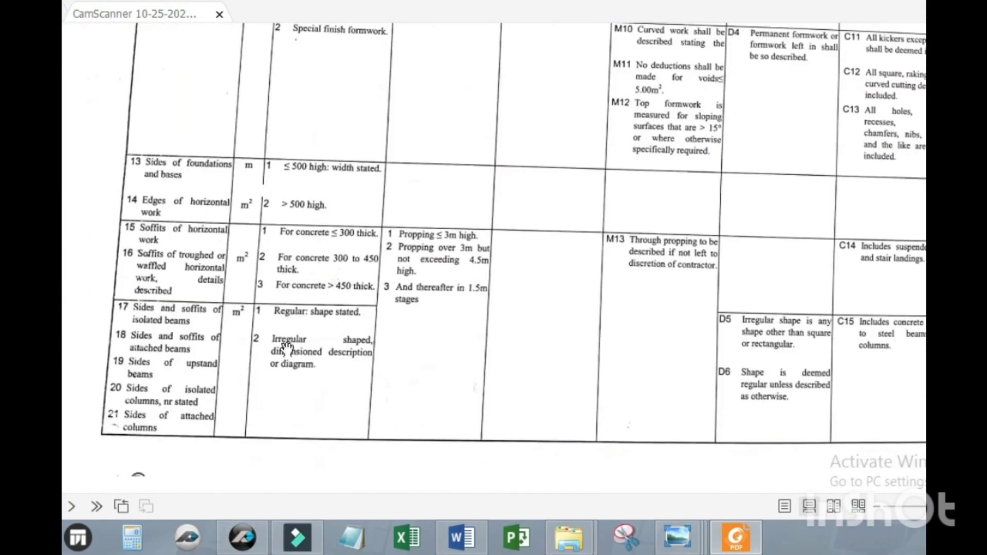
pyautogui.scroll(2, 233, 268)
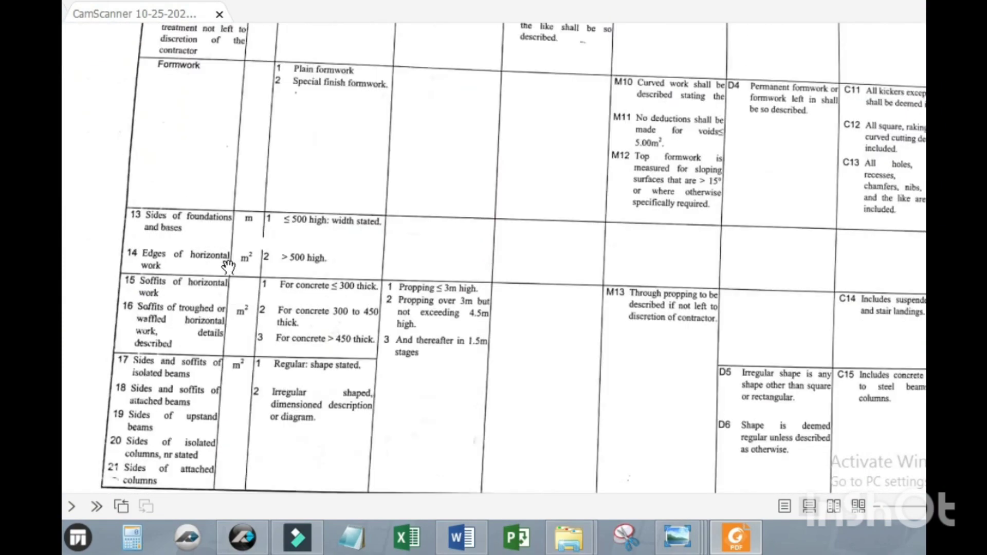
pyautogui.scroll(2, 228, 266)
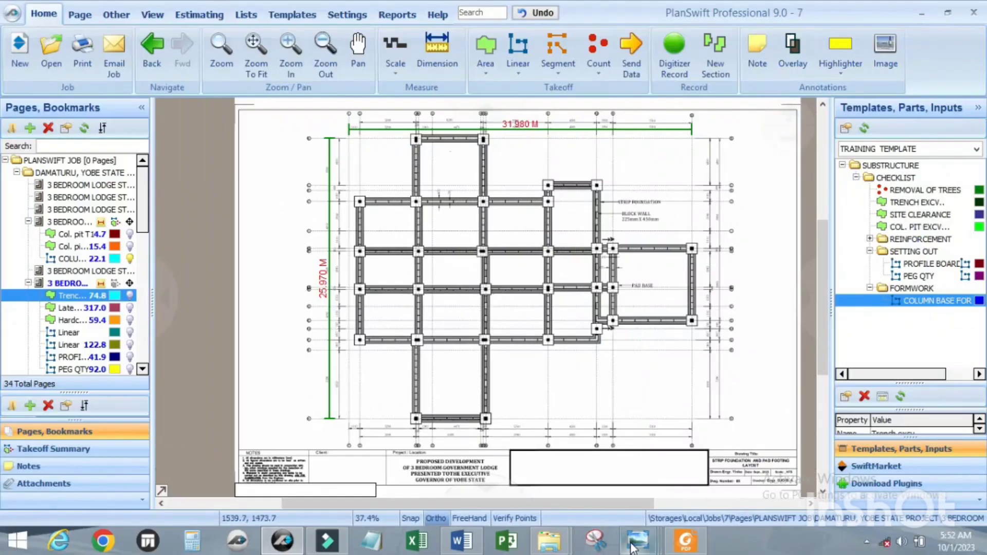
# Step: View the site photo images (30).jpeg again to examine its edge formwork, and return to PlanSwift
pyautogui.moveTo(633, 547)
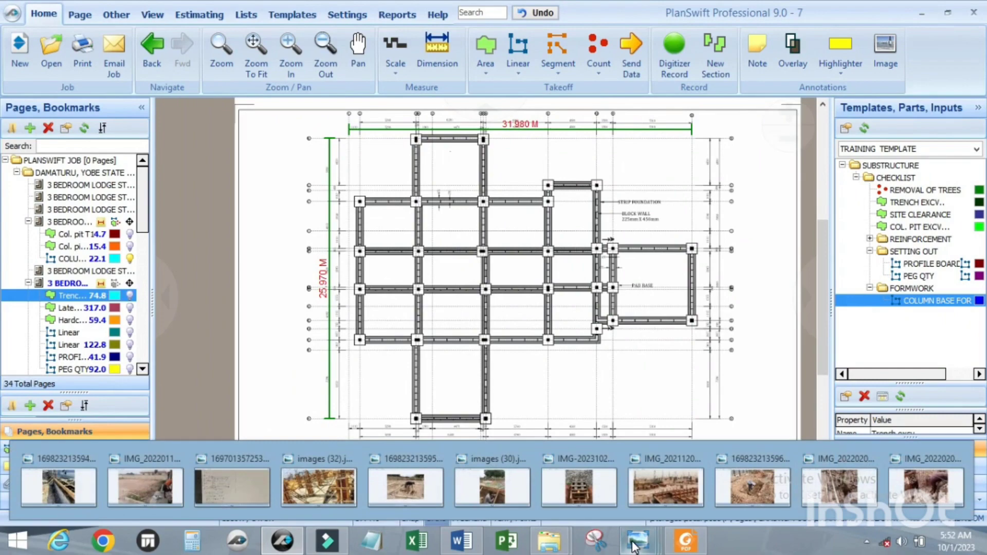
pyautogui.click(492, 483)
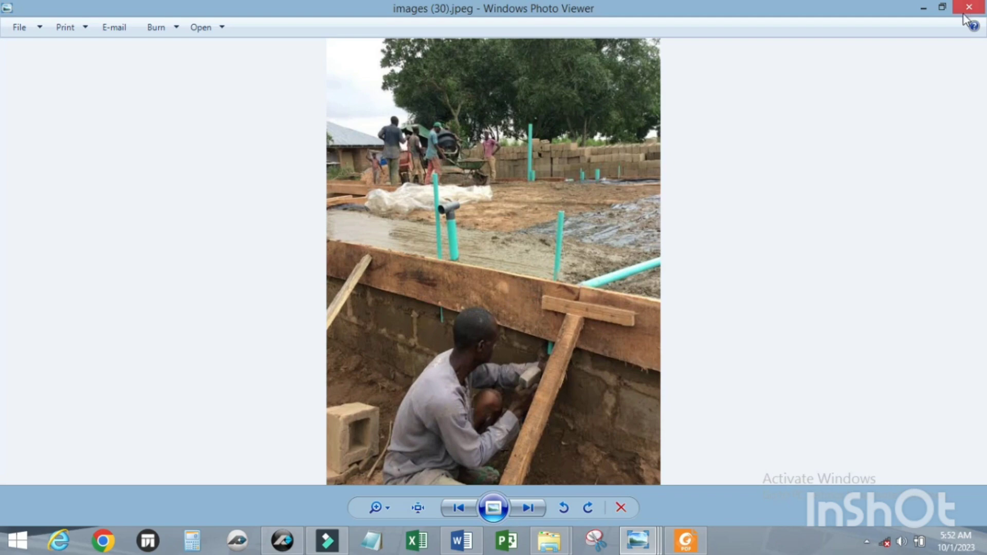
pyautogui.click(923, 7)
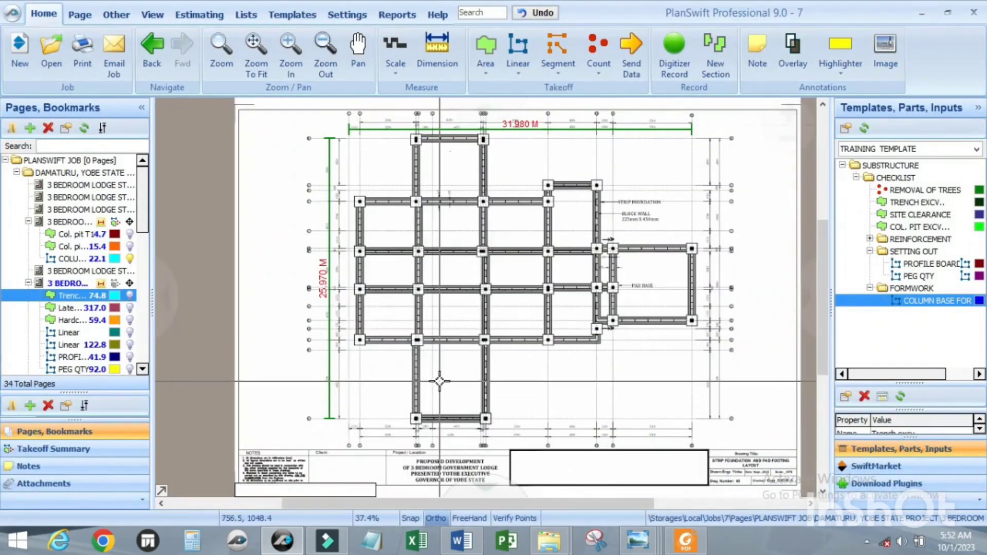
# Step: Add a linear item named FORMWORK TO SIDE OF OVERSITE CONC. to the FORMWORK folder of the TRAINING TEMPLATE
pyautogui.click(298, 19)
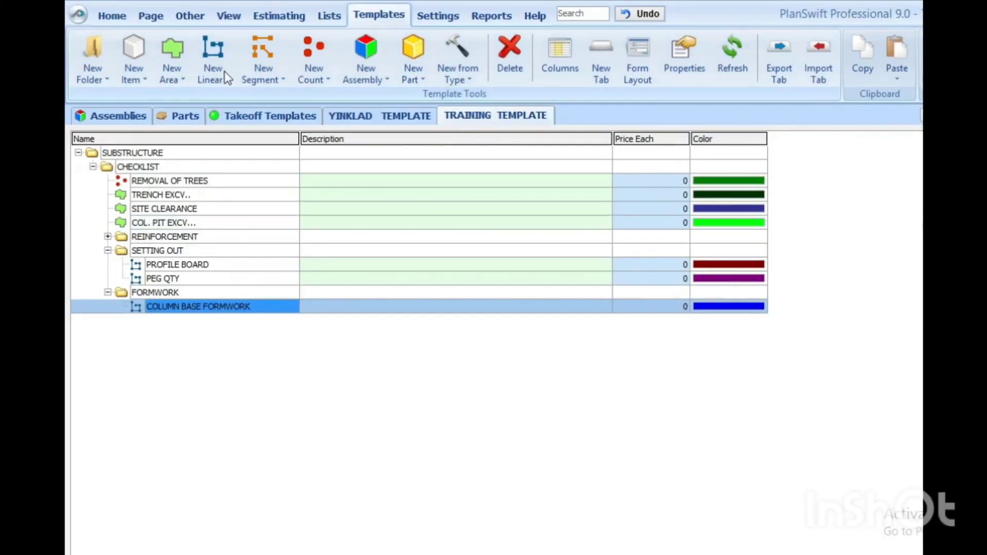
pyautogui.click(213, 48)
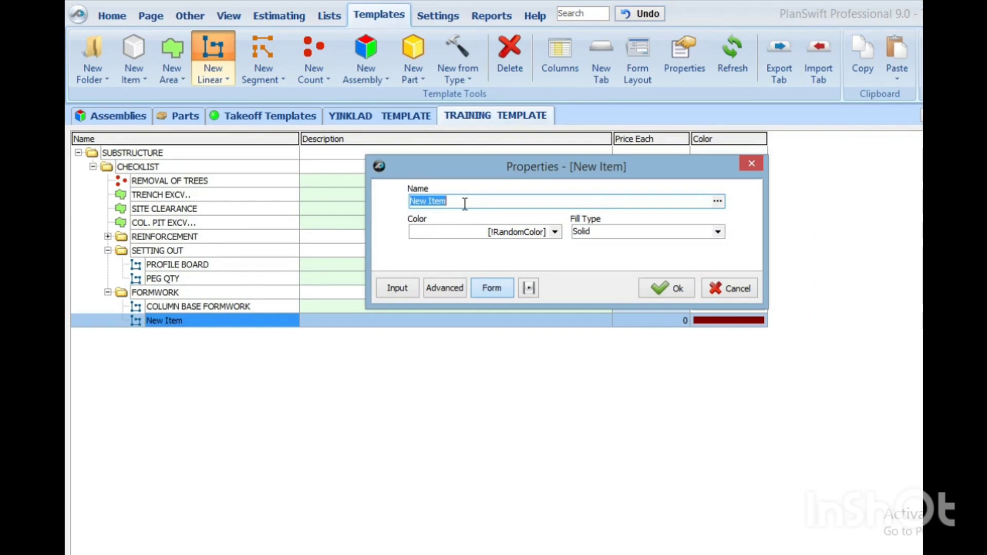
pyautogui.write('F')
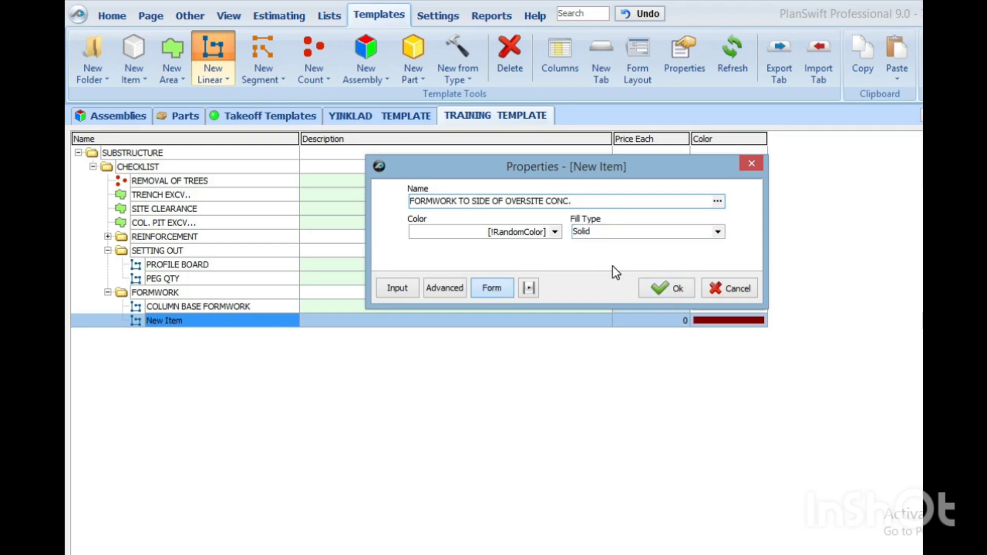
pyautogui.click(668, 289)
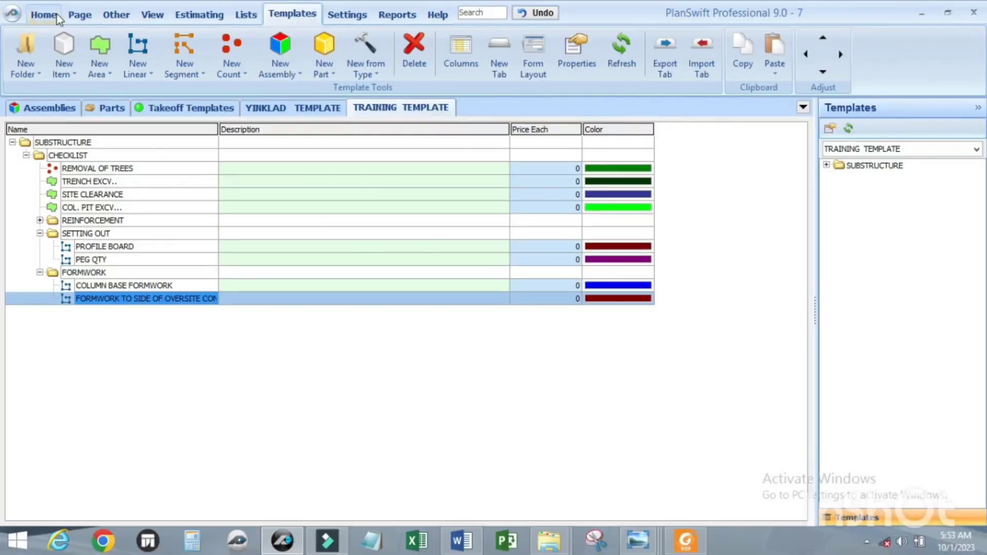
# Step: Return to the strip foundation and pad footing layout and examine the block wall and column edges of the uppermost bay
pyautogui.click(112, 15)
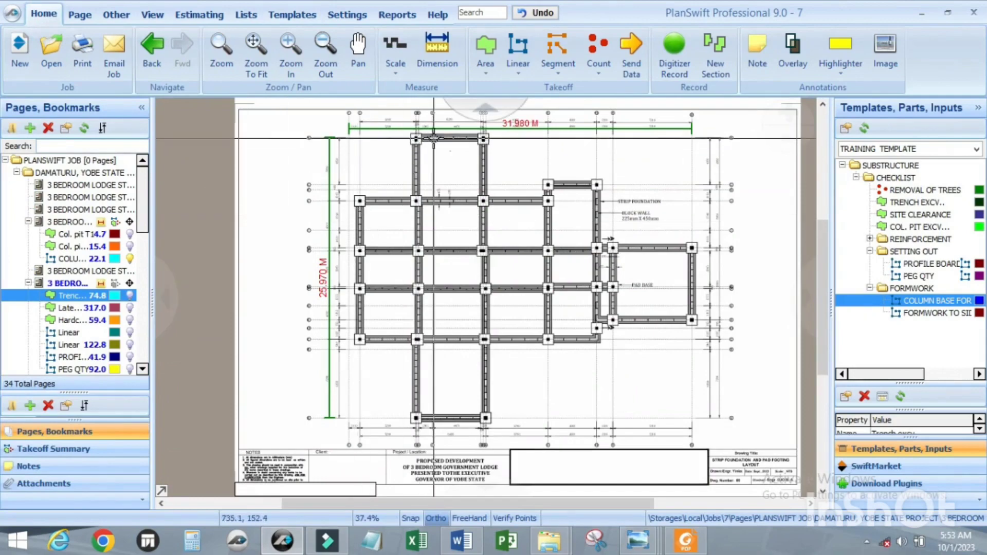
pyautogui.scroll(3, 433, 138)
pyautogui.scroll(-3, 392, 175)
pyautogui.scroll(6, 514, 257)
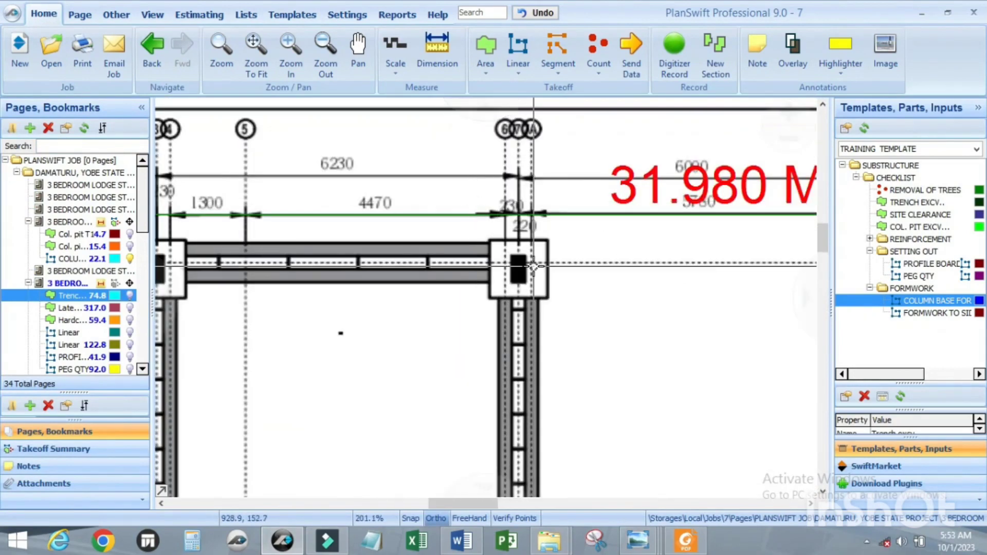
pyautogui.scroll(-3, 534, 266)
pyautogui.scroll(3, 507, 231)
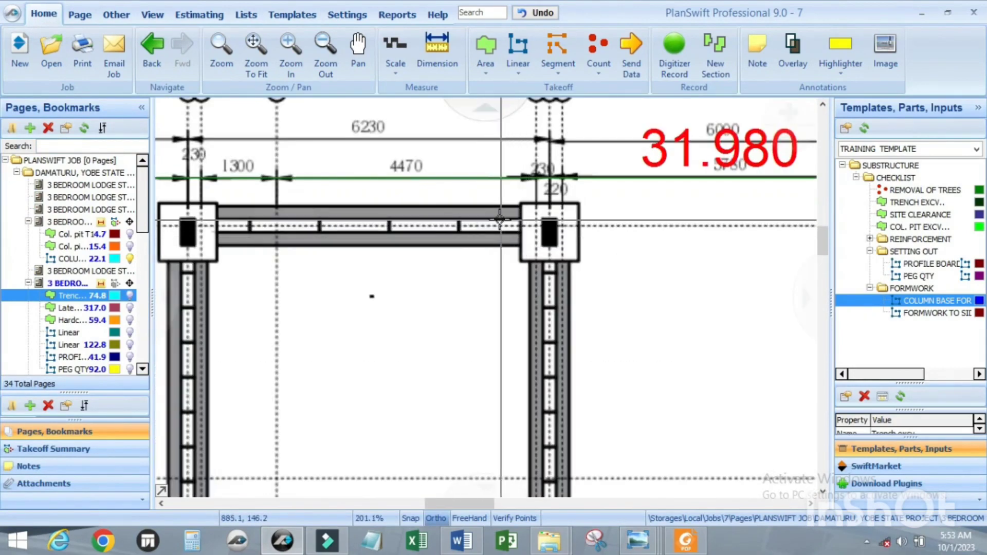
pyautogui.scroll(-3, 410, 190)
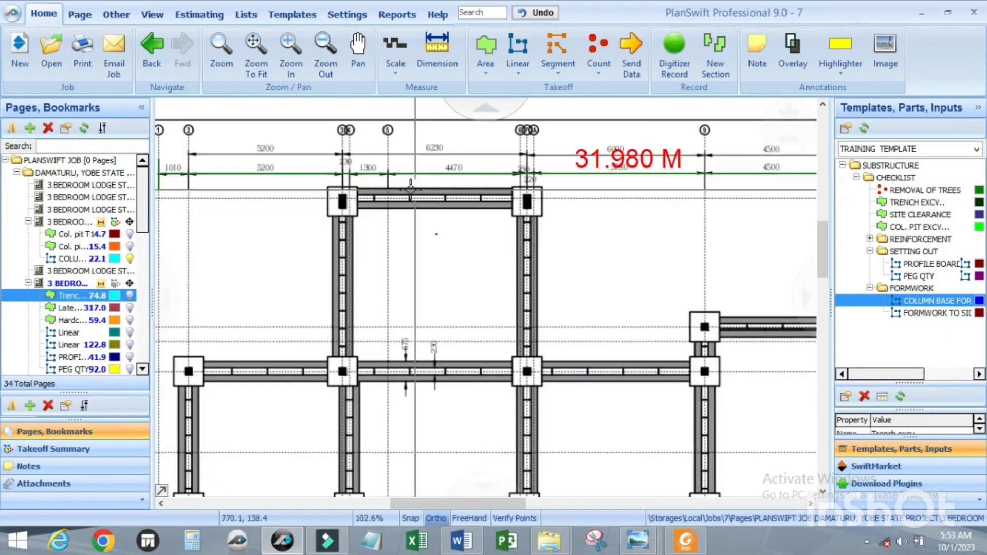
pyautogui.scroll(3, 411, 189)
pyautogui.scroll(3, 444, 216)
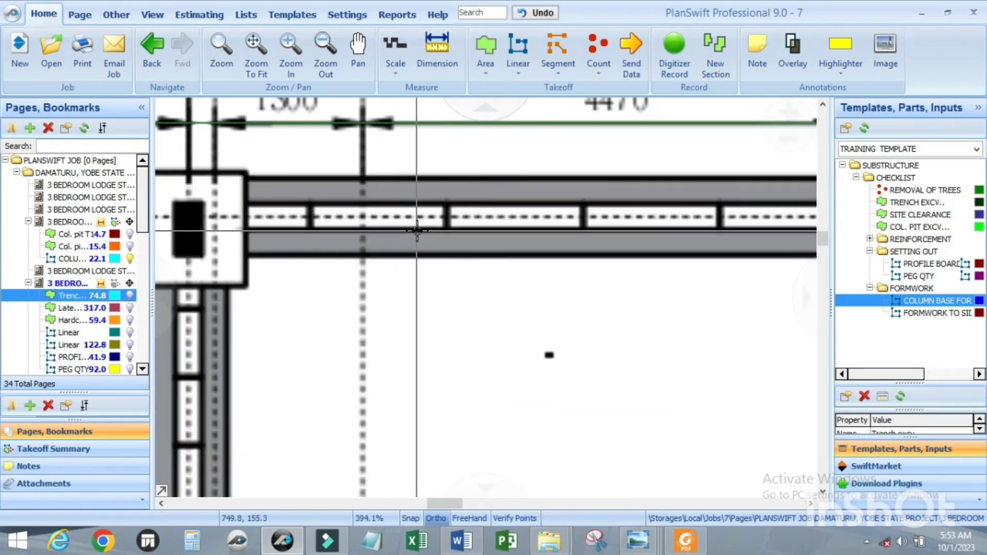
pyautogui.scroll(-2, 414, 196)
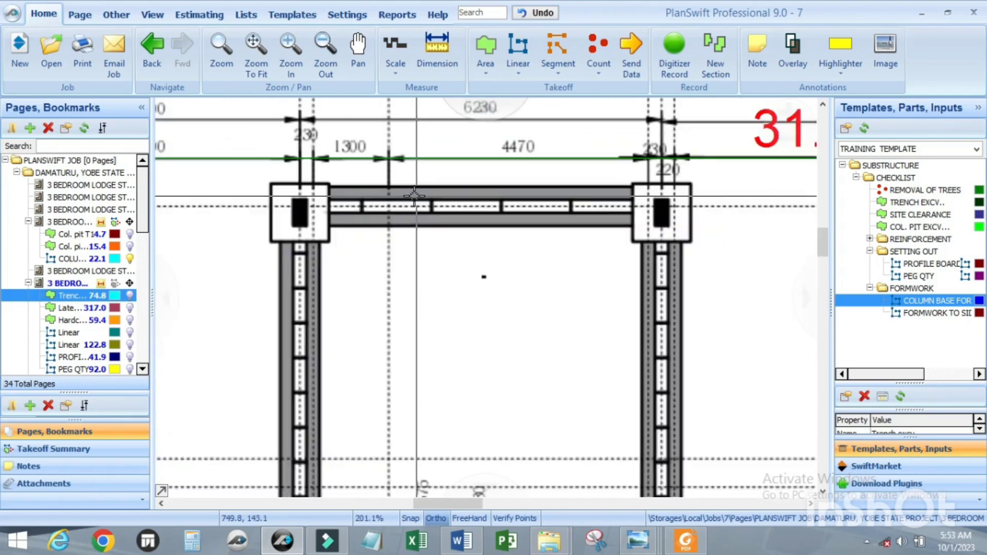
pyautogui.scroll(2, 414, 196)
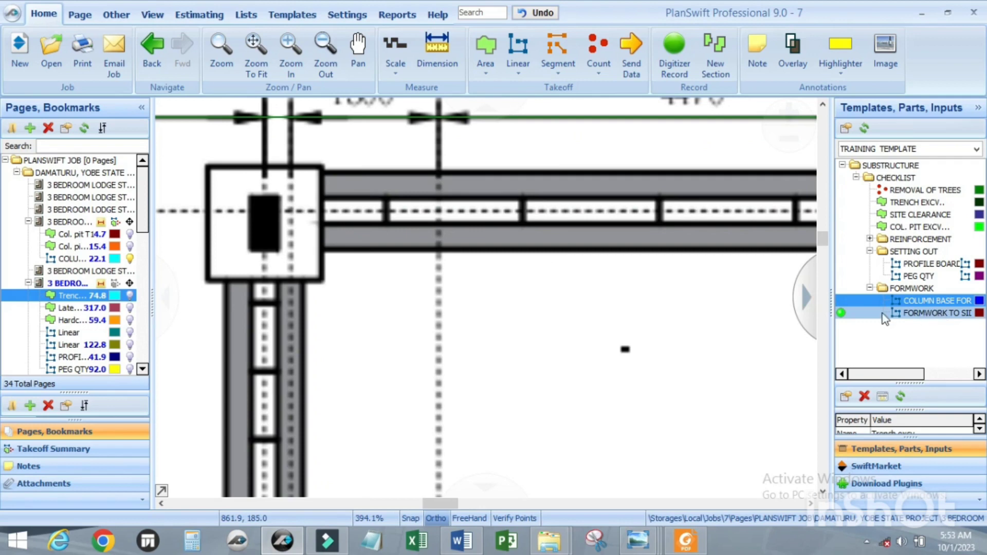
# Step: Start a takeoff from the FORMWORK TO SIDE OF OVERSITE CONC. template item with its color set to yellow
pyautogui.doubleClick(841, 312)
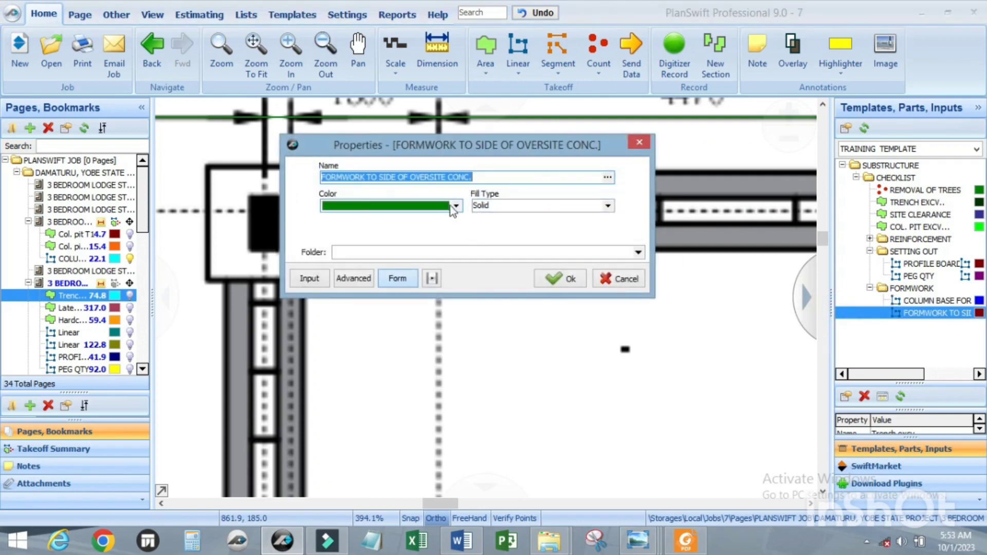
pyautogui.click(437, 207)
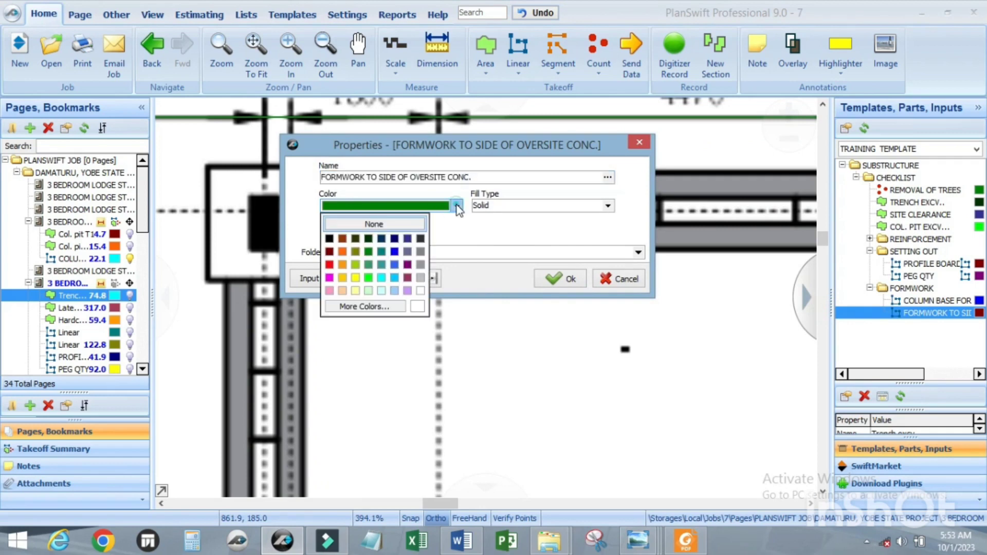
pyautogui.click(355, 278)
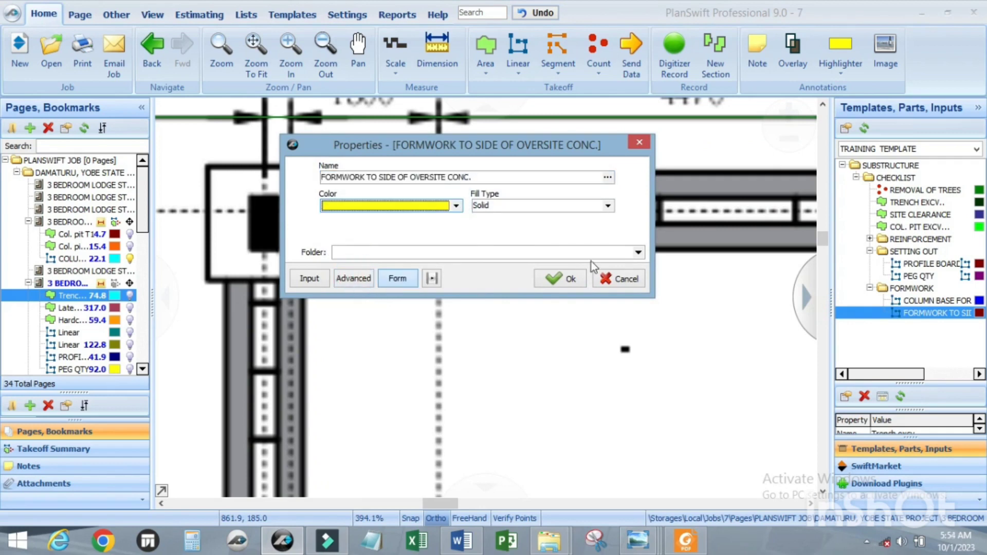
pyautogui.click(556, 282)
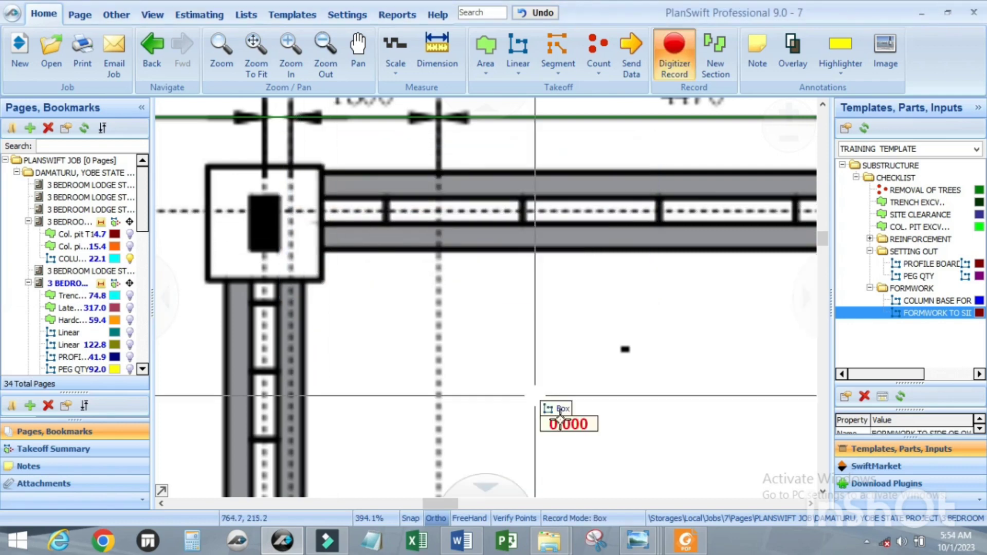
# Step: Set the record mode to Point To Point and trace the uppermost wall's outer face between its corner columns, about 6.53 m
pyautogui.click(572, 518)
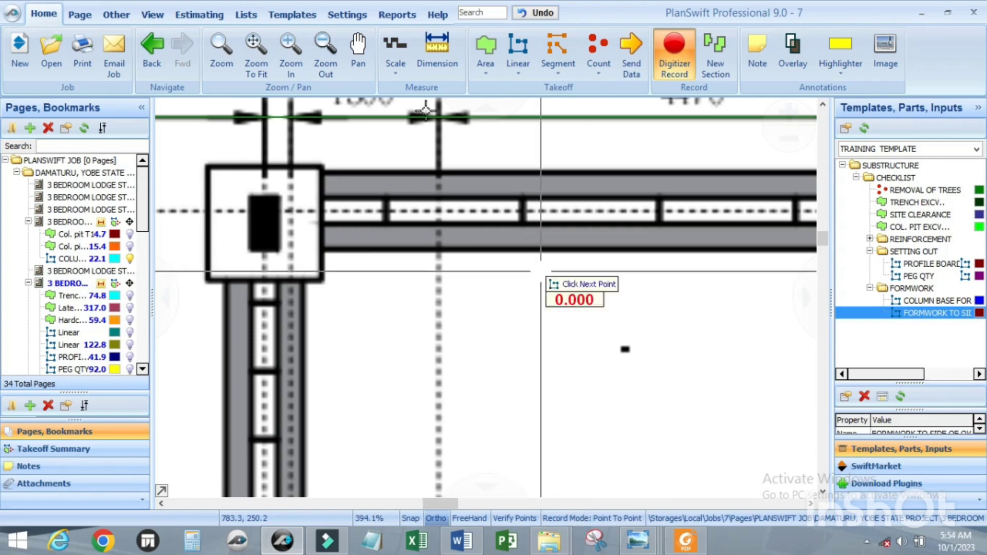
pyautogui.click(250, 197)
pyautogui.scroll(-3, 251, 203)
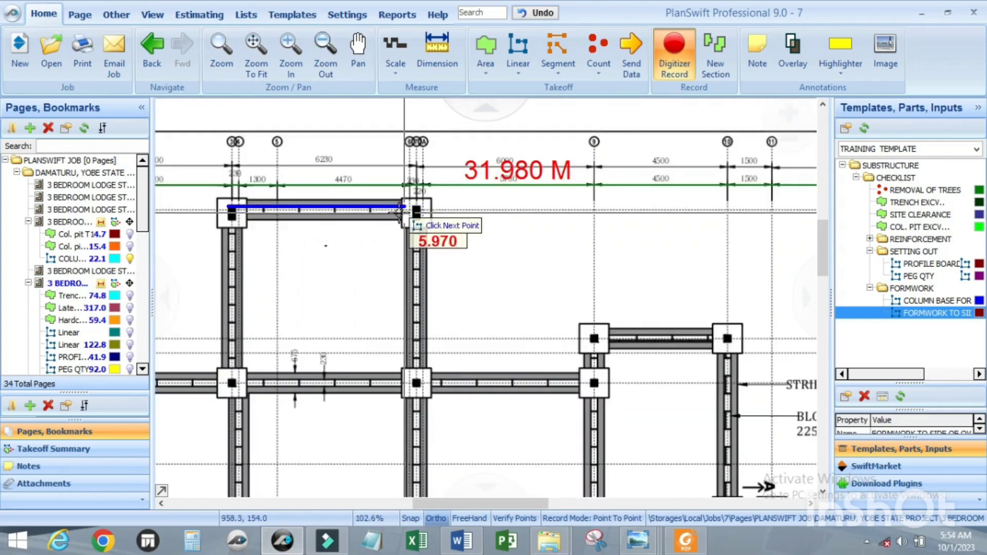
pyautogui.scroll(3, 486, 200)
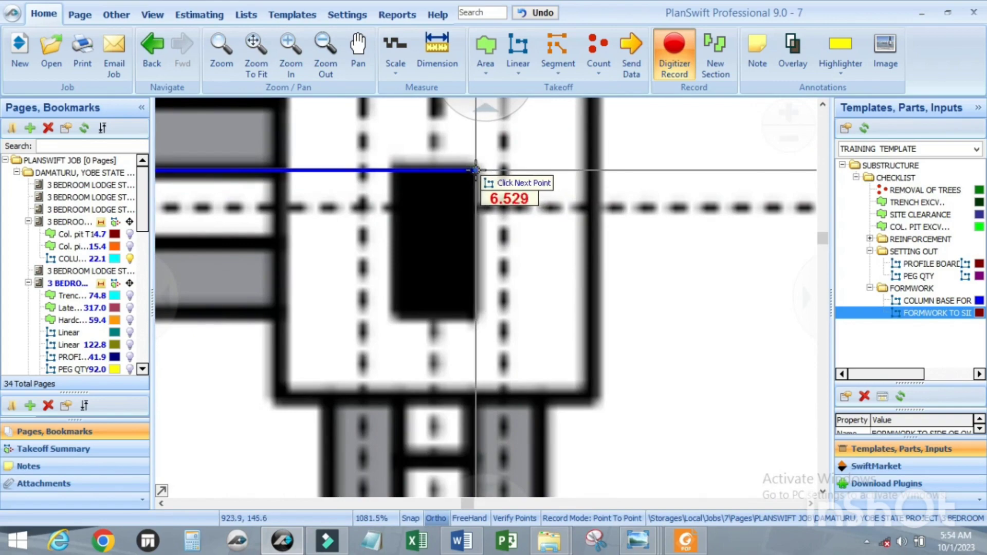
pyautogui.click(486, 200)
# Step: Continue the trace down the upper wing's right wall and about 5.79 m along the adjoining horizontal wall to the next column
pyautogui.scroll(-2, 486, 200)
pyautogui.scroll(-2, 479, 370)
pyautogui.scroll(4, 467, 406)
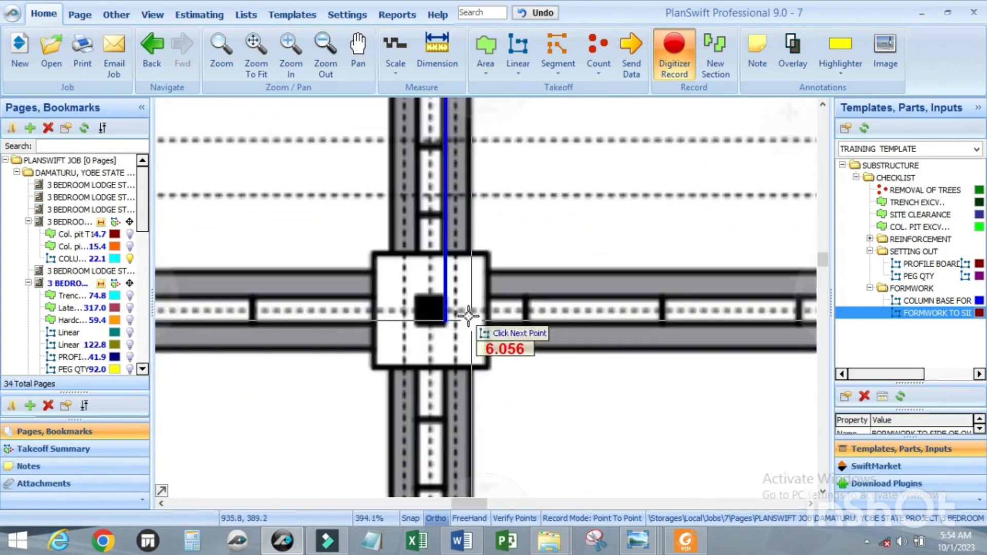
pyautogui.click(444, 297)
pyautogui.scroll(-2, 403, 304)
pyautogui.scroll(2, 591, 309)
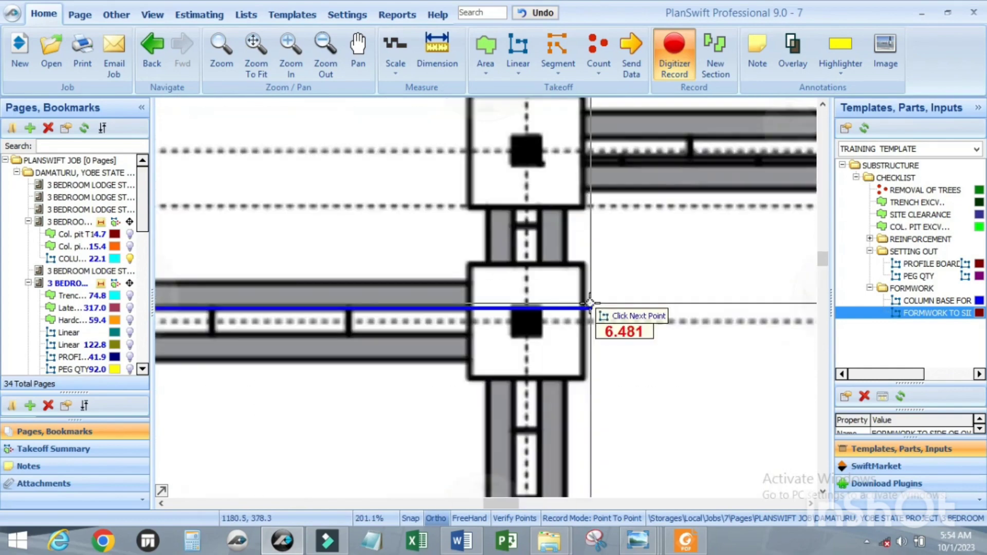
pyautogui.click(511, 309)
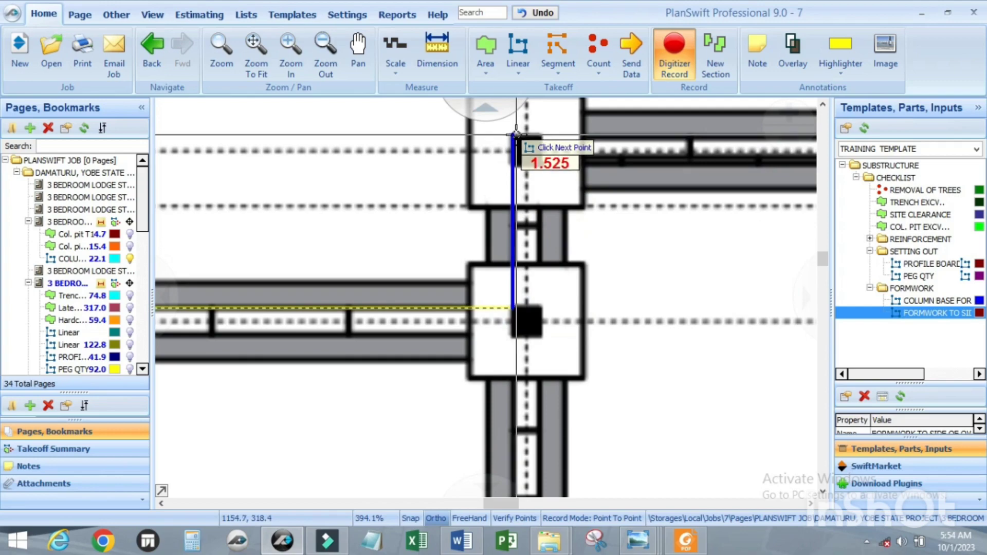
# Step: Trace around the small upper-right bay: about 1.5 m up, 4.79 m across and 5.85 m down the outer wall faces
pyautogui.click(516, 134)
pyautogui.scroll(-3, 514, 136)
pyautogui.scroll(3, 616, 167)
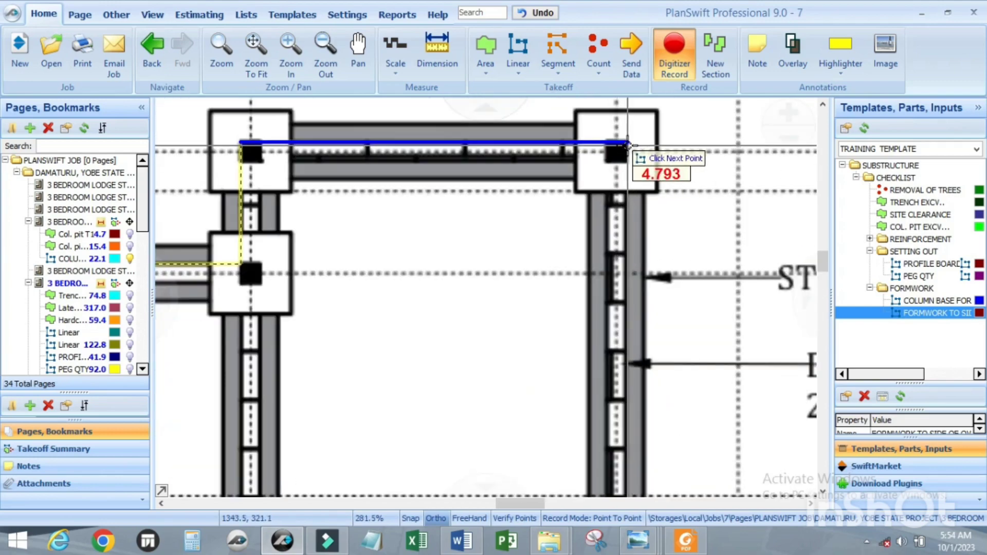
pyautogui.click(627, 144)
pyautogui.scroll(-3, 624, 149)
pyautogui.scroll(3, 632, 309)
pyautogui.scroll(2, 633, 308)
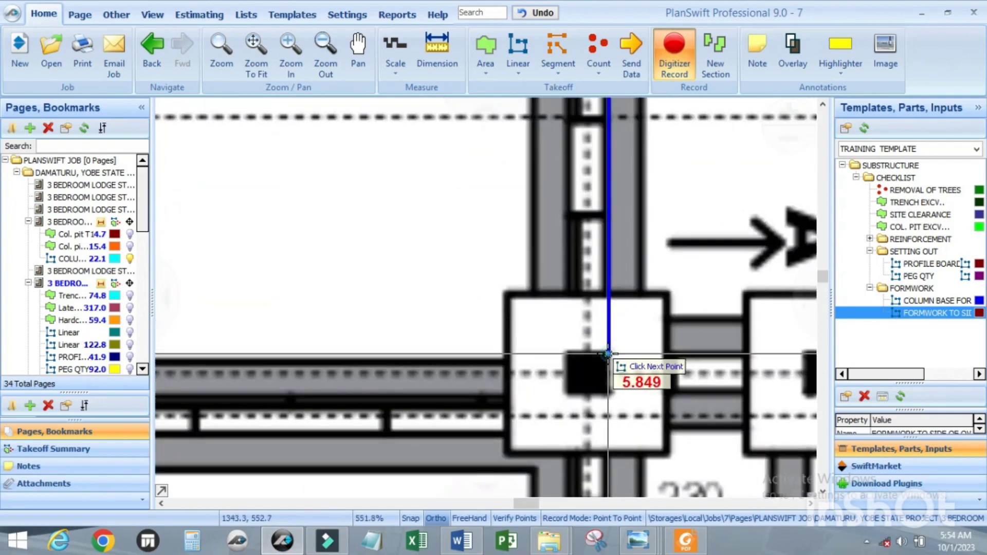
pyautogui.click(608, 352)
# Step: Continue the oversite formwork trace up the leftmost wall's outer face to its upper corner column, about 13.05 m
pyautogui.scroll(-8, 608, 352)
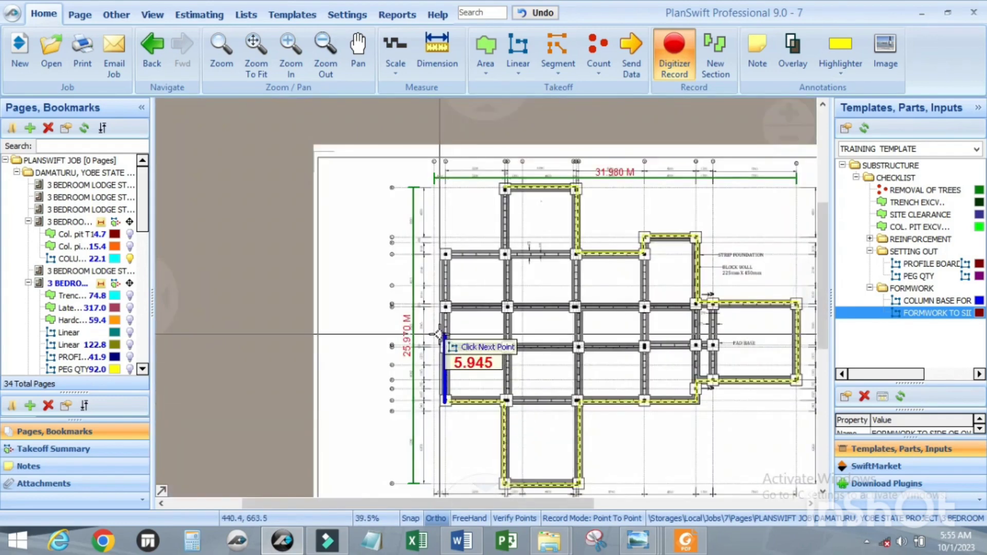
pyautogui.scroll(3, 450, 392)
pyautogui.scroll(1, 451, 278)
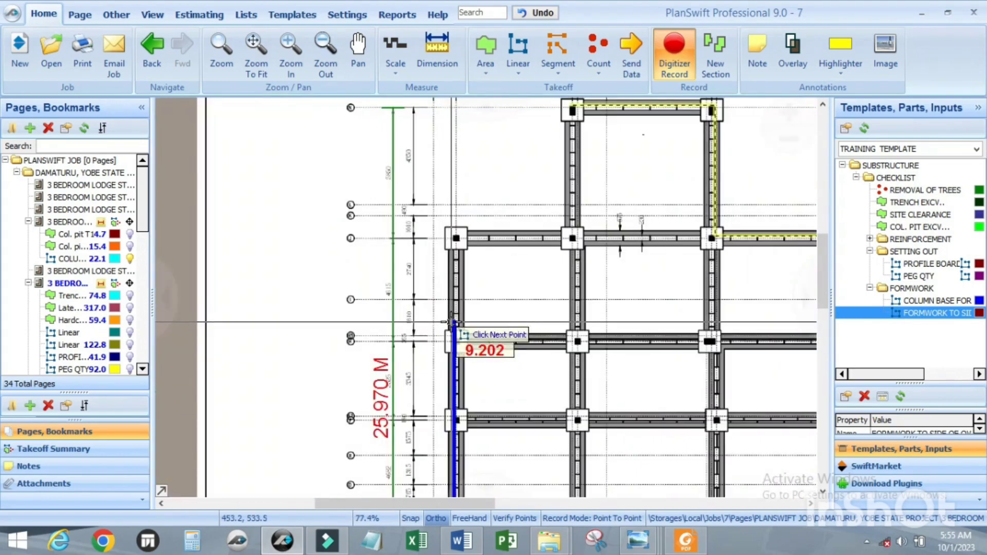
pyautogui.scroll(-1, 452, 267)
pyautogui.scroll(3, 454, 271)
pyautogui.scroll(-4, 454, 273)
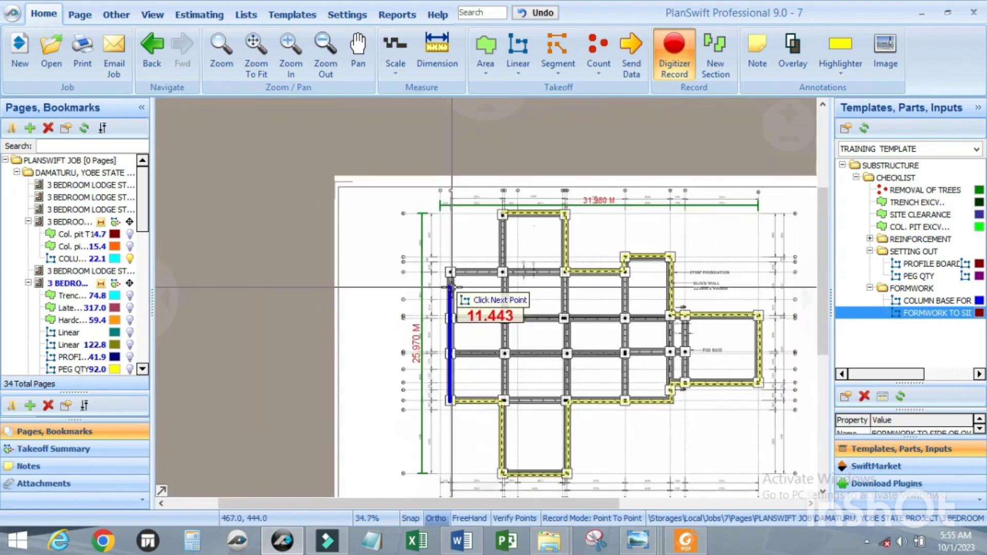
pyautogui.scroll(3, 455, 287)
pyautogui.scroll(5, 456, 286)
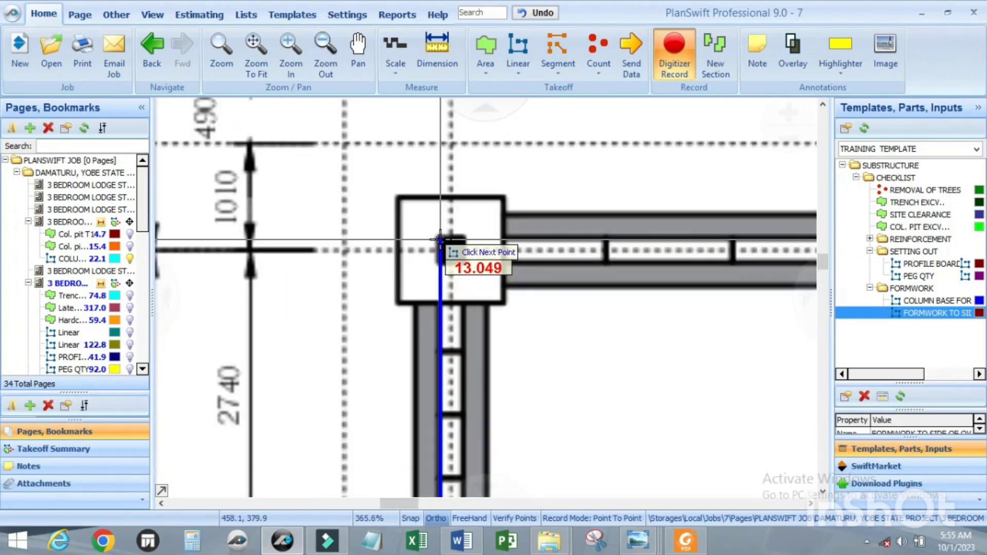
pyautogui.click(440, 239)
# Step: Trace about 5.3 m across to the upper wing and 5.87 m up its outer wall to the starting corner, and end the recording
pyautogui.scroll(-5, 440, 241)
pyautogui.scroll(5, 474, 279)
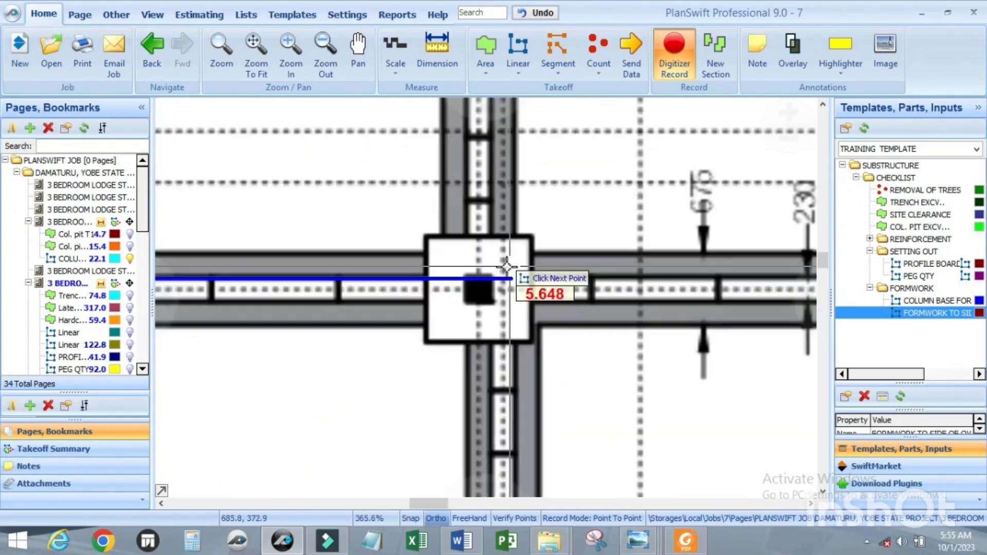
pyautogui.click(466, 279)
pyautogui.scroll(-5, 473, 330)
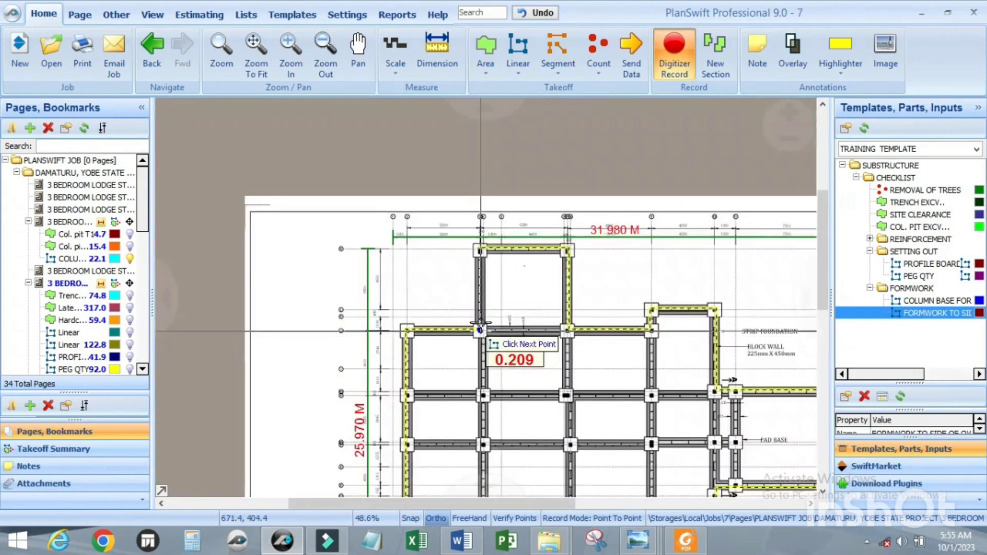
pyautogui.scroll(4, 480, 261)
pyautogui.scroll(5, 478, 249)
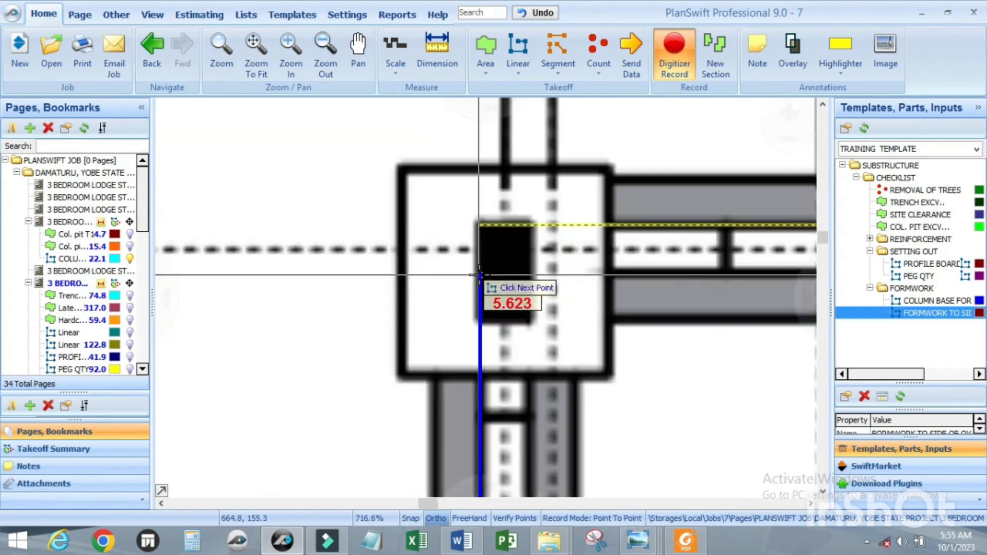
pyautogui.click(482, 224)
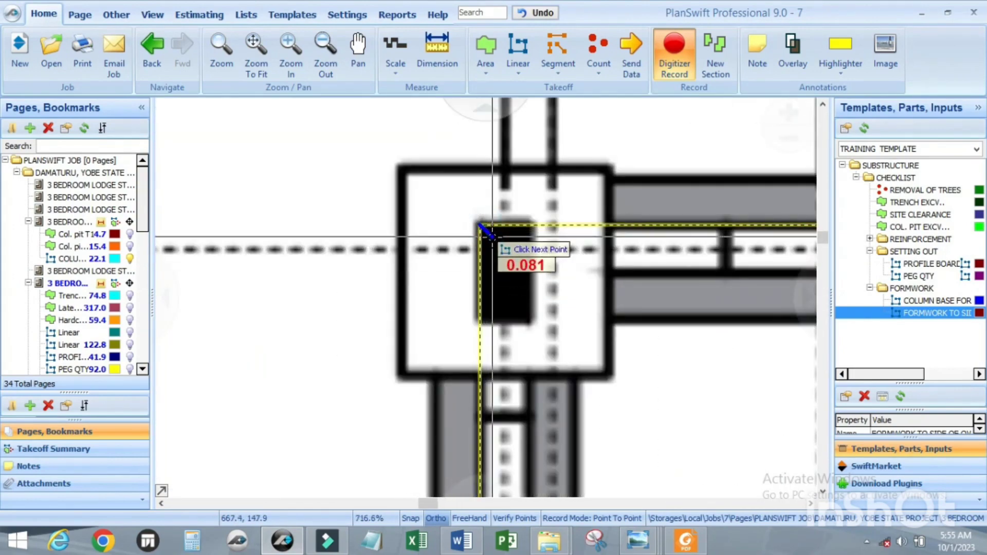
pyautogui.doubleClick(472, 225)
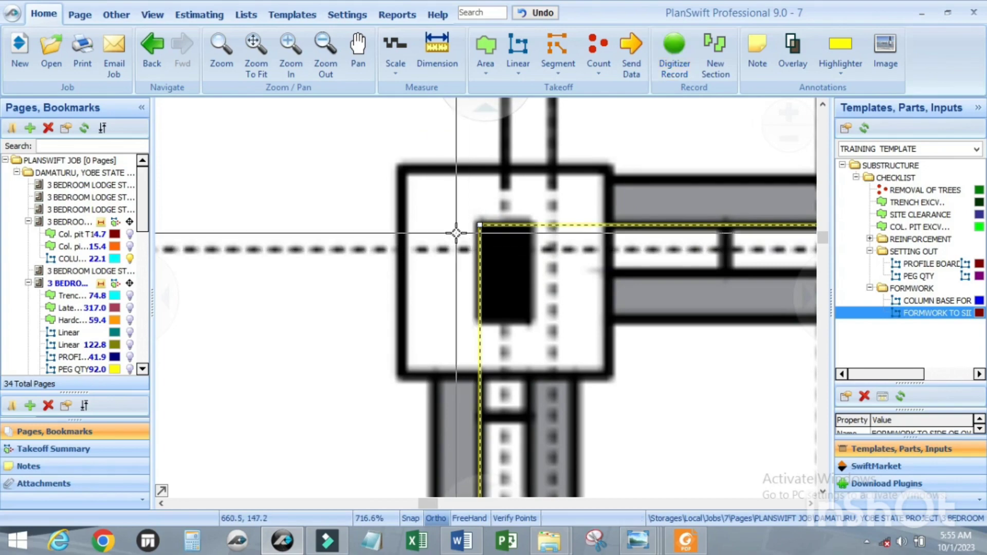
# Step: Examine the finished oversite formwork outline around the building and its legend entry below the plan
pyautogui.scroll(-10, 475, 232)
pyautogui.scroll(3, 460, 311)
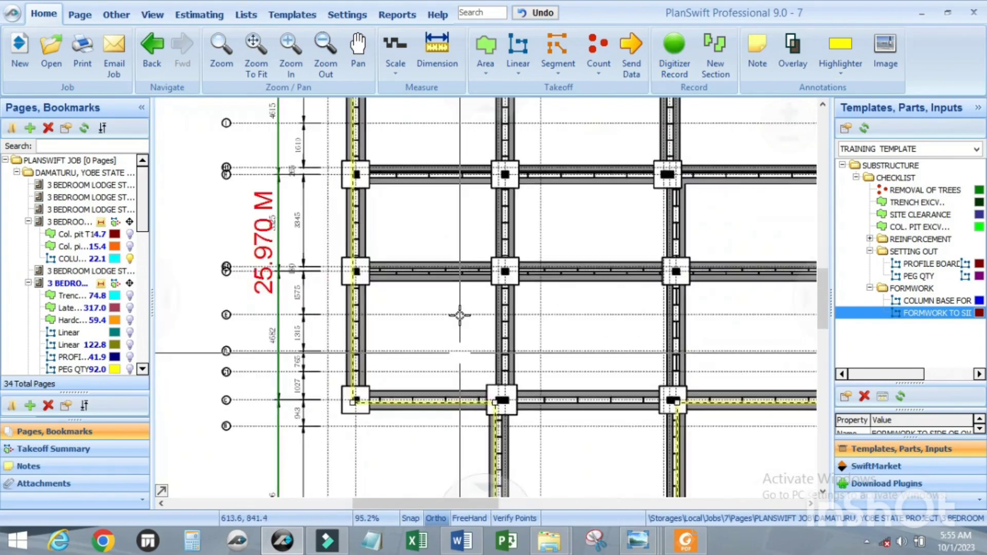
pyautogui.scroll(-3, 468, 377)
pyautogui.scroll(2, 417, 471)
pyautogui.scroll(1, 427, 465)
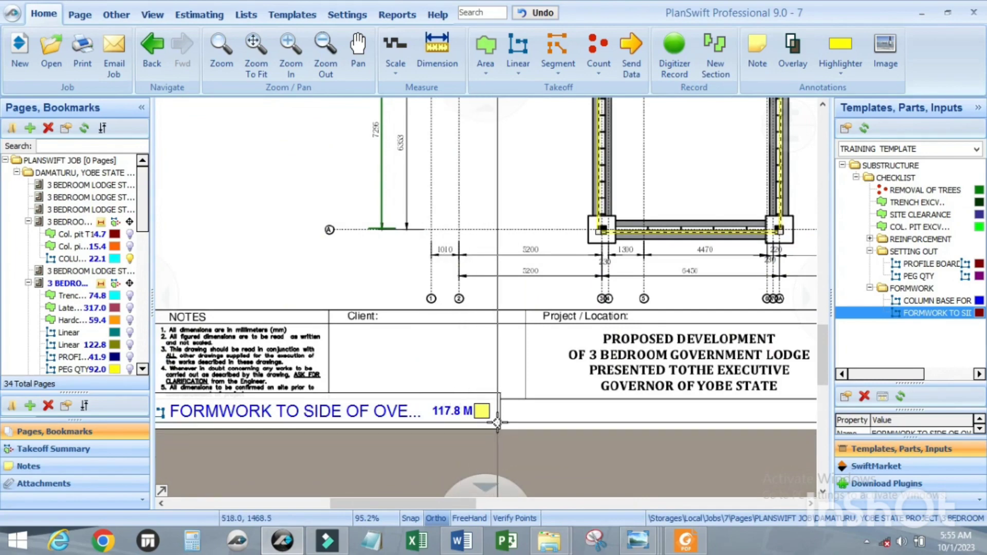
pyautogui.scroll(-2, 499, 418)
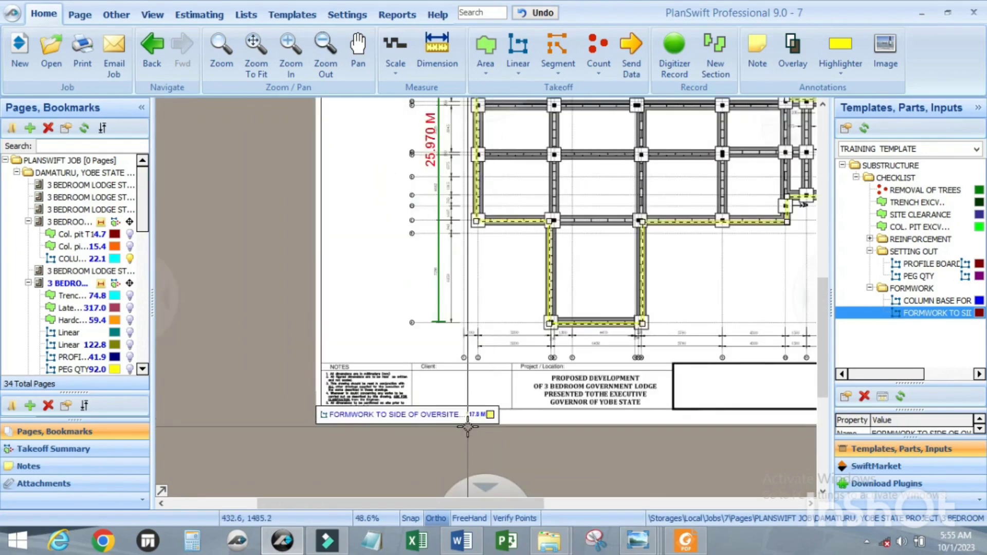
pyautogui.scroll(4, 468, 426)
pyautogui.scroll(-2, 514, 399)
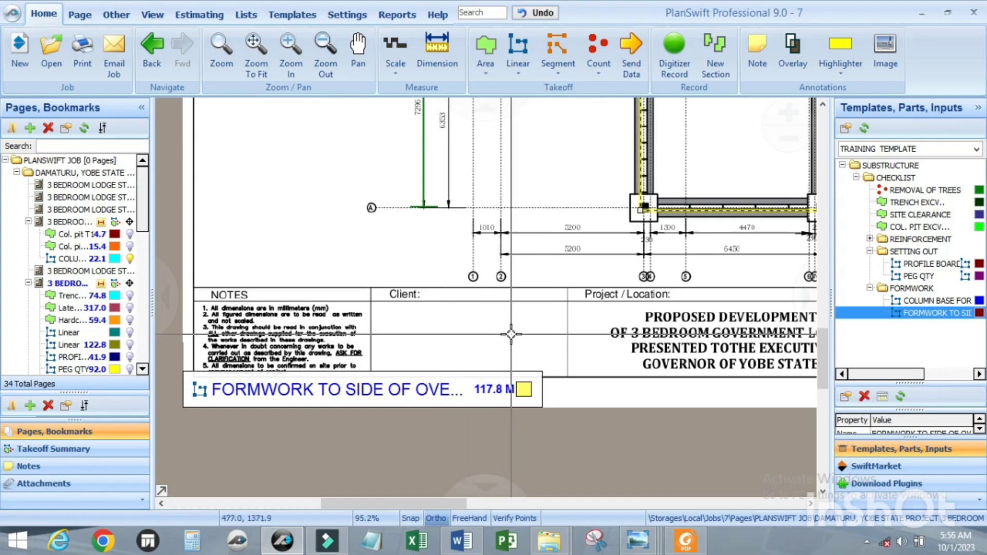
pyautogui.scroll(-2, 452, 348)
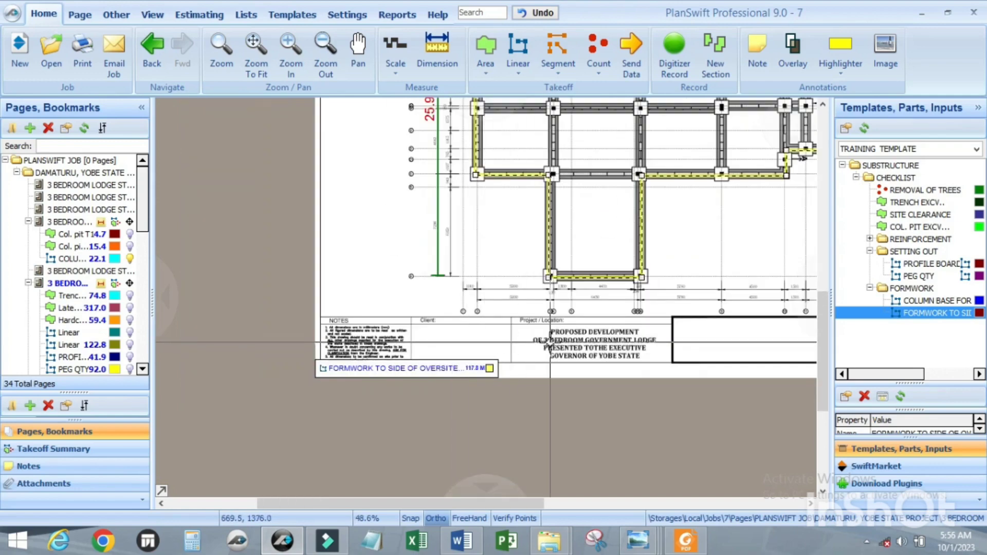
pyautogui.scroll(2, 557, 349)
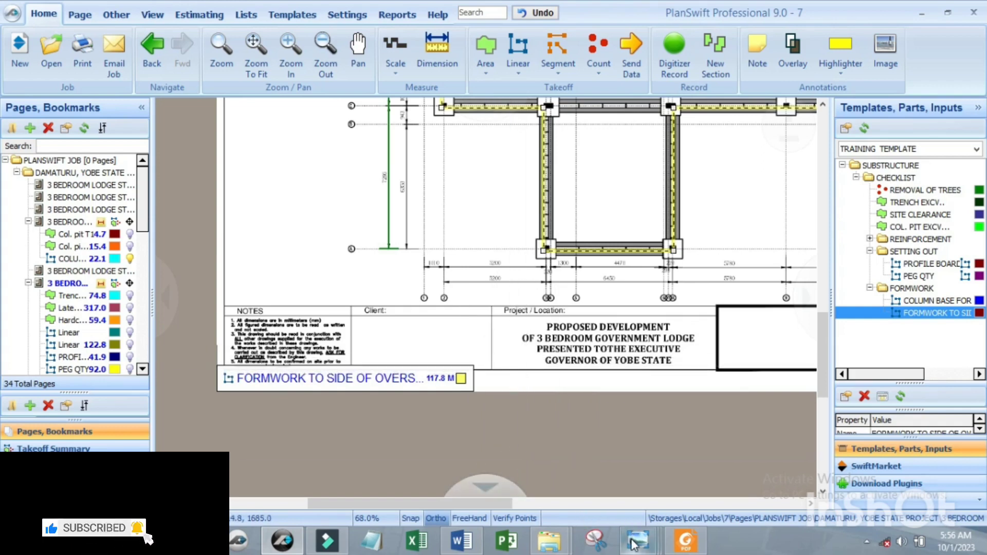
# Step: Switch to the site photo 1698232135940.jpeg in Windows Photo Viewer and examine the formwork fixed along the foundation wall's sides
pyautogui.moveTo(634, 544)
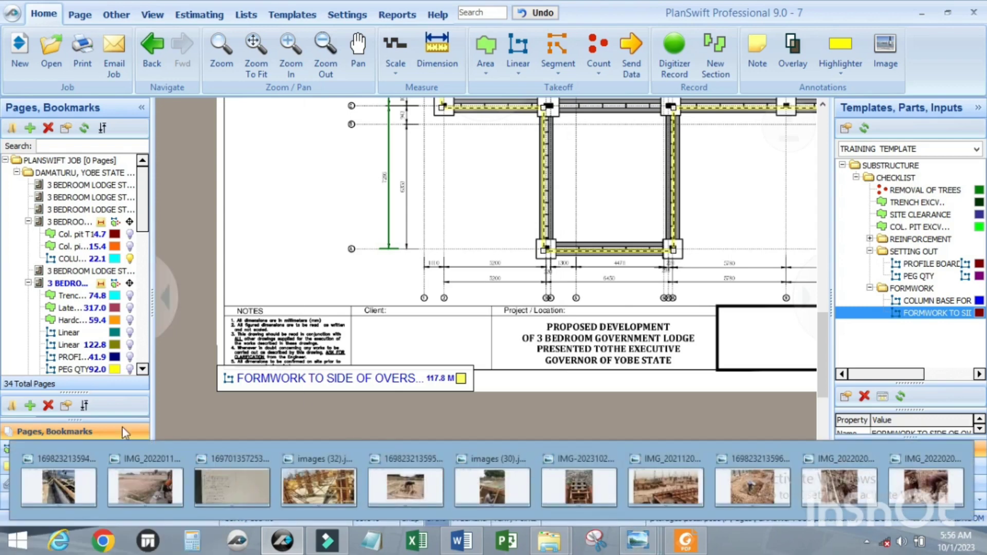
pyautogui.click(77, 486)
pyautogui.click(76, 488)
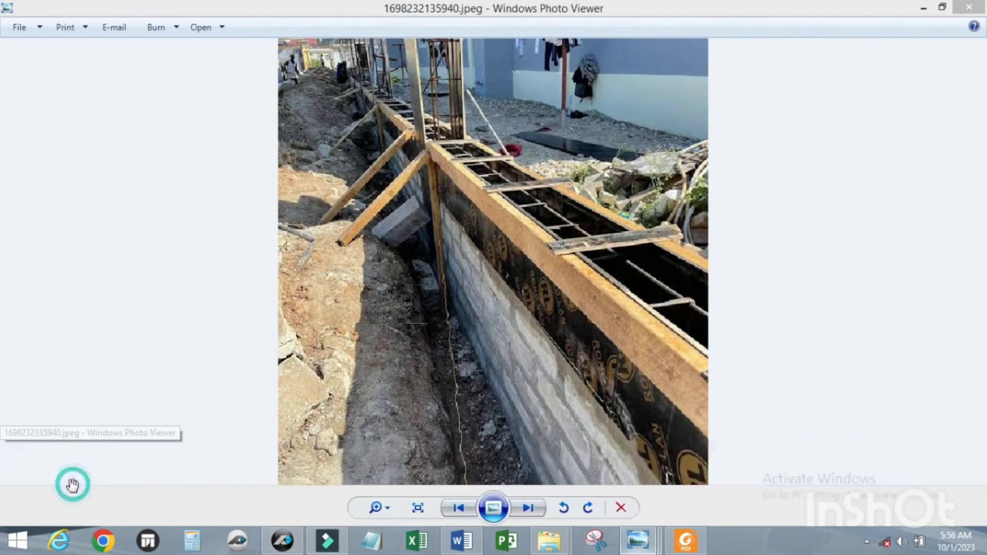
pyautogui.scroll(3, 535, 347)
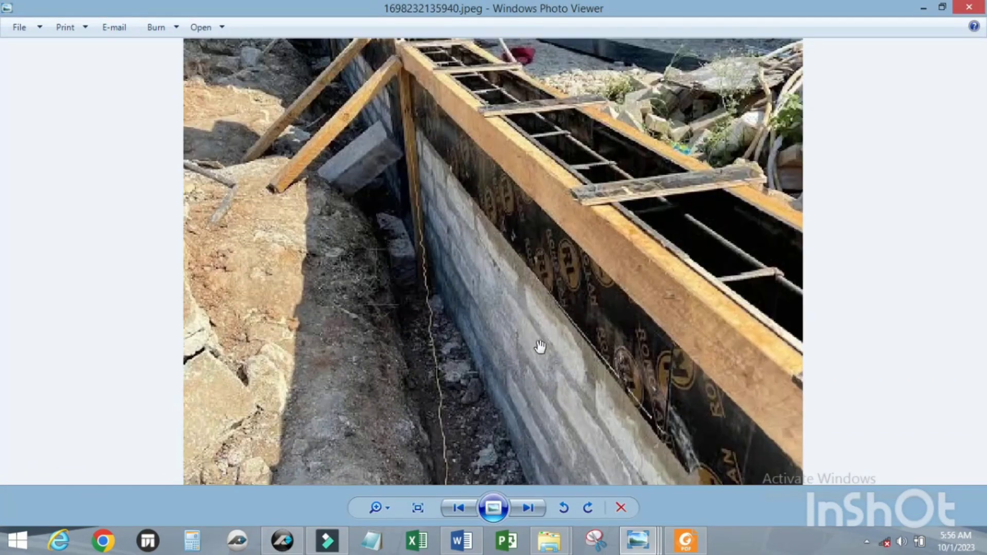
pyautogui.scroll(-3, 500, 368)
pyautogui.scroll(2, 498, 365)
pyautogui.scroll(-2, 499, 365)
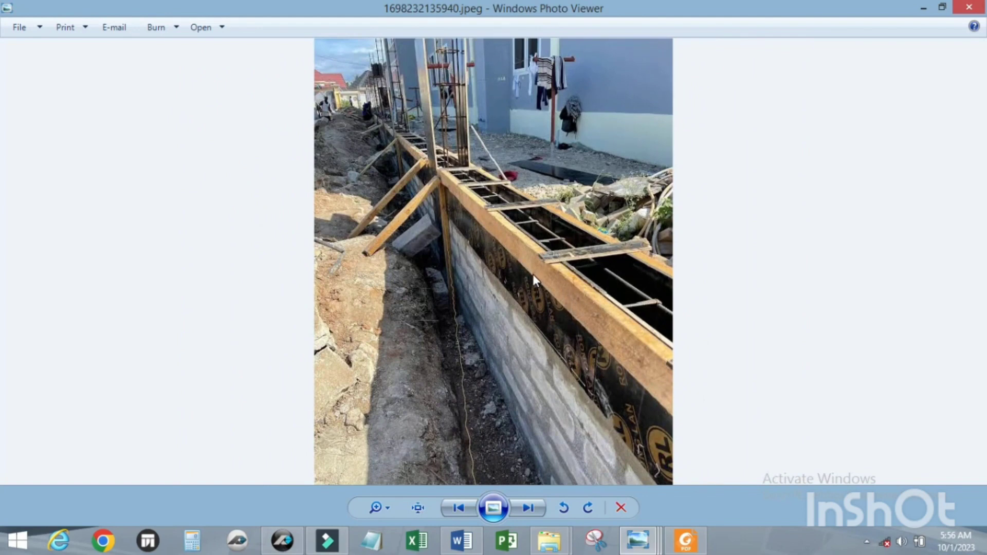
pyautogui.scroll(1, 520, 283)
pyautogui.scroll(-1, 519, 263)
pyautogui.scroll(1, 519, 268)
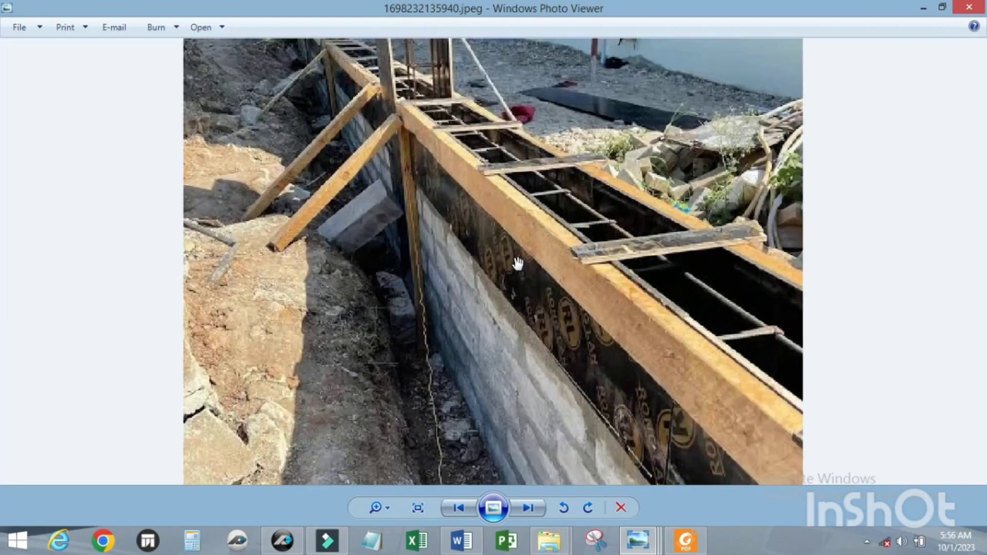
pyautogui.scroll(-1, 517, 263)
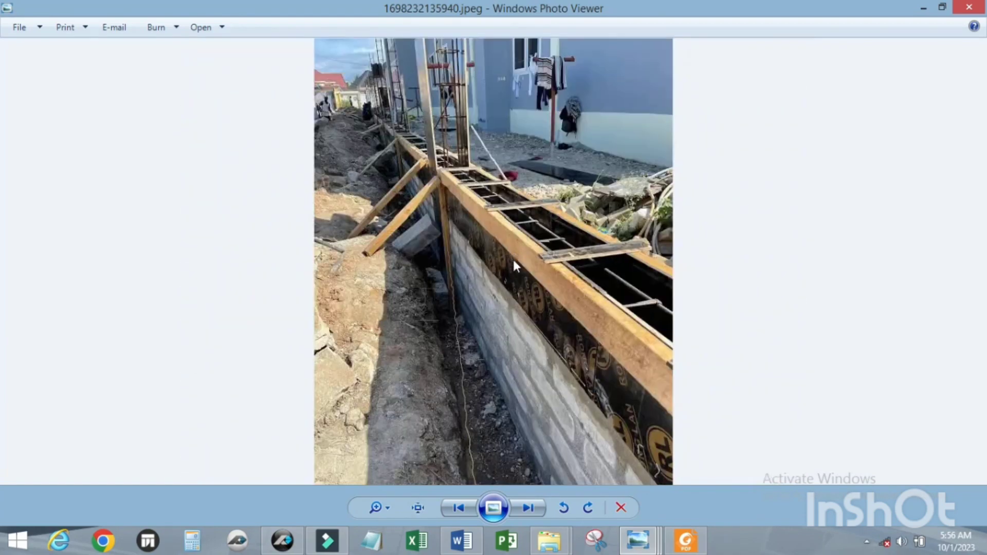
pyautogui.scroll(1, 513, 262)
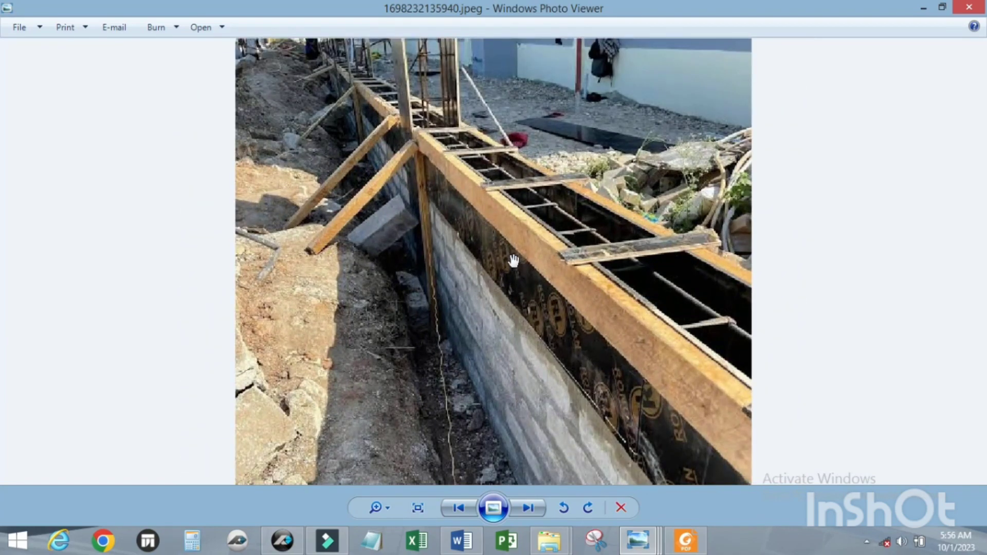
pyautogui.scroll(-1, 515, 262)
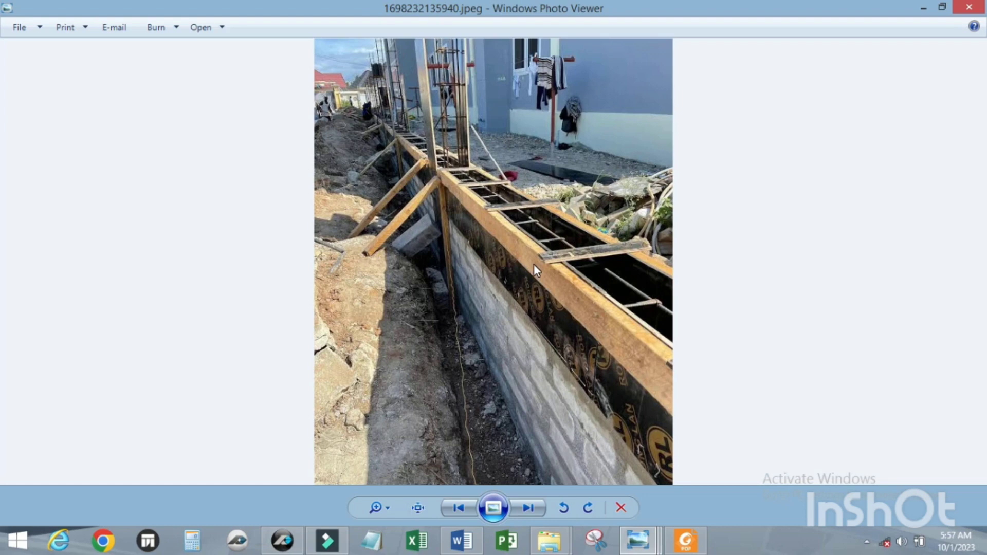
pyautogui.click(923, 9)
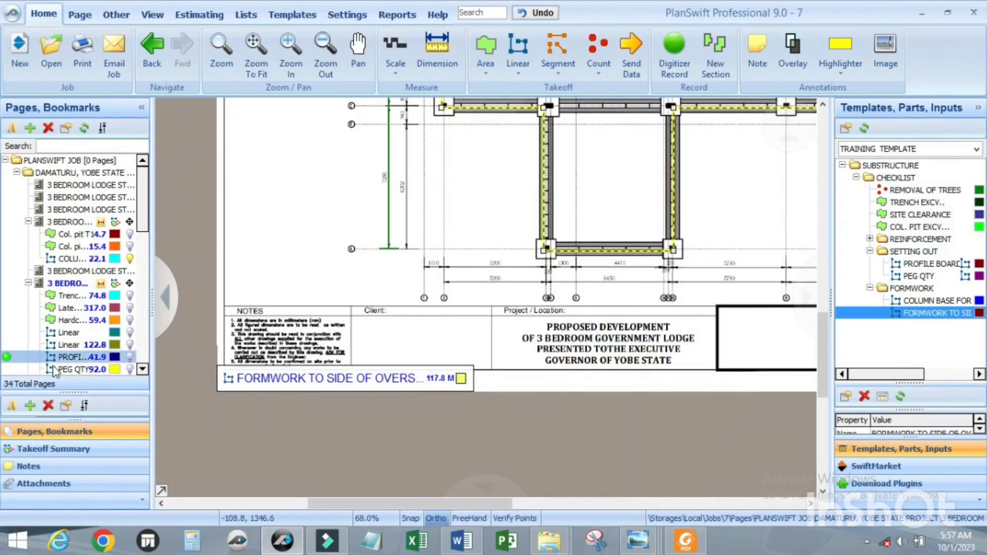
# Step: Hide the column base and oversite formwork takeoffs from the drawings and bring up the TRAINING TEMPLATE item list
pyautogui.click(130, 260)
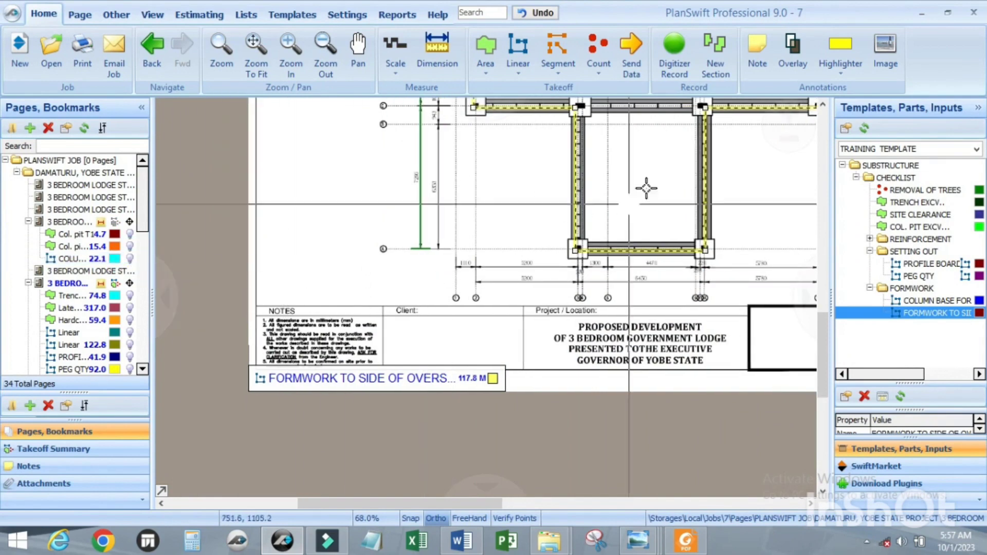
pyautogui.click(625, 201)
pyautogui.click(574, 206)
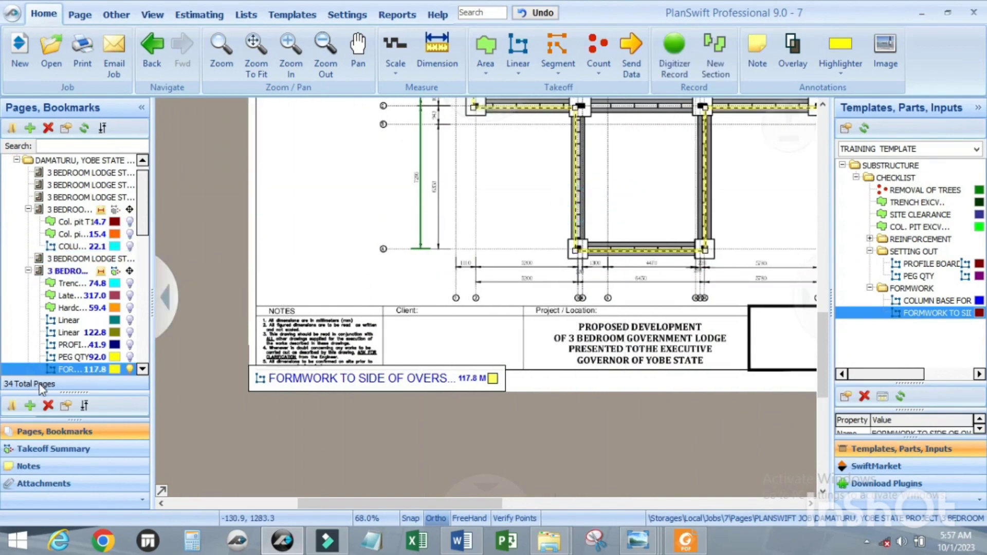
pyautogui.click(129, 369)
pyautogui.scroll(-5, 440, 372)
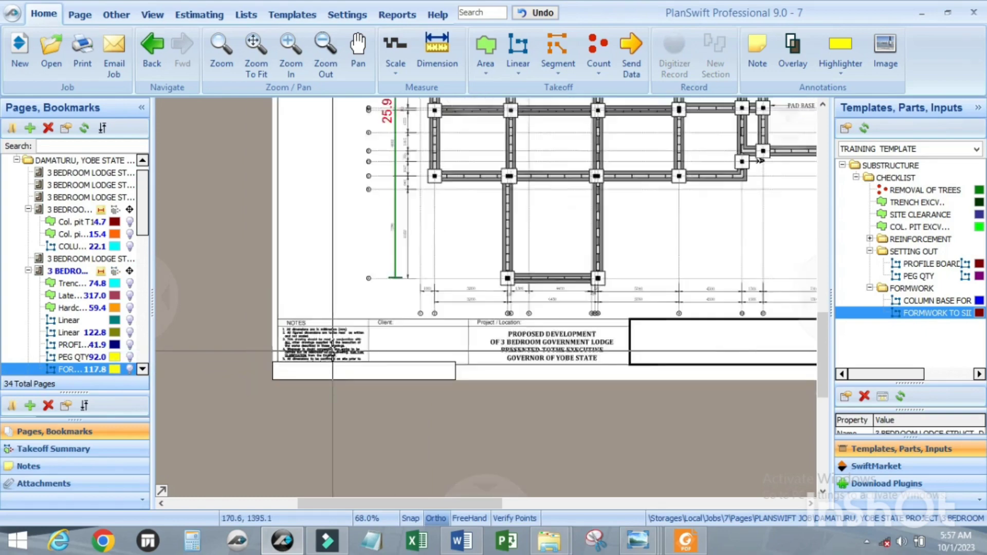
pyautogui.scroll(2, 515, 207)
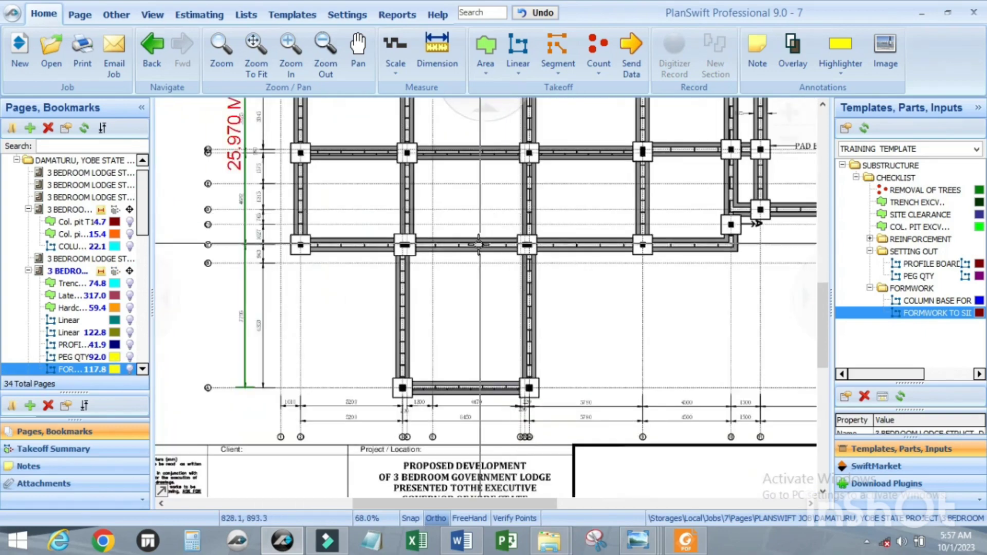
pyautogui.scroll(-2, 475, 246)
pyautogui.click(292, 15)
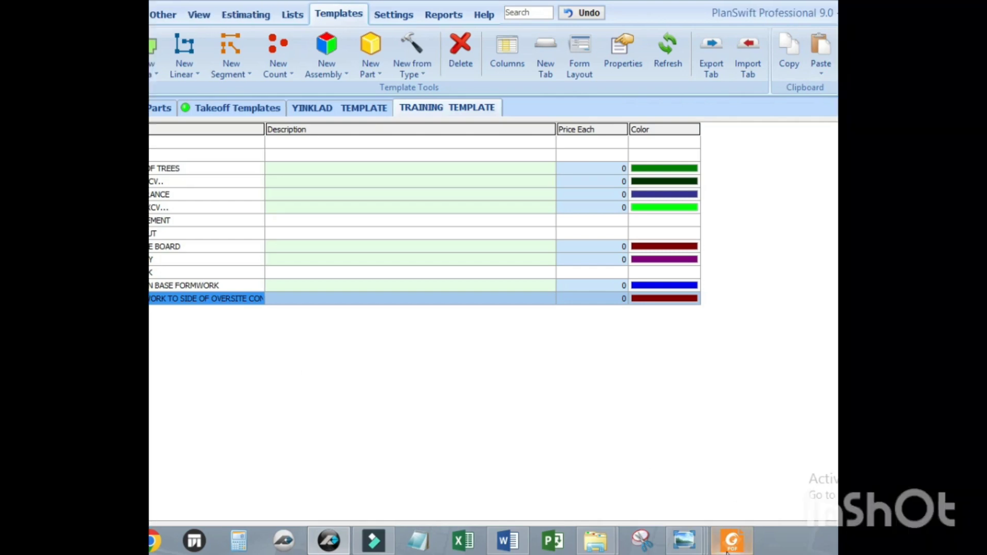
# Step: Switch to the scanned measurement rules in Foxit PDF Reader and read the formwork section covering foundations, soffits, beams and columns
pyautogui.click(689, 541)
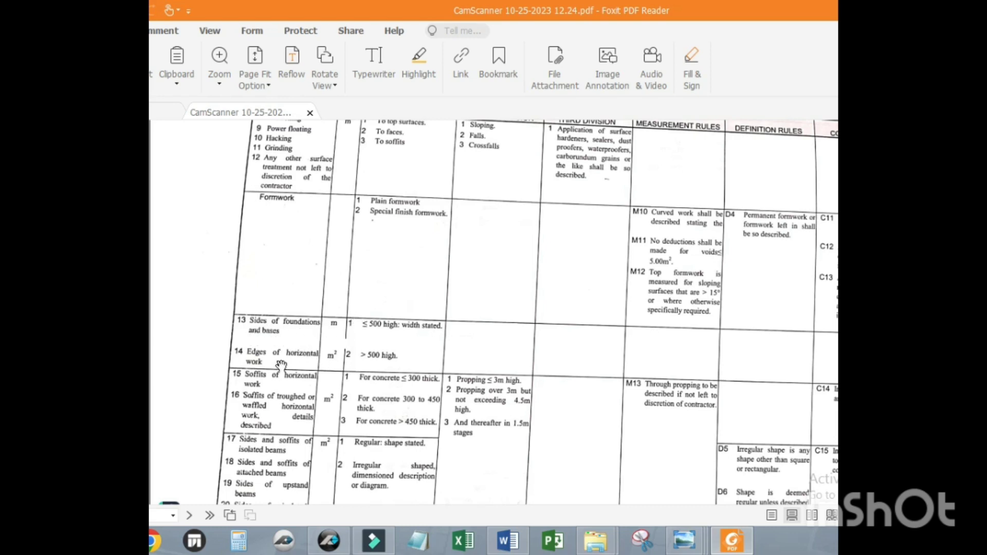
pyautogui.scroll(-2, 262, 407)
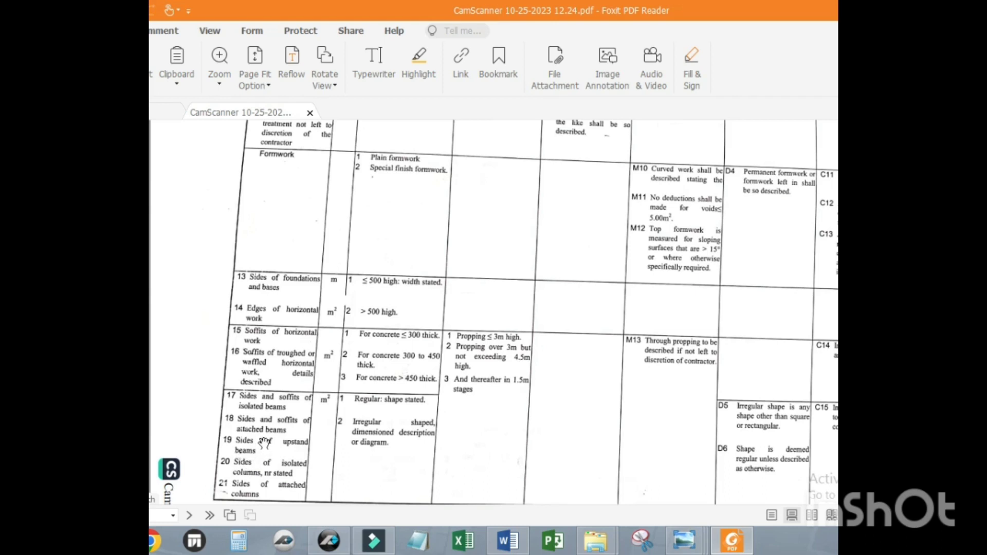
pyautogui.scroll(-1, 262, 447)
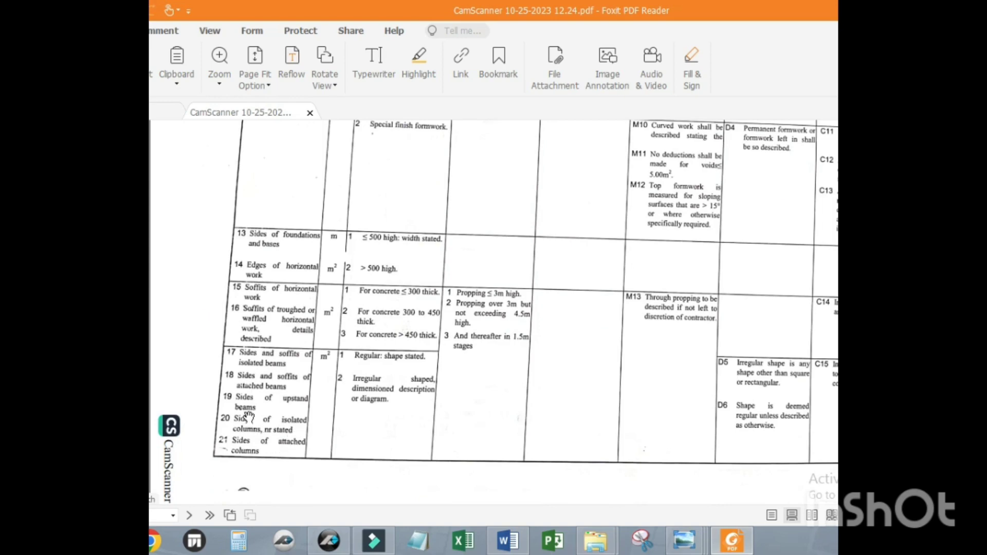
pyautogui.scroll(1, 249, 419)
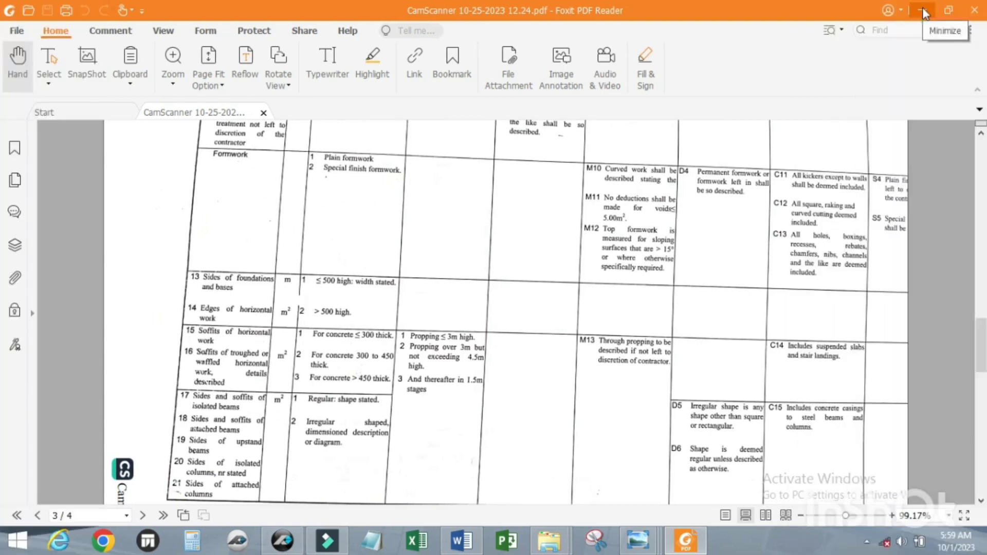
pyautogui.click(923, 12)
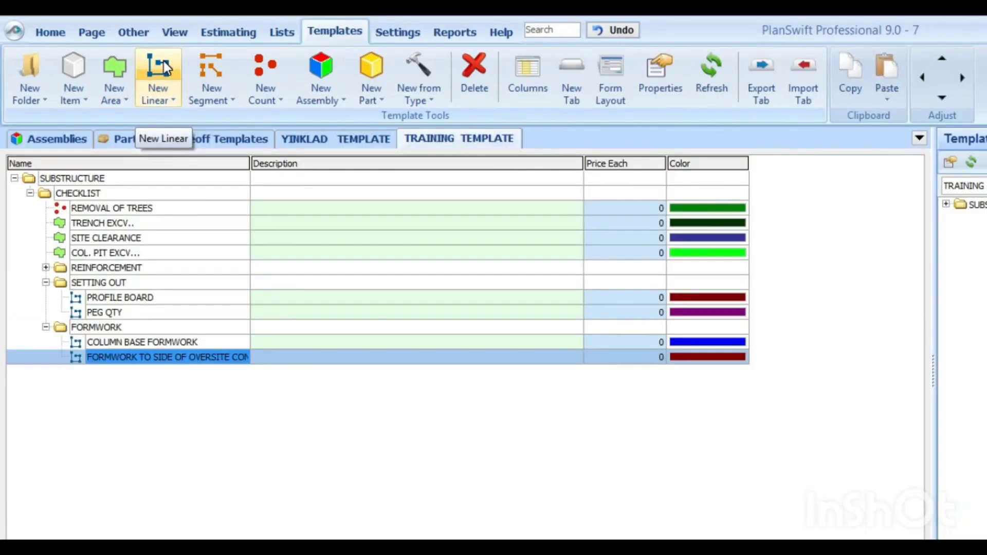
# Step: Create a linear template item named PLINTH OR TIE BEAM FORMWORK in the FORMWORK folder and bring up its advanced properties
pyautogui.click(162, 62)
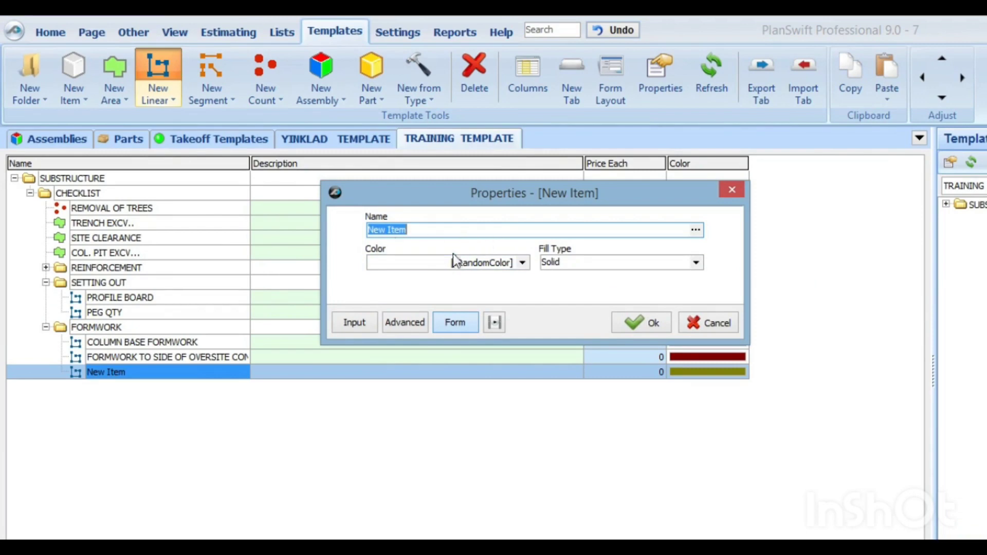
pyautogui.click(399, 323)
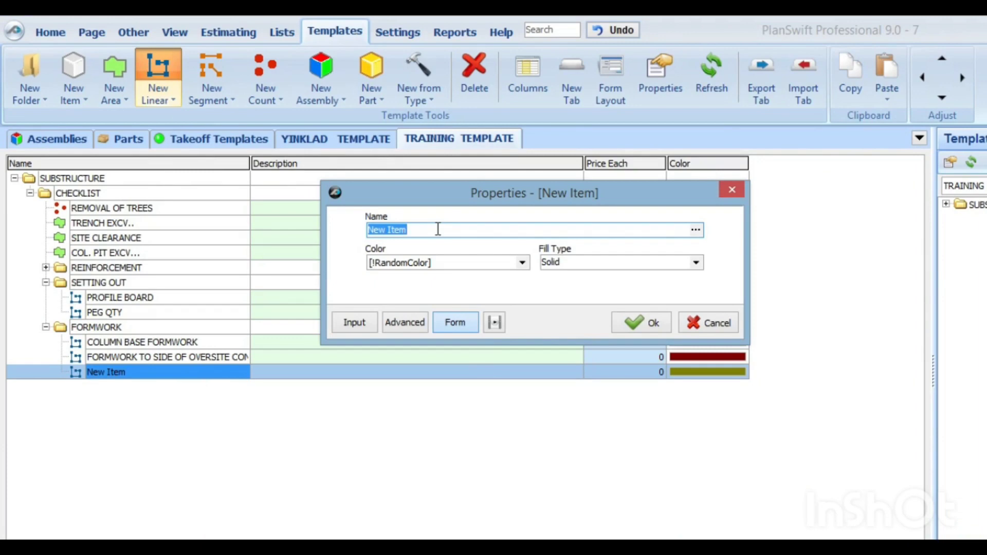
pyautogui.write('PLINTH OR ')
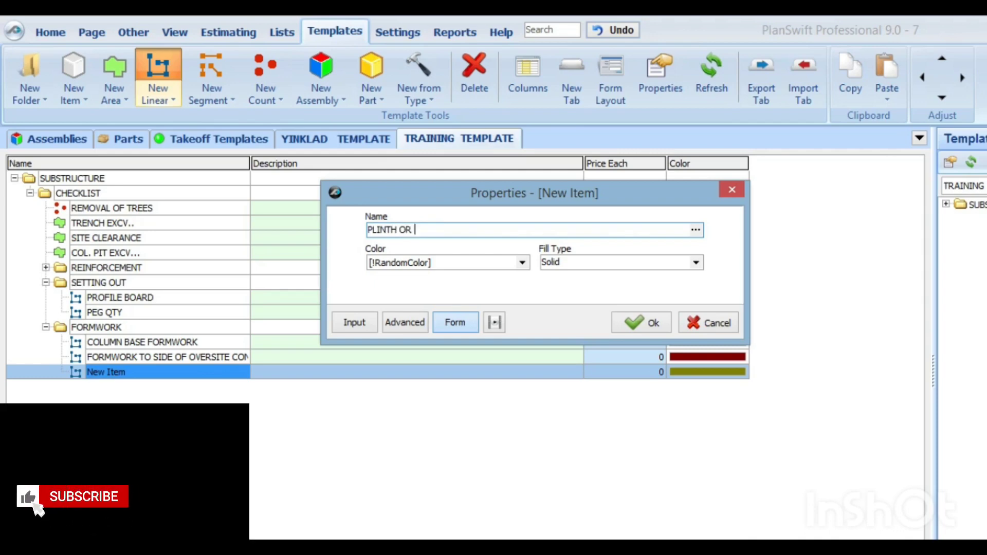
pyautogui.write('TIE ')
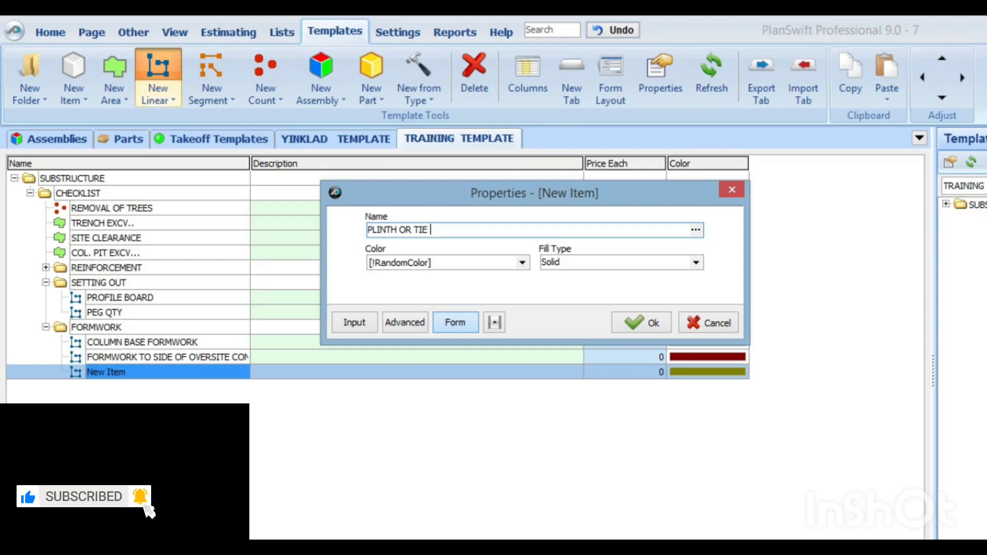
pyautogui.write('BEAM FO')
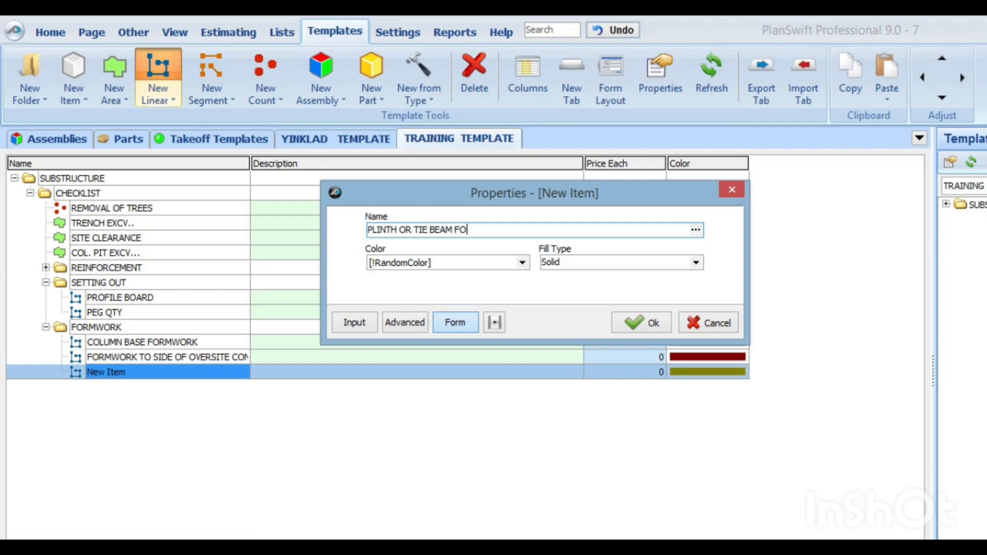
pyautogui.write('RMWORK')
pyautogui.click(405, 322)
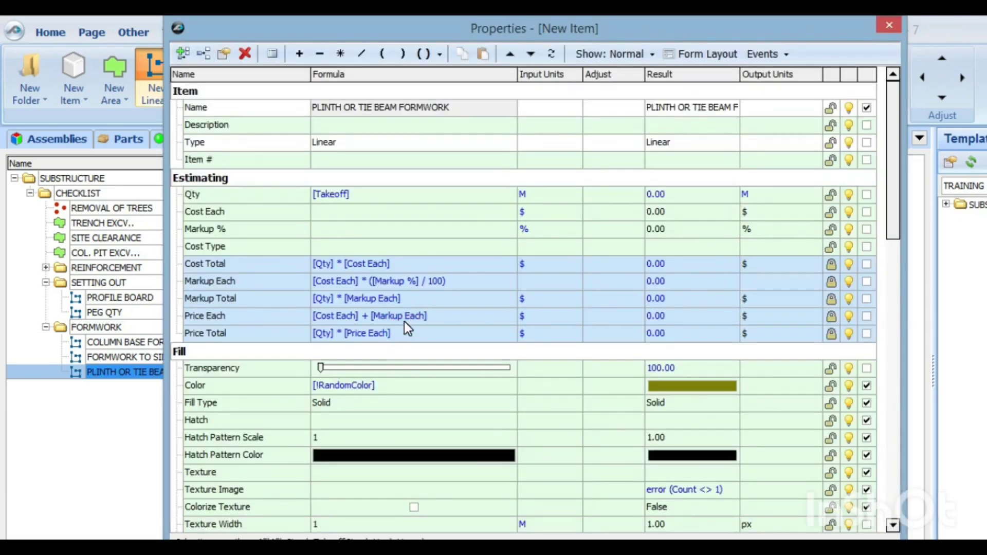
pyautogui.scroll(-4, 266, 329)
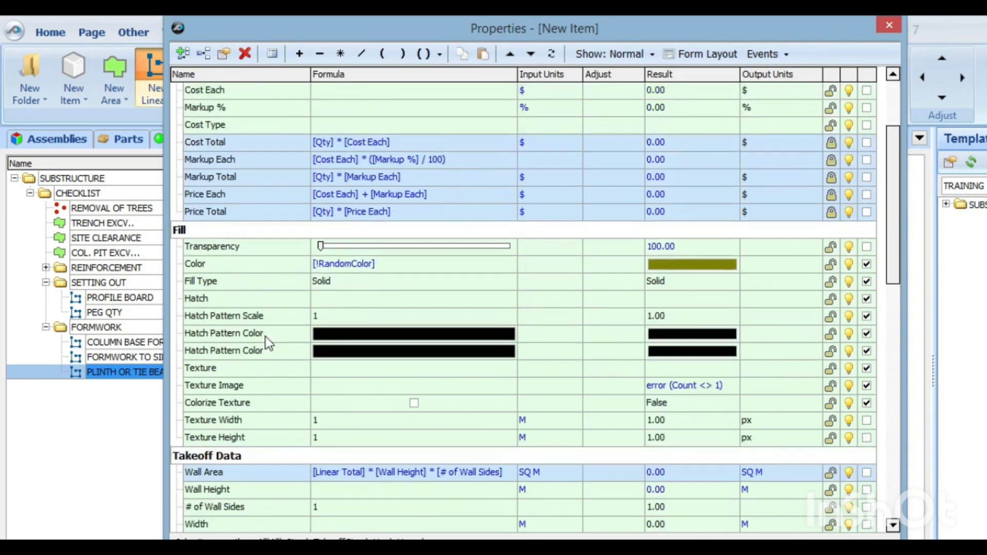
pyautogui.click(212, 390)
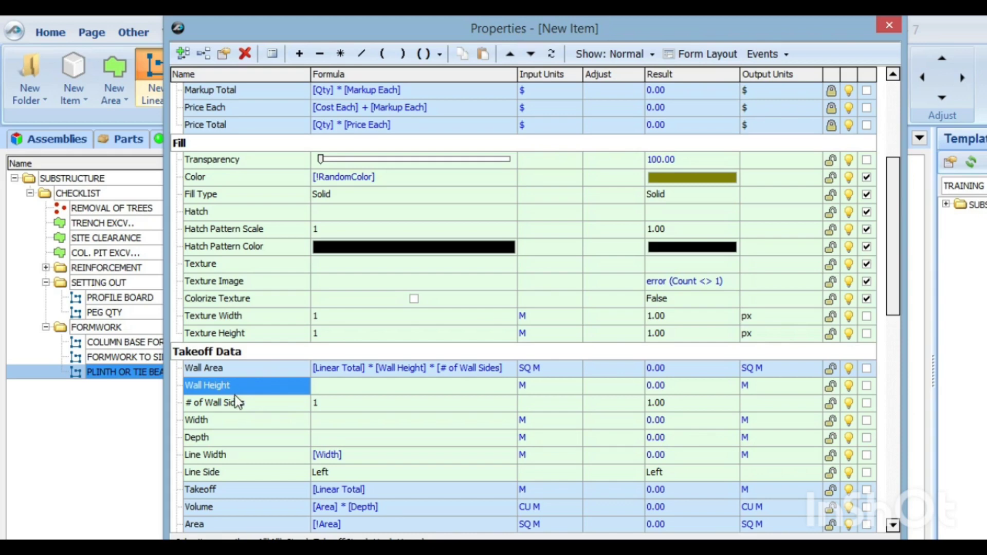
pyautogui.click(183, 52)
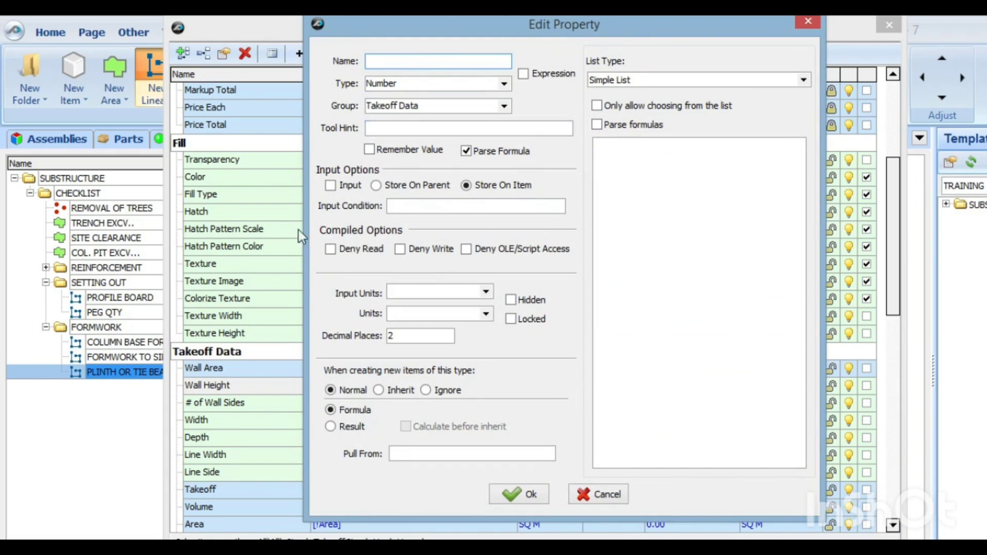
pyautogui.click(808, 22)
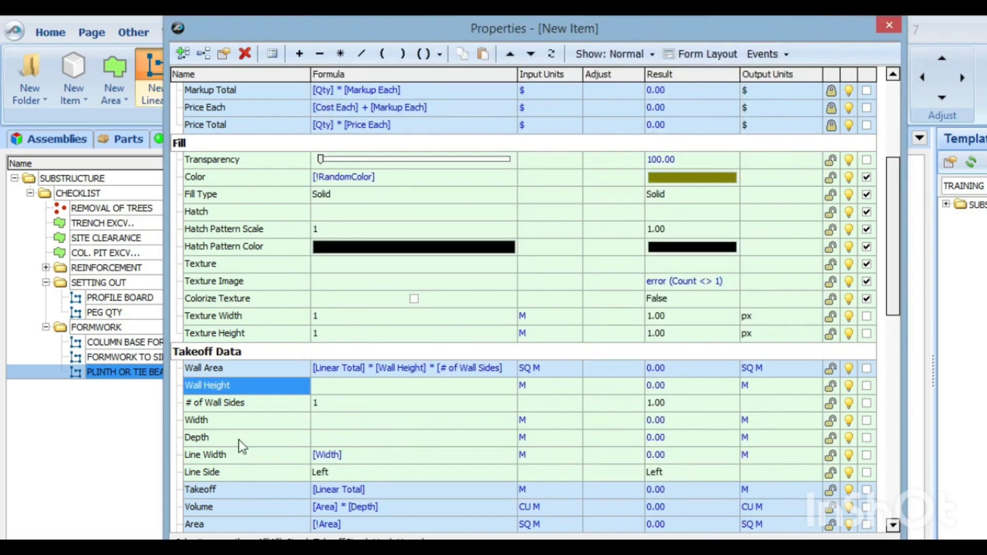
# Step: Make the Depth property an input field on the plinth or tie beam formwork item's form
pyautogui.click(239, 439)
pyautogui.click(352, 437)
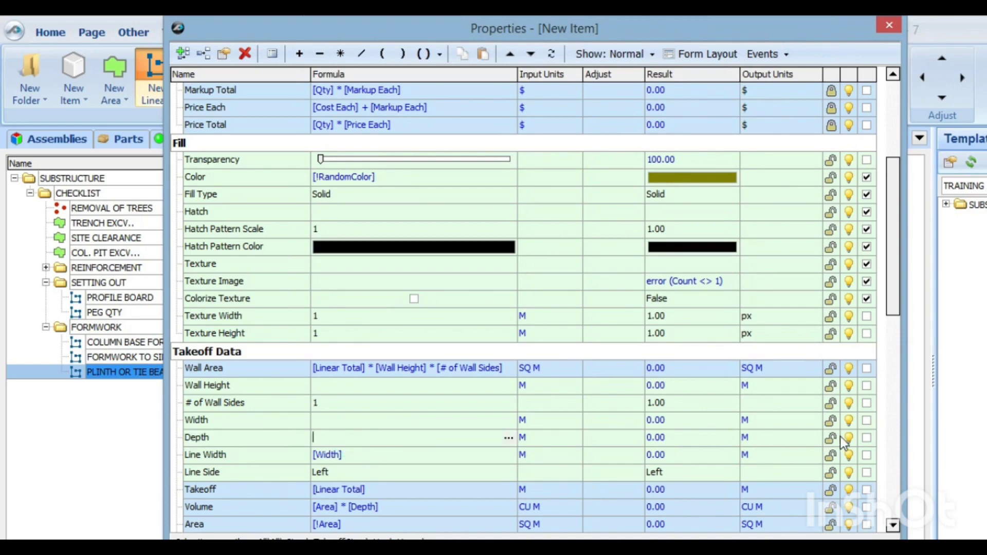
pyautogui.click(867, 438)
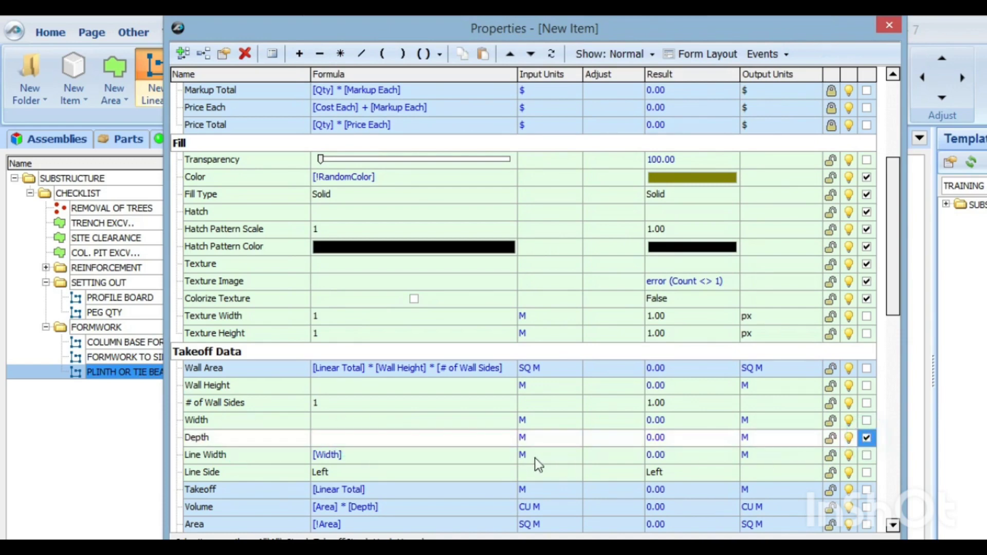
# Step: Add a Number property named "Nrs of side" to the item's Takeoff Data group
pyautogui.scroll(-1, 248, 440)
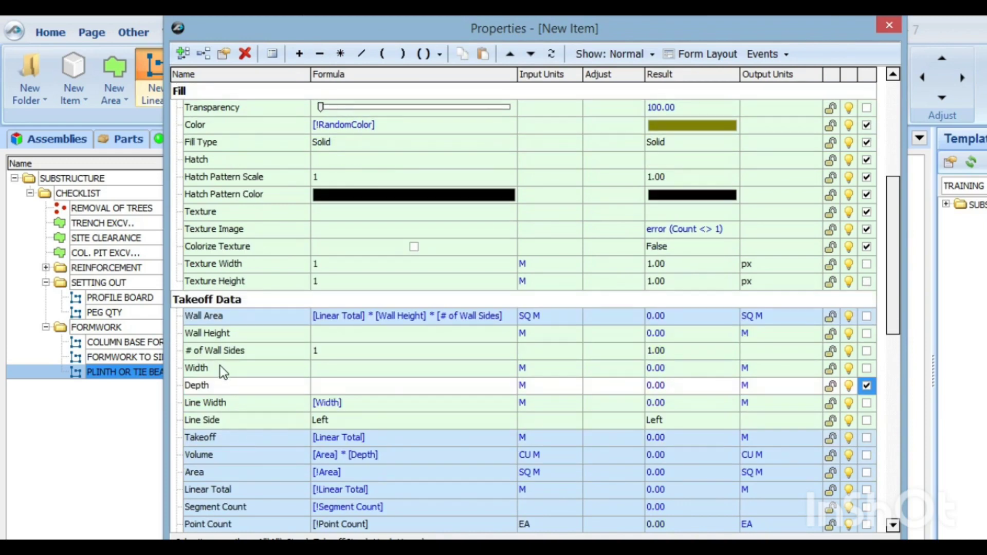
pyautogui.click(209, 386)
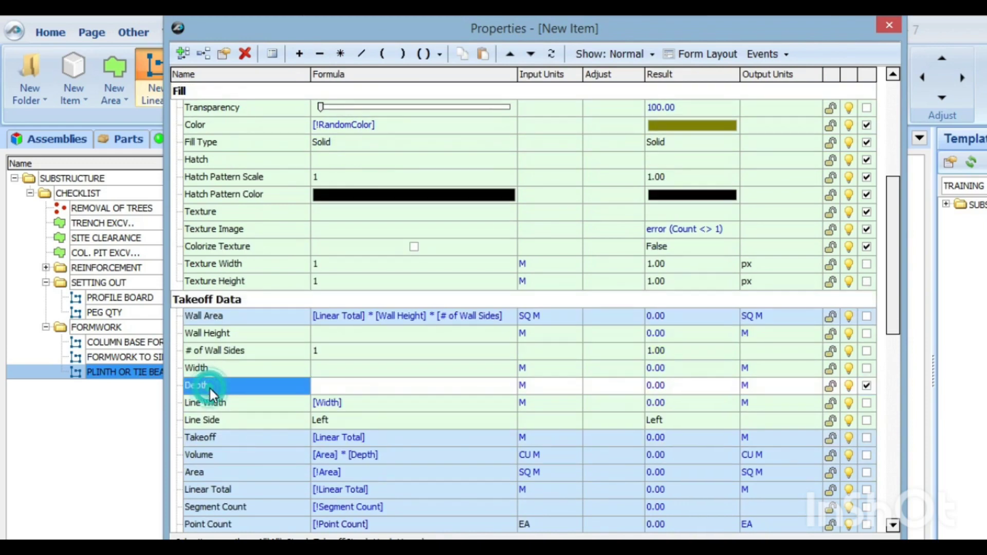
pyautogui.click(184, 54)
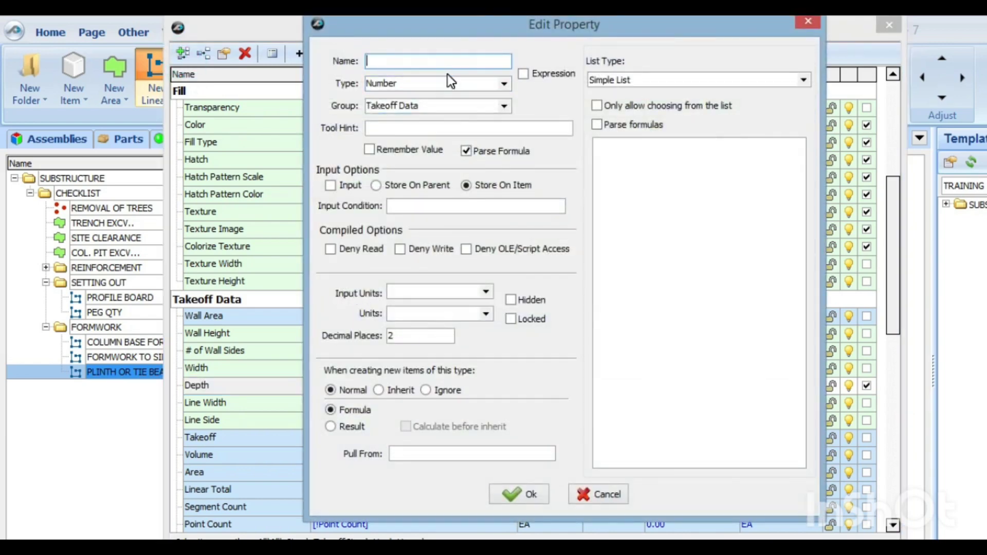
pyautogui.write('Nrs of')
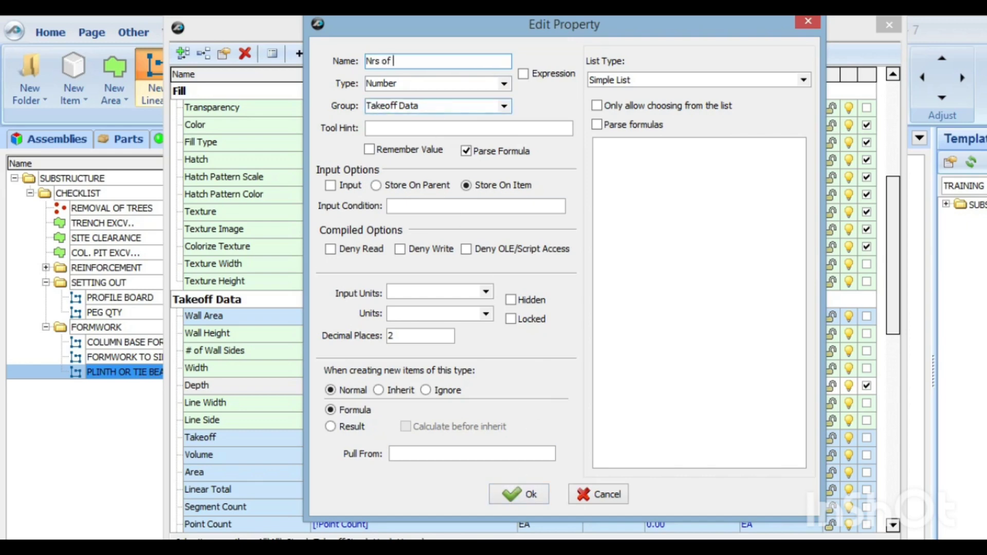
pyautogui.write(' side')
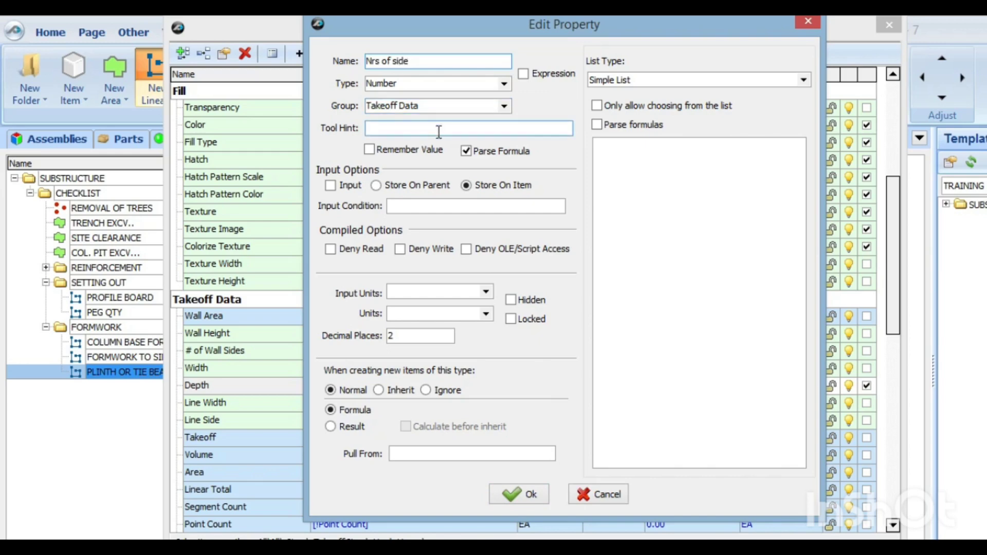
pyautogui.click(519, 492)
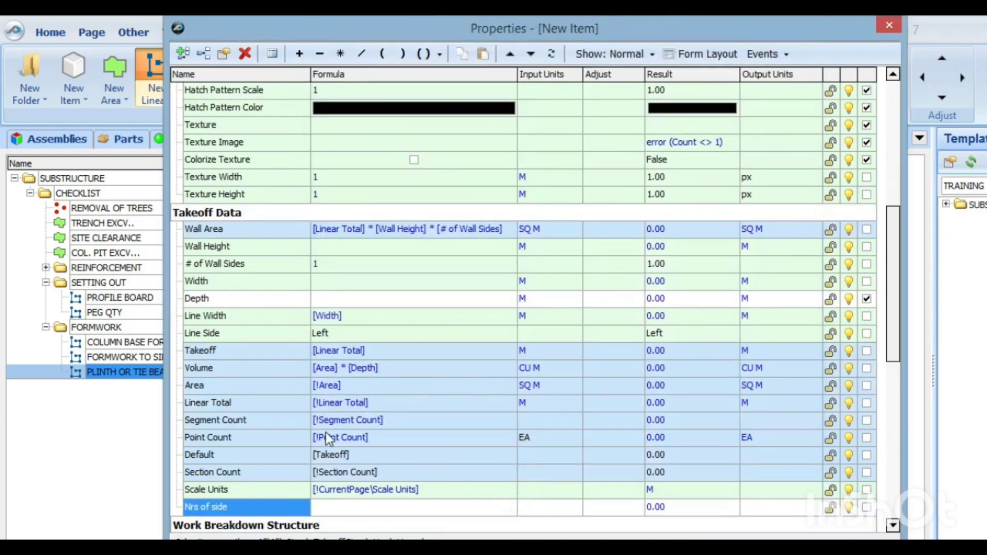
# Step: Reorder the Takeoff Data properties so that Nrs of side sits directly below Depth
pyautogui.click(509, 53)
pyautogui.tripleClick(507, 53)
pyautogui.doubleClick(509, 53)
pyautogui.click(510, 53)
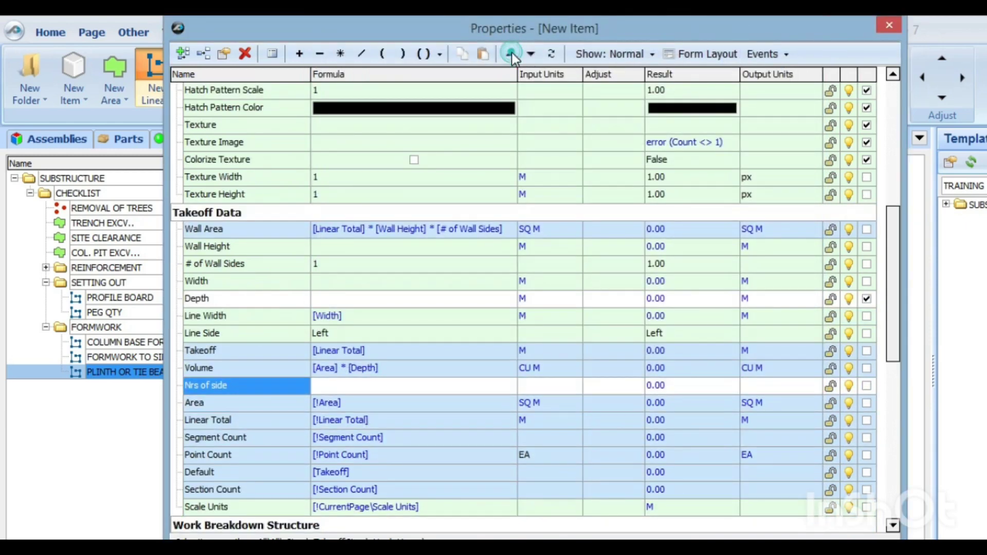
pyautogui.tripleClick(511, 53)
pyautogui.click(510, 53)
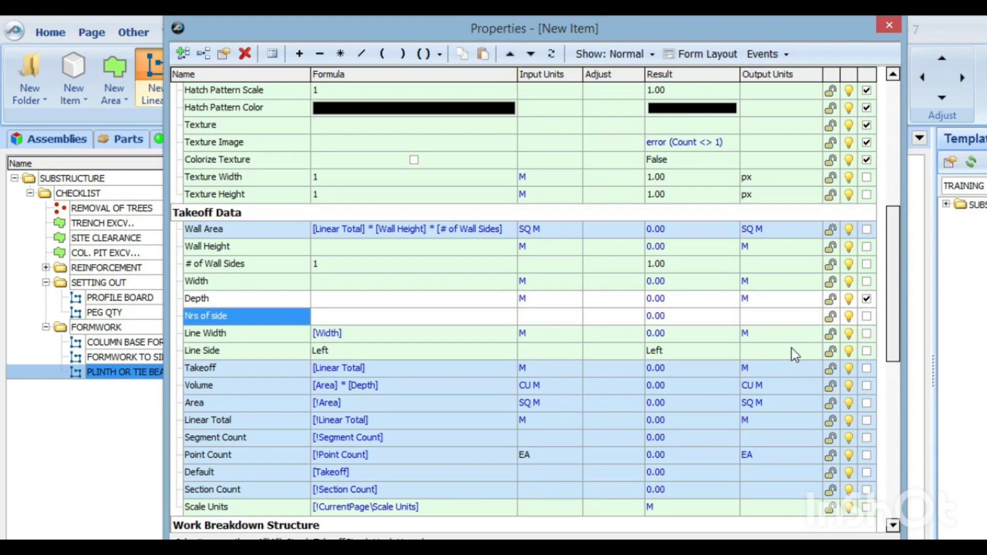
# Step: Set the input units of Nrs of side to EA and make it an input field on the form
pyautogui.moveTo(789, 30); pyautogui.dragTo(788, 66)
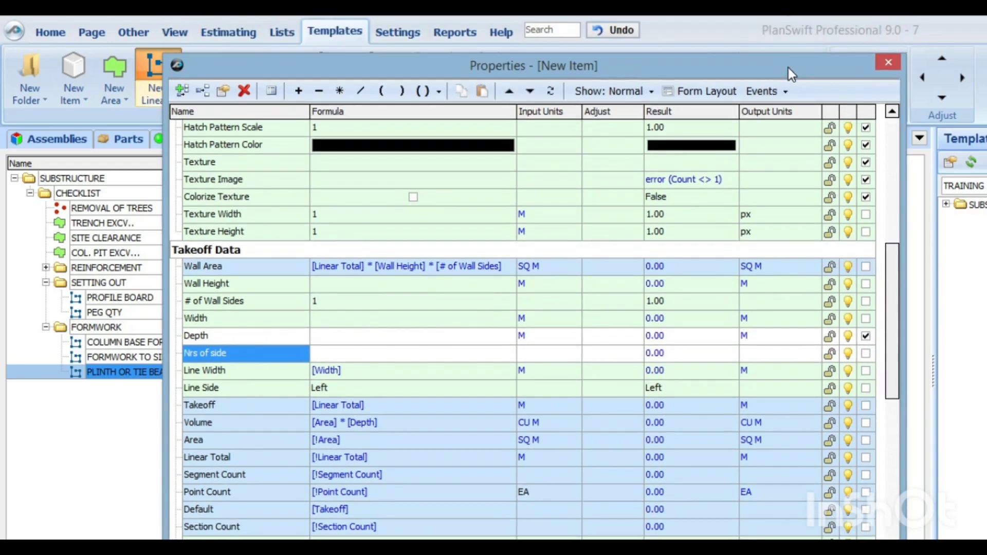
pyautogui.click(566, 352)
pyautogui.click(574, 354)
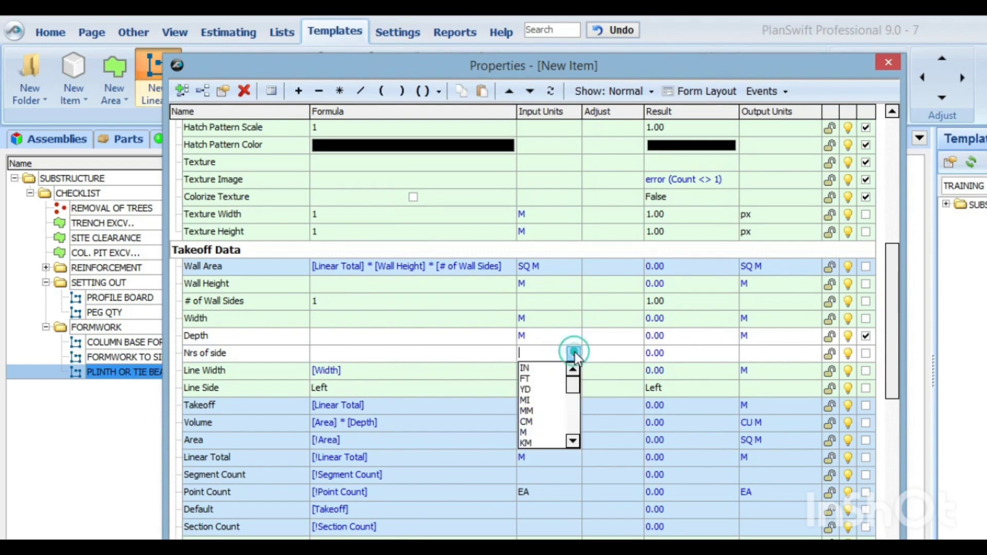
pyautogui.scroll(-3, 550, 422)
pyautogui.click(535, 387)
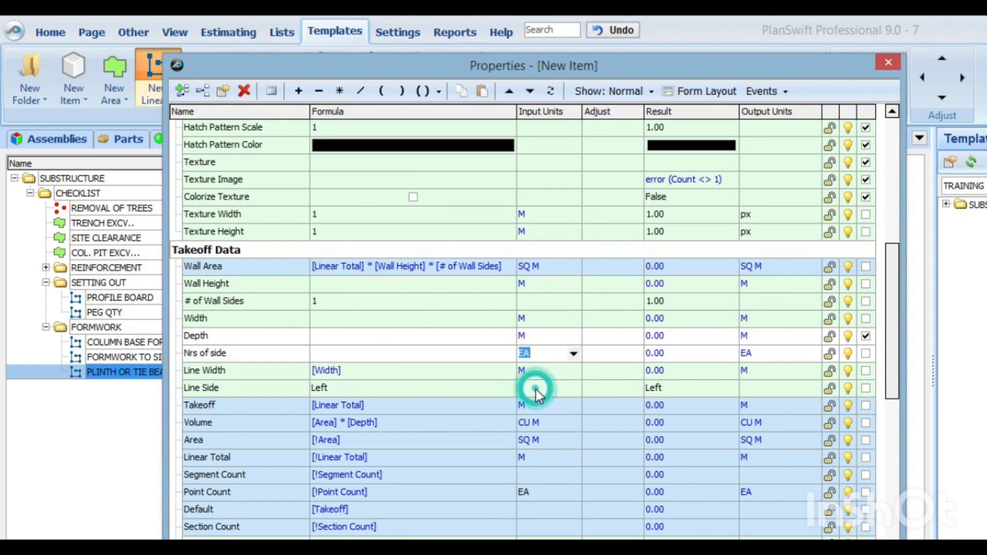
pyautogui.click(866, 353)
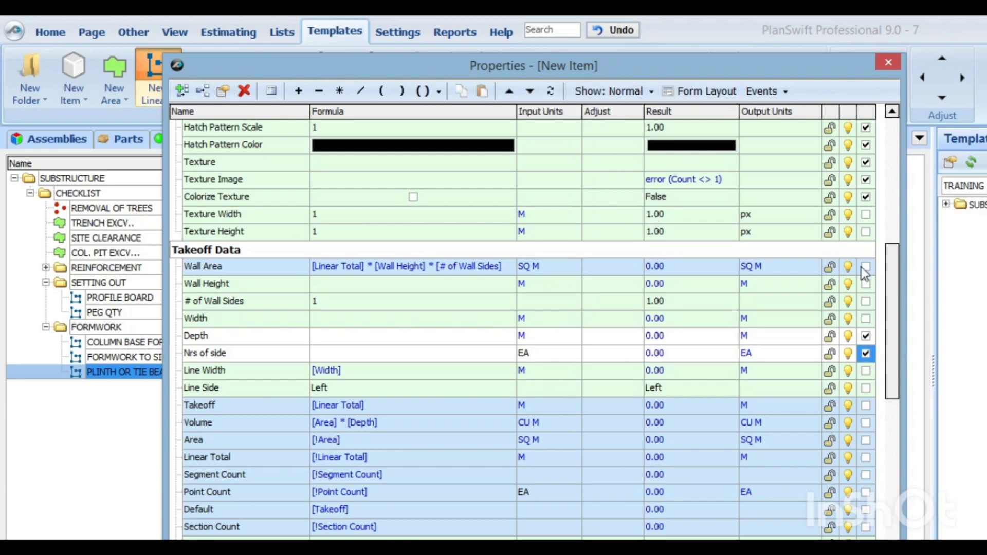
# Step: Remove Fill Type and all hatch, texture and Colorize Texture properties from the form inputs, keeping only Color in the Fill group
pyautogui.click(865, 195)
pyautogui.click(866, 180)
pyautogui.click(866, 162)
pyautogui.click(866, 145)
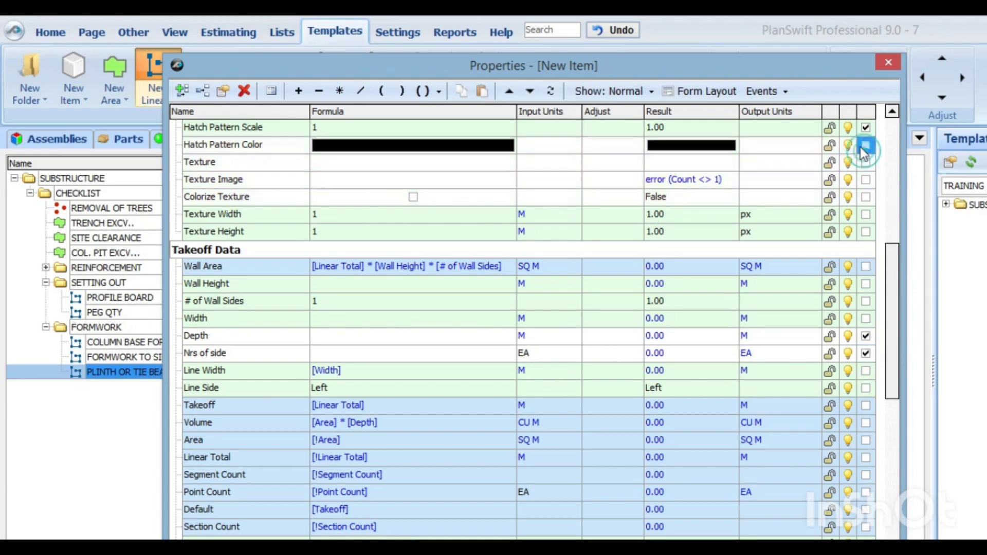
pyautogui.scroll(2, 898, 207)
pyautogui.click(866, 231)
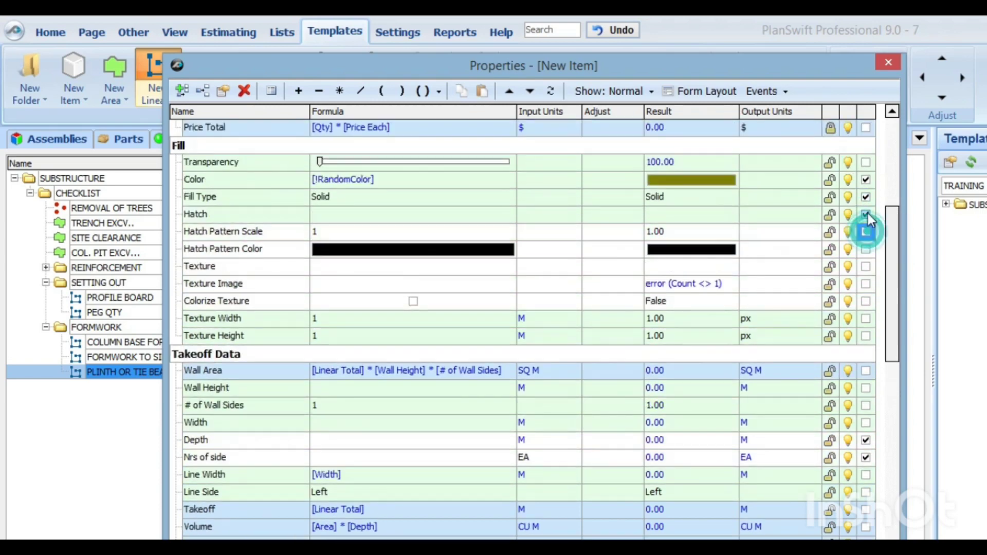
pyautogui.click(866, 214)
pyautogui.click(866, 197)
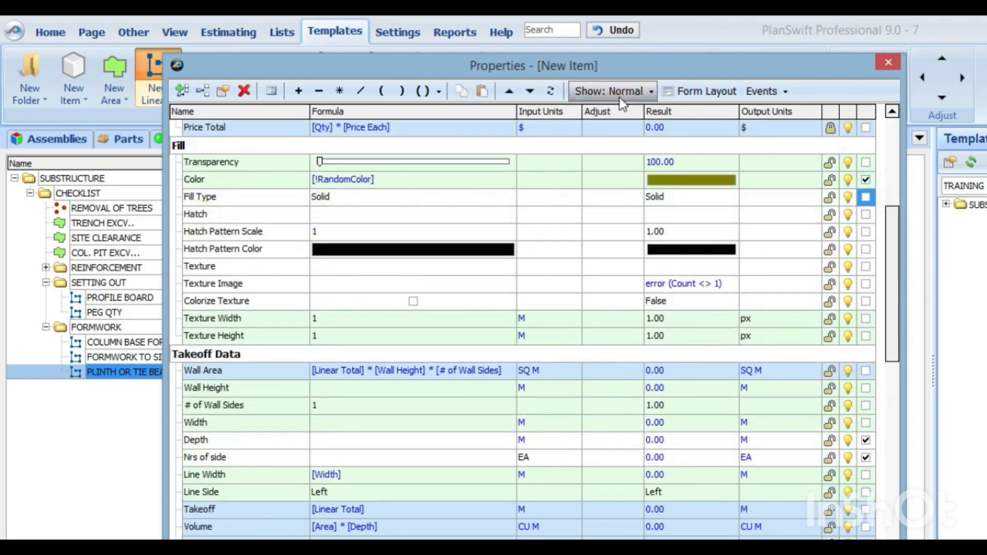
# Step: Lay out the form to show units for Depth and Nrs of side, with both fields on the same row
pyautogui.click(701, 92)
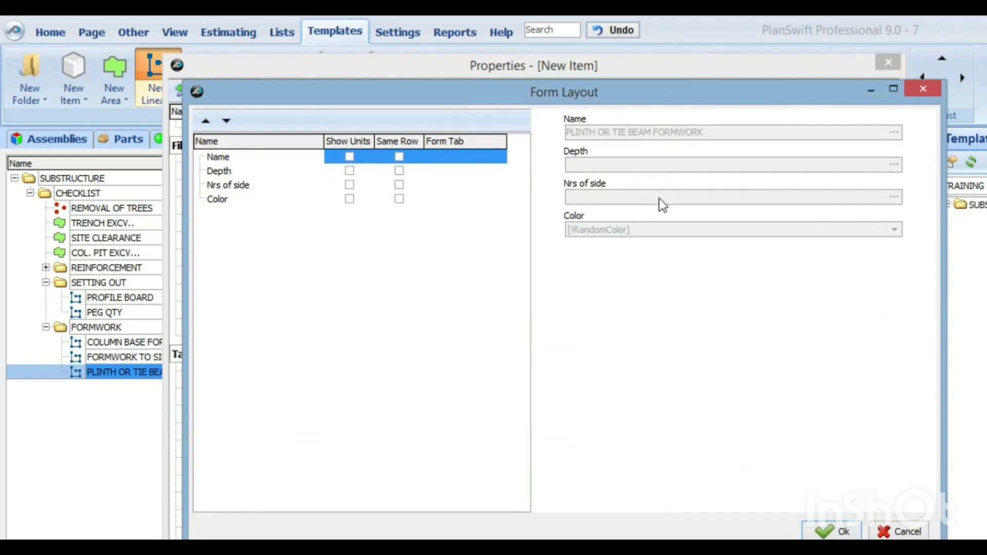
pyautogui.click(349, 185)
pyautogui.click(349, 170)
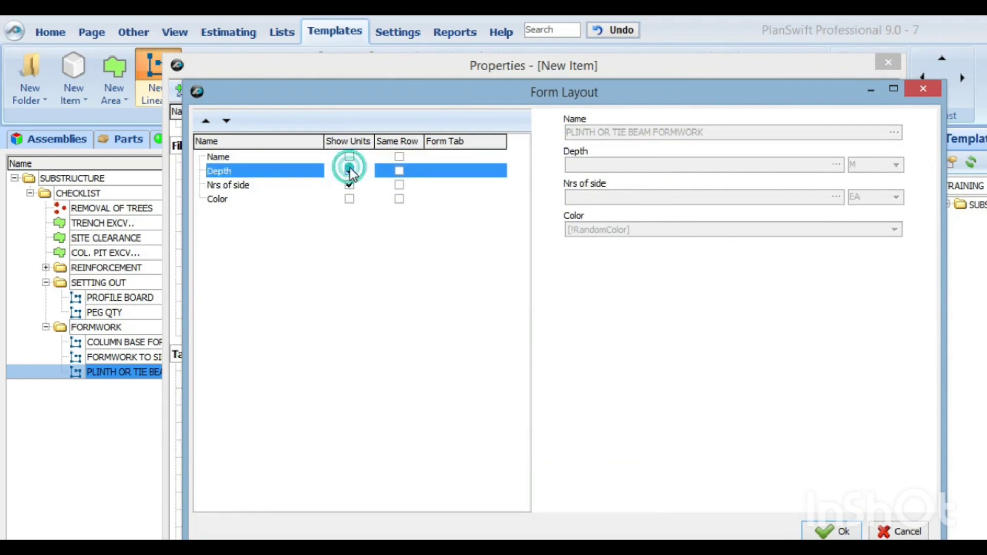
pyautogui.click(398, 185)
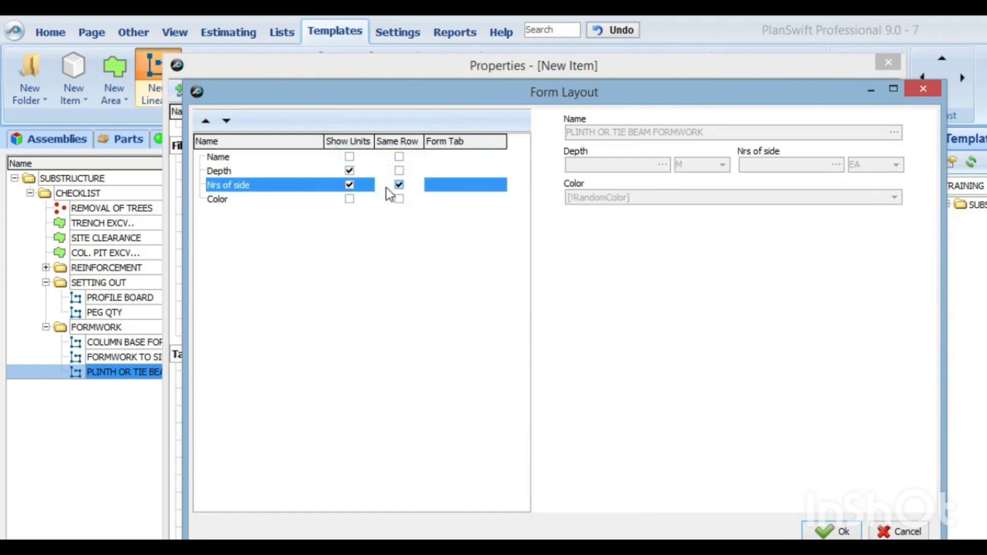
pyautogui.click(831, 531)
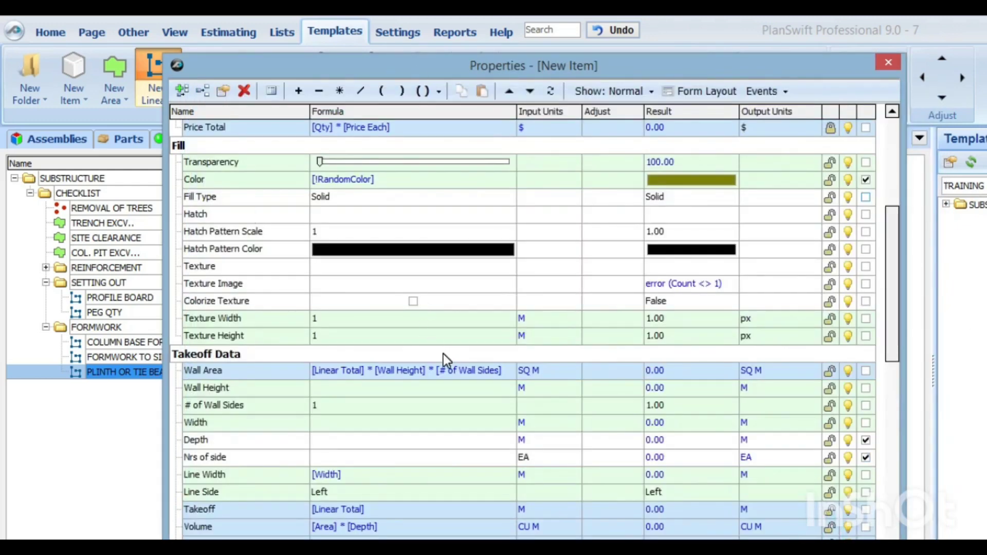
# Step: Check the item's simple form view with its Depth, Nrs of side and Color fields
pyautogui.scroll(-2, 441, 346)
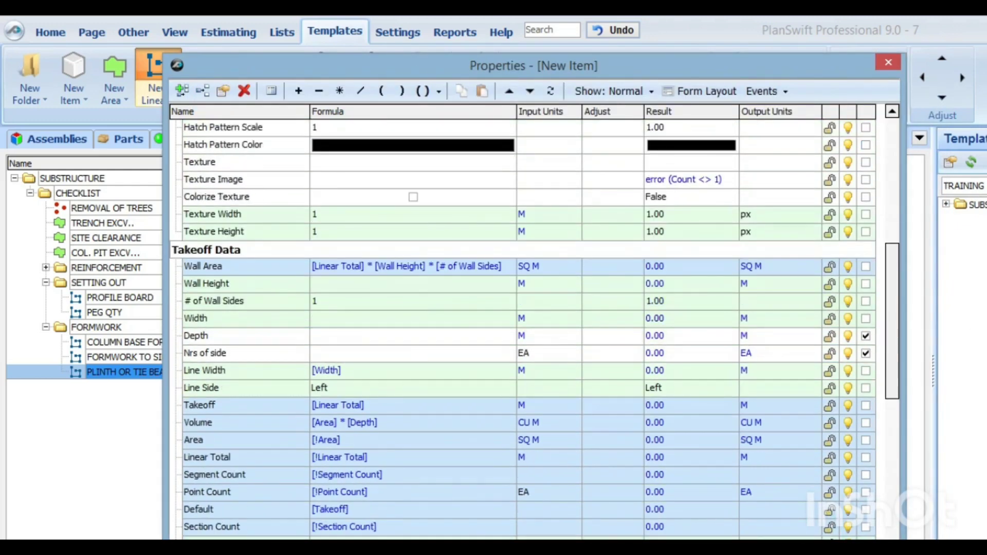
pyautogui.click(298, 554)
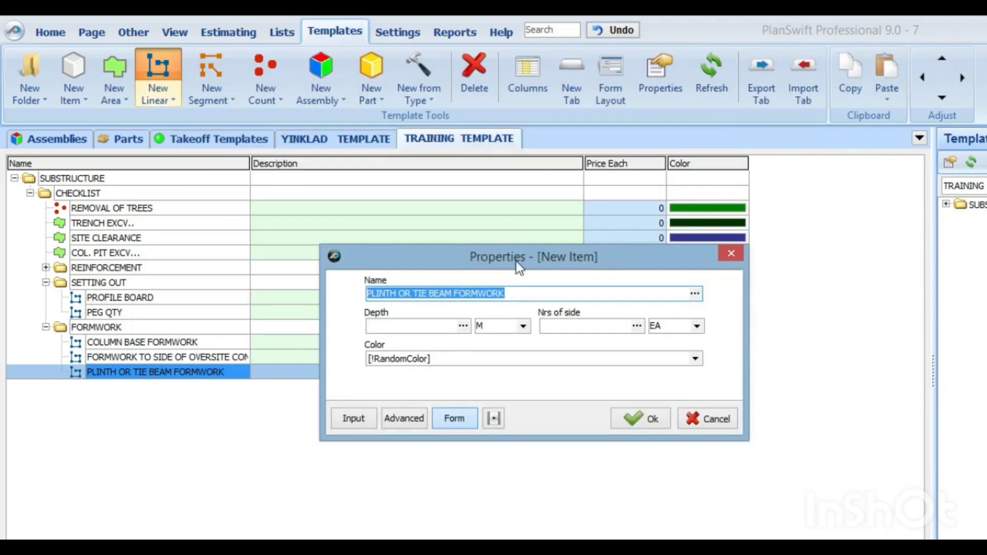
pyautogui.moveTo(495, 266); pyautogui.dragTo(445, 204)
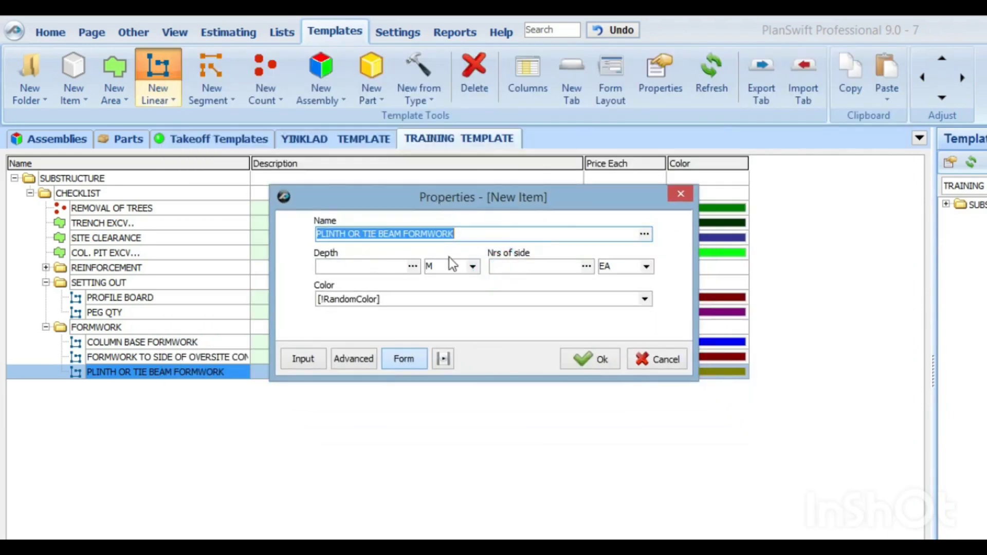
# Step: Open the inherited Takeoff formula in the item's advanced properties for editing, accepting that it is no longer inherited
pyautogui.click(360, 355)
pyautogui.scroll(-3, 201, 369)
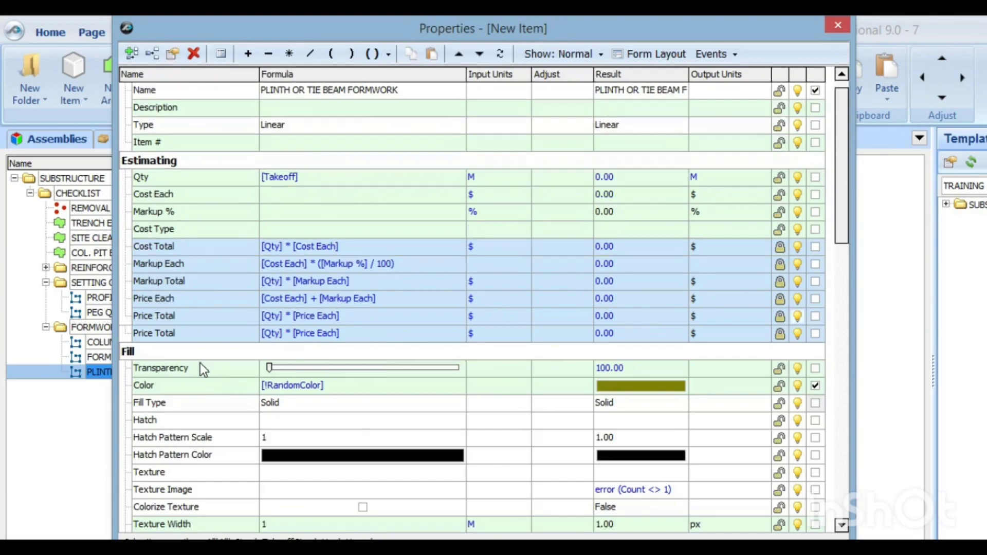
pyautogui.scroll(-5, 203, 369)
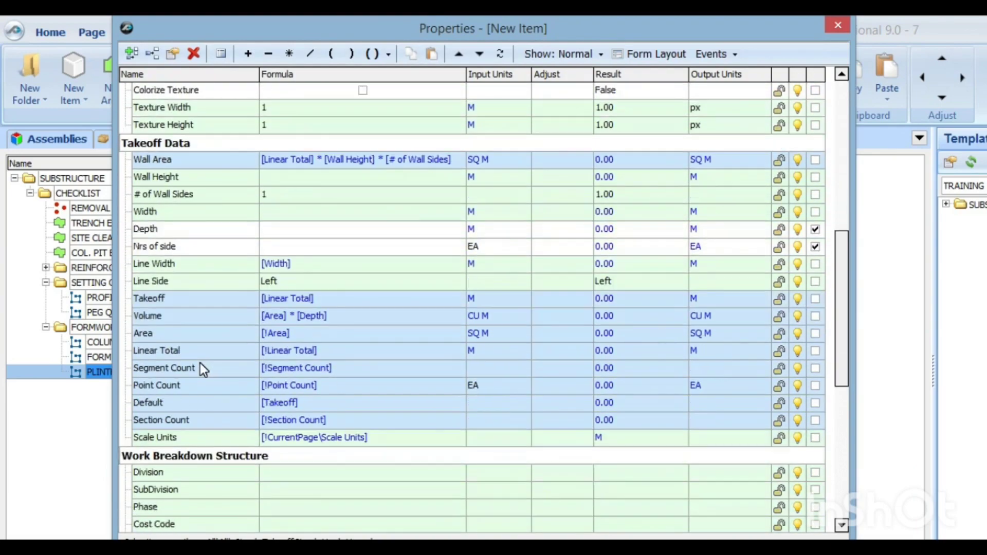
pyautogui.scroll(1, 199, 365)
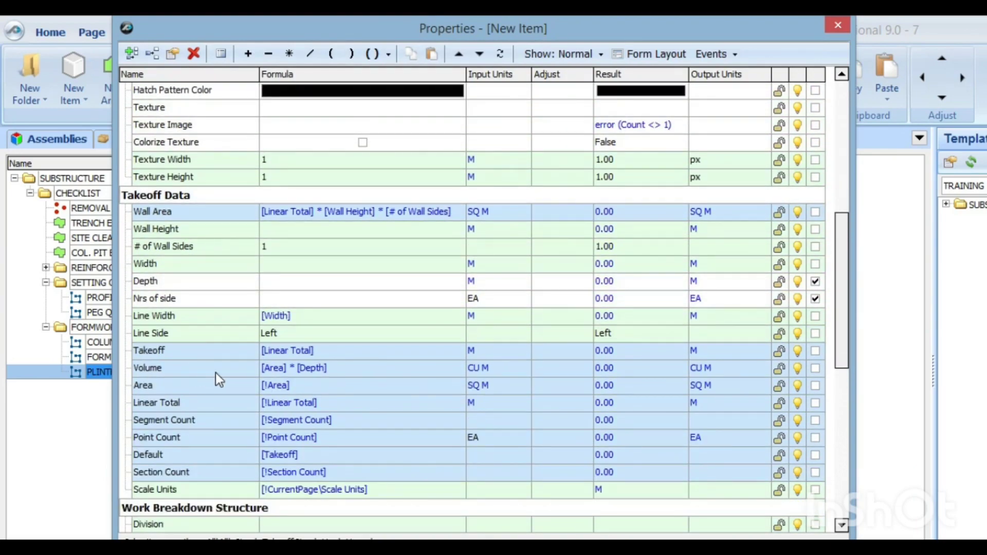
pyautogui.click(342, 355)
pyautogui.click(347, 354)
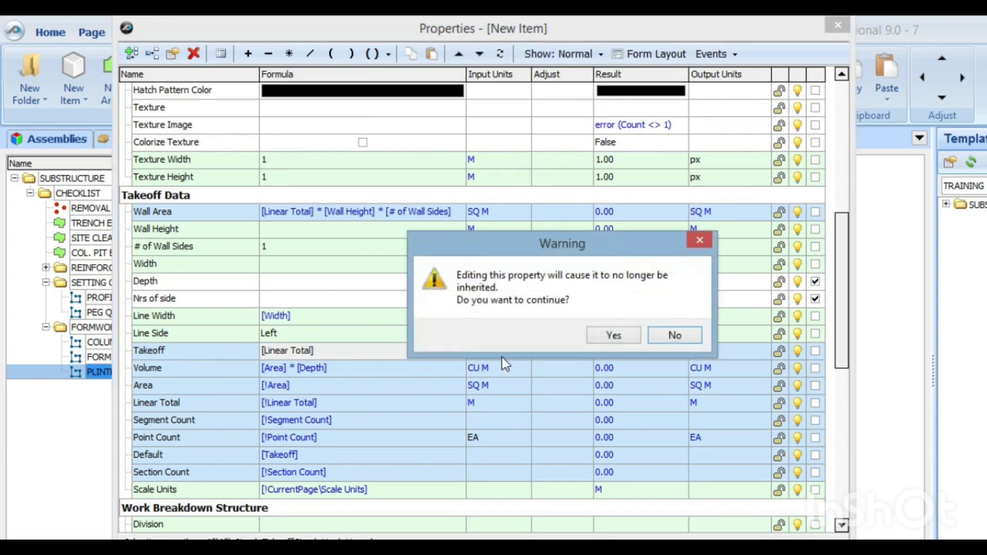
pyautogui.click(609, 335)
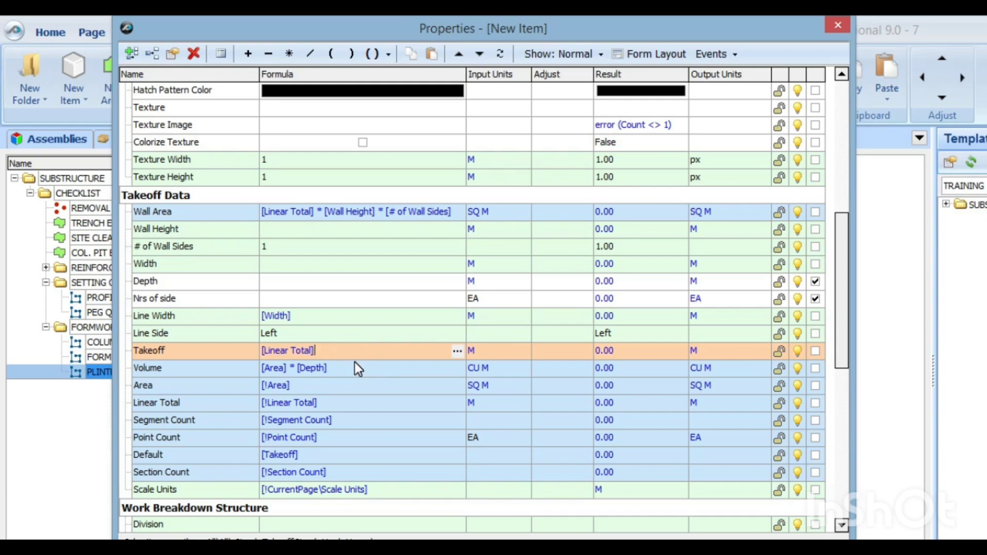
# Step: Set the Takeoff formula to [Linear Total] * [Depth] * [Nrs of side]
pyautogui.click(332, 351)
pyautogui.click(289, 54)
pyautogui.moveTo(150, 281); pyautogui.dragTo(347, 353)
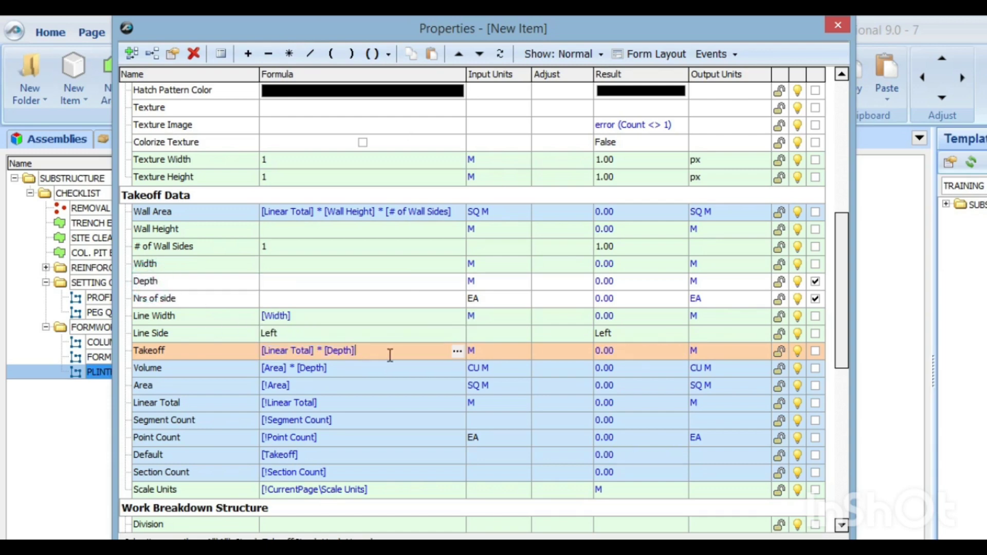
pyautogui.click(290, 53)
pyautogui.click(341, 335)
pyautogui.moveTo(341, 334); pyautogui.dragTo(397, 350)
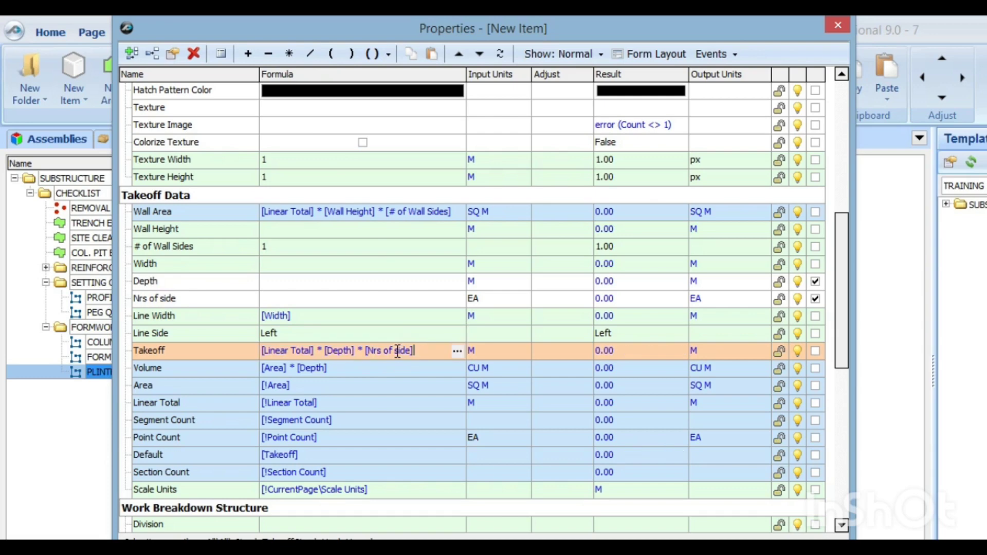
# Step: Set the default value of Nrs of side to 2 in the item's properties
pyautogui.click(289, 298)
pyautogui.click(298, 288)
pyautogui.write('2')
pyautogui.click(247, 552)
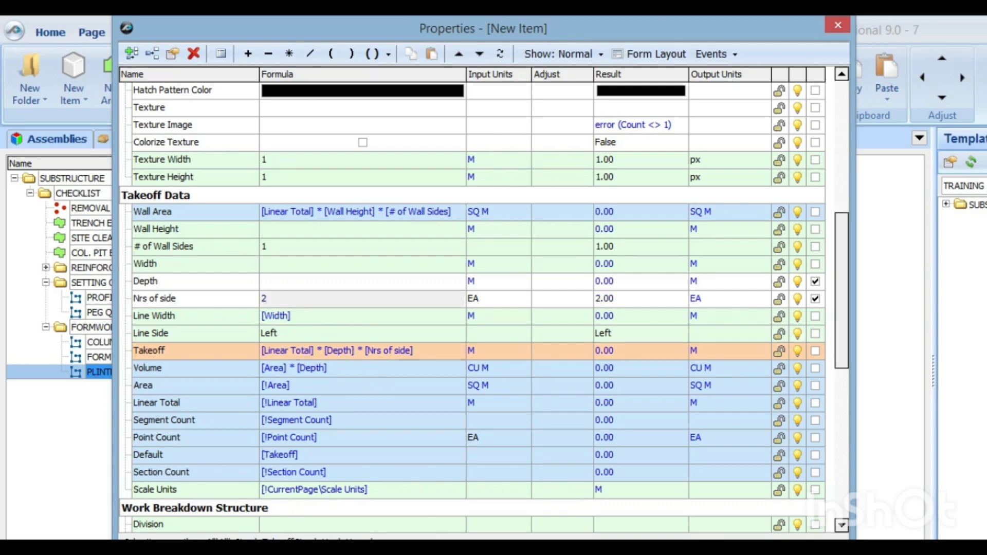
# Step: Set the default Depth to 0.3 M and save the plinth or tie beam formwork template item
pyautogui.click(369, 264)
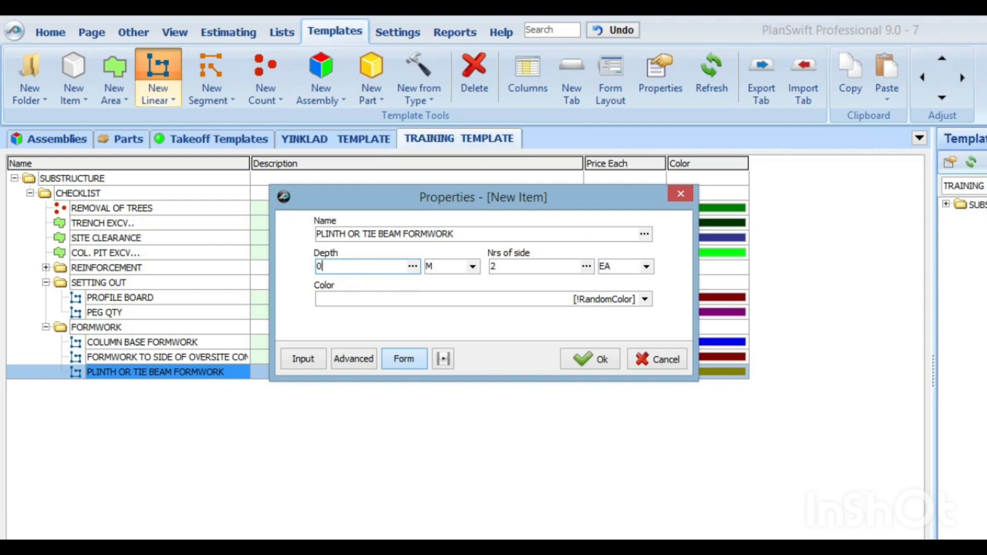
pyautogui.click(594, 361)
# Step: Return to the job drawing and examine the strip foundation and pad footing layout
pyautogui.click(58, 36)
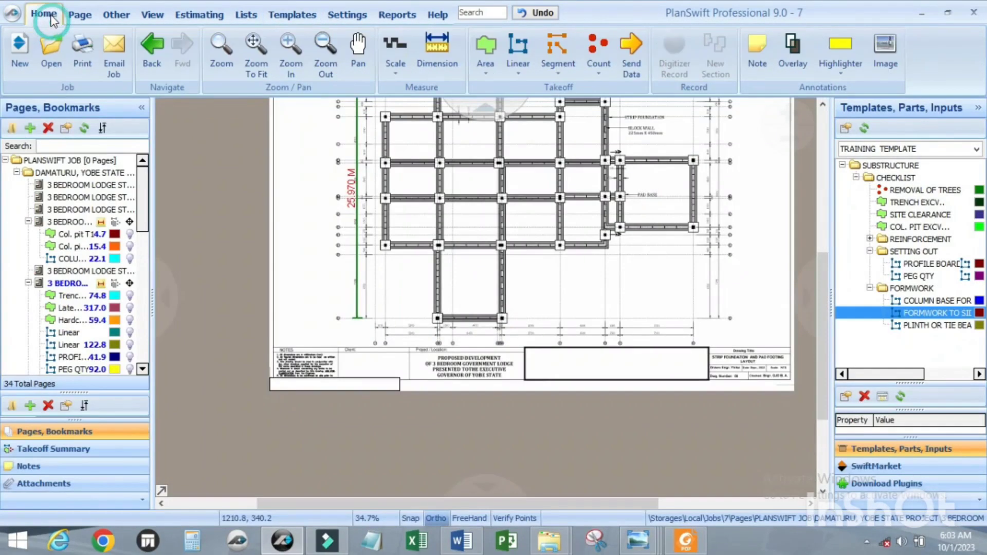
pyautogui.scroll(3, 381, 290)
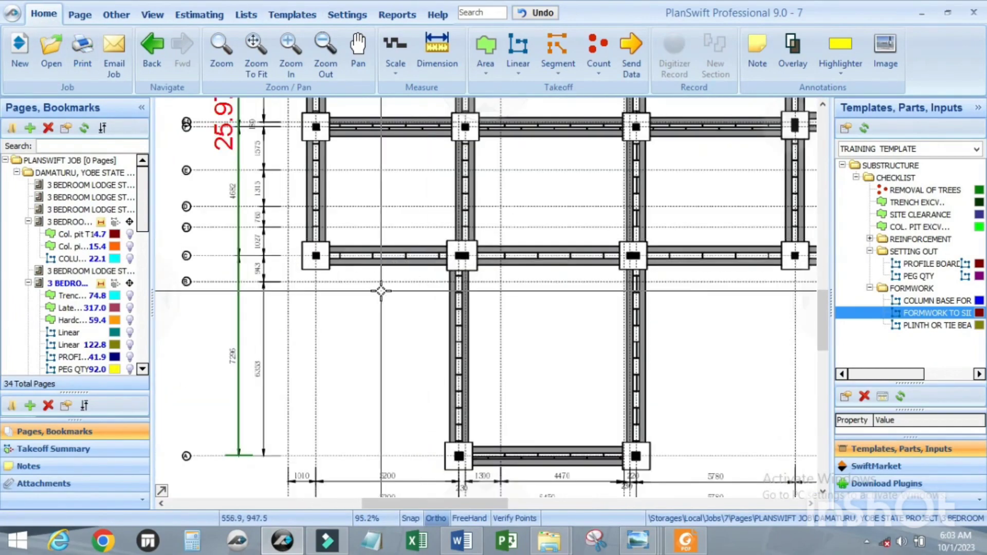
pyautogui.scroll(-3, 381, 291)
pyautogui.scroll(2, 386, 282)
pyautogui.scroll(-2, 388, 279)
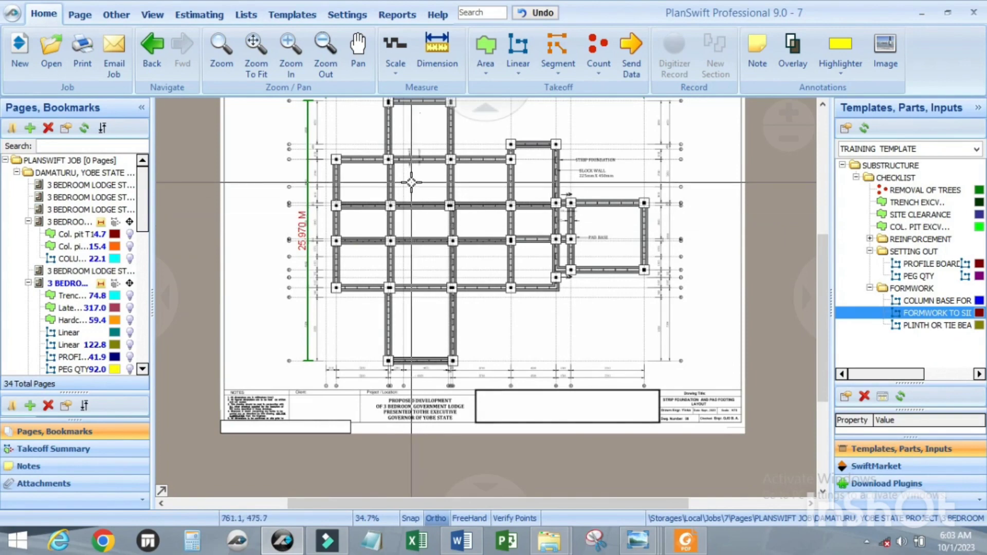
pyautogui.scroll(2, 412, 182)
pyautogui.scroll(-2, 405, 201)
pyautogui.scroll(2, 403, 177)
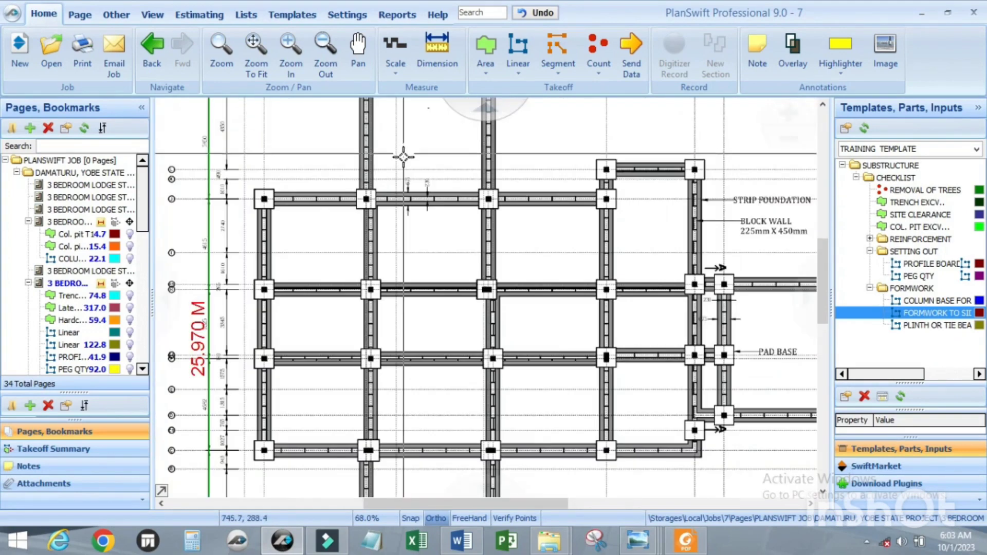
pyautogui.scroll(-2, 403, 156)
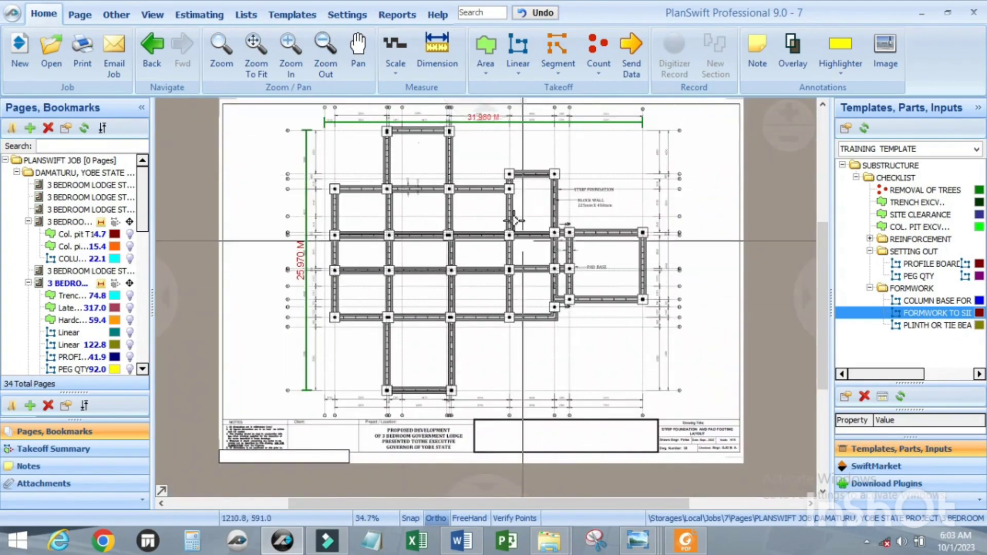
# Step: Show the existing takeoff for formwork to the side of oversite on the foundation plan, keeping PEG QTY hidden
pyautogui.click(130, 369)
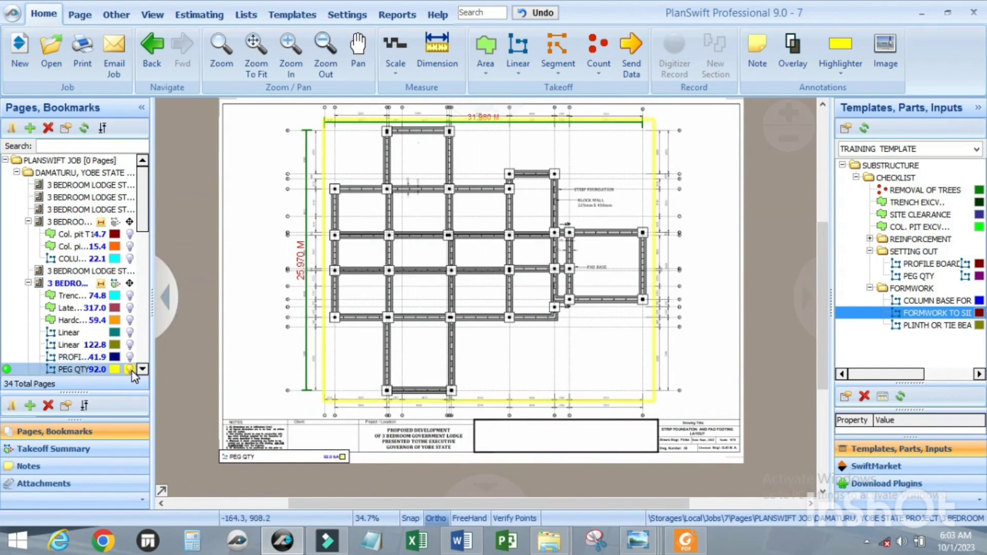
pyautogui.click(132, 370)
pyautogui.scroll(-3, 102, 345)
pyautogui.click(364, 302)
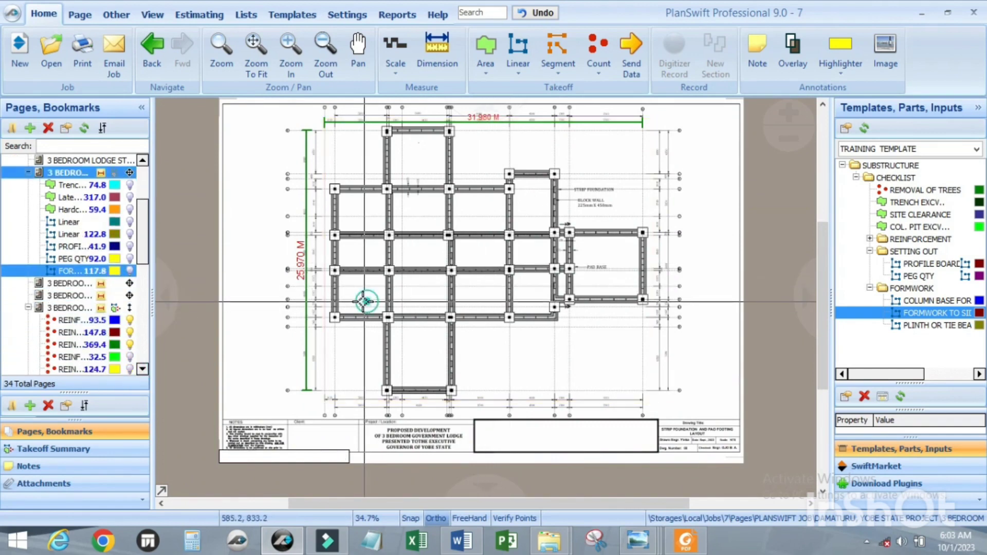
pyautogui.click(131, 272)
pyautogui.scroll(3, 428, 155)
pyautogui.scroll(-3, 407, 212)
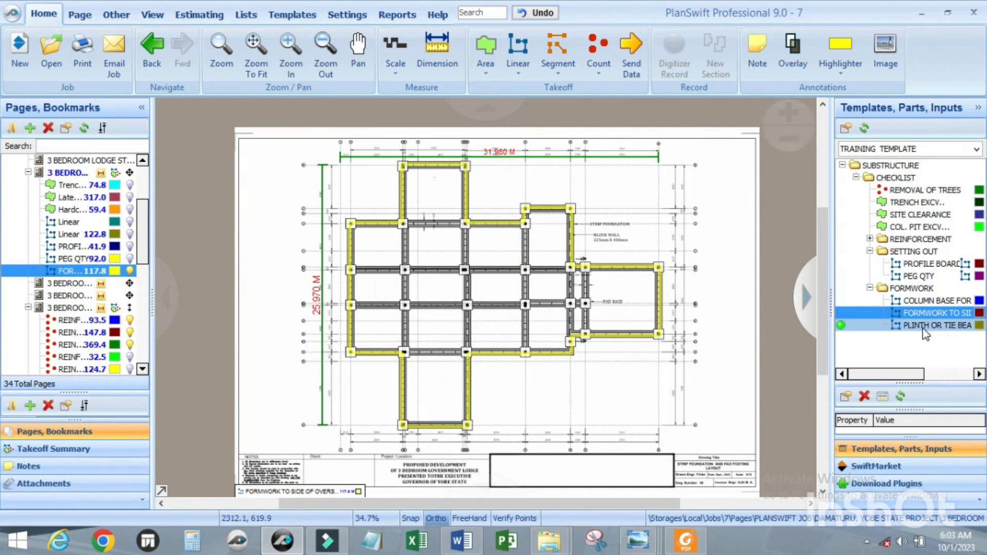
# Step: Start a takeoff from the PLINTH OR TIE BEAM FORMWORK template with Depth 0.3 M and 2 sides
pyautogui.doubleClick(841, 326)
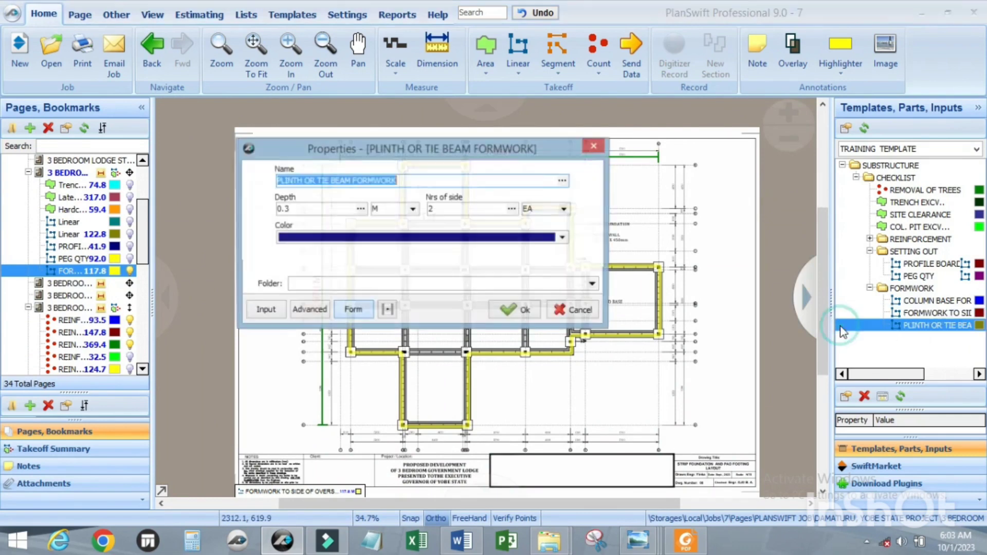
pyautogui.click(301, 208)
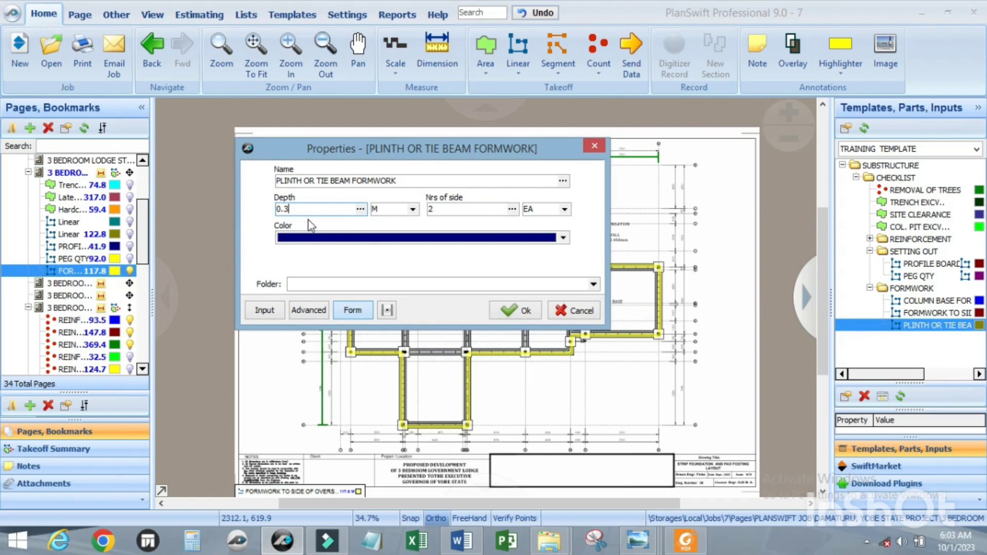
pyautogui.click(512, 312)
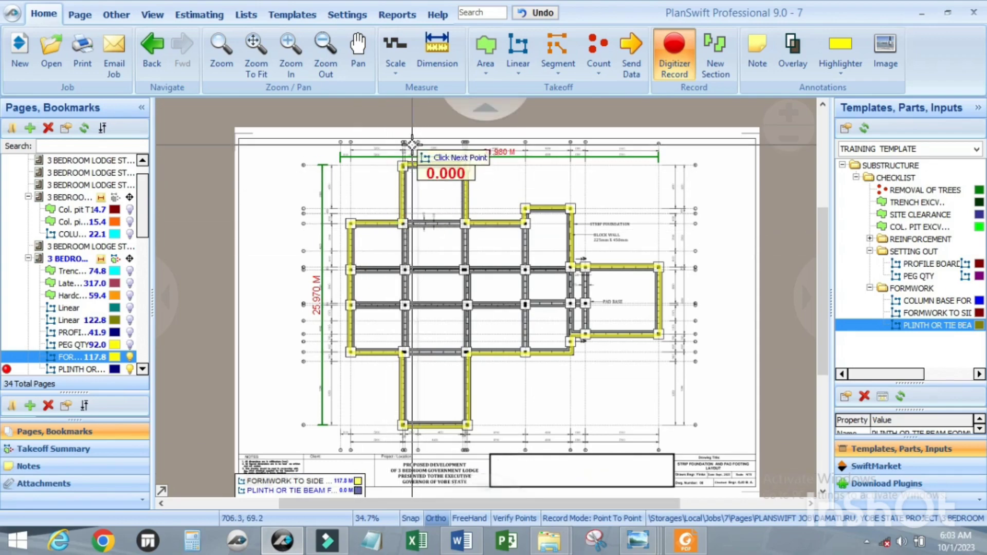
# Step: Trace the plinth beam from the upper wing's outer left corner, about 6.5 m across and about 5.9 m down to the inner column
pyautogui.scroll(5, 406, 154)
pyautogui.scroll(2, 387, 175)
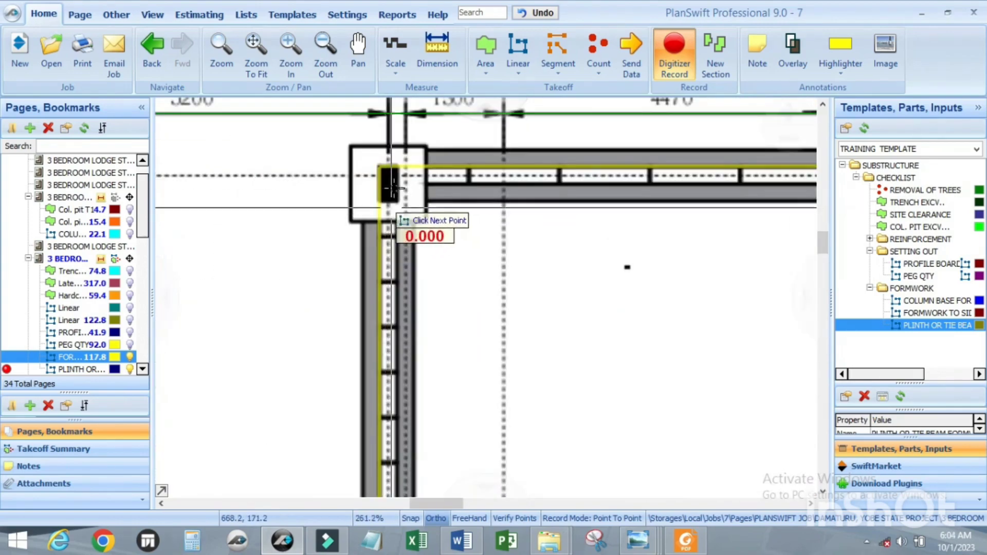
pyautogui.click(378, 165)
pyautogui.scroll(-4, 414, 177)
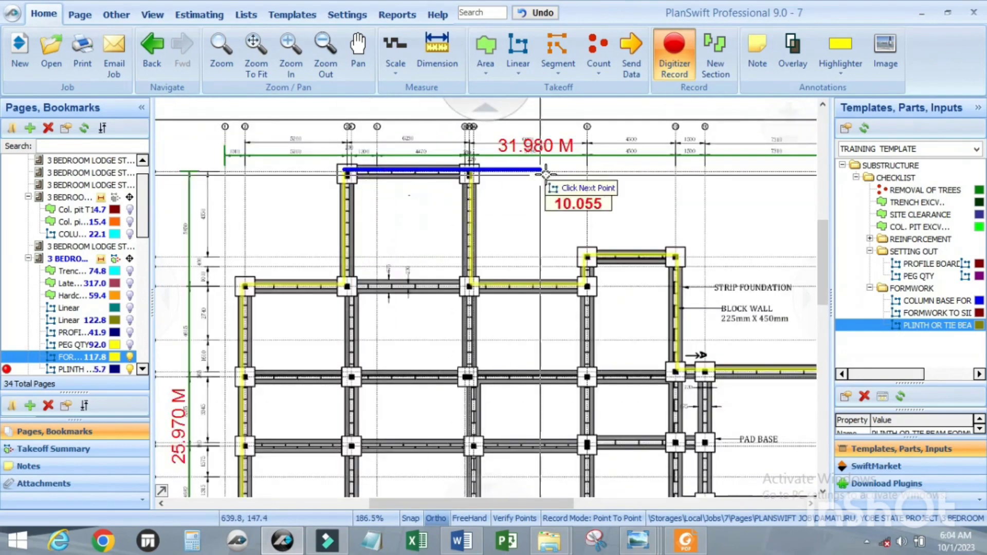
pyautogui.scroll(5, 432, 185)
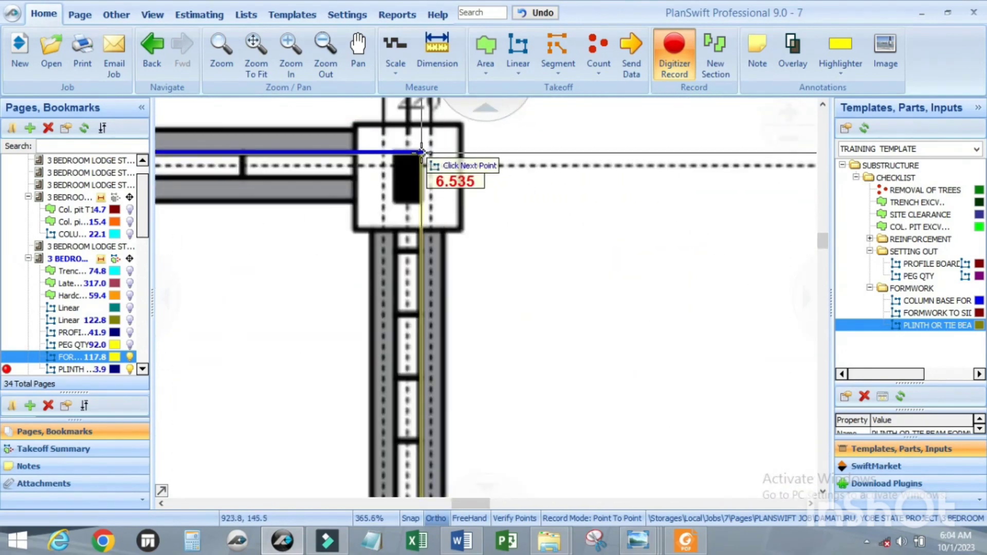
pyautogui.click(423, 152)
pyautogui.scroll(-3, 422, 154)
pyautogui.scroll(3, 422, 379)
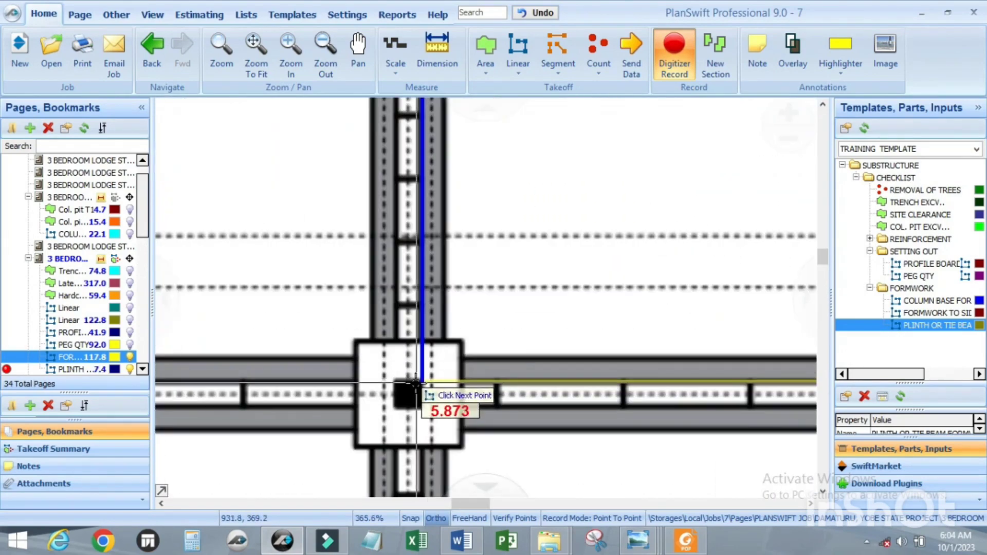
pyautogui.click(421, 381)
# Step: Continue the trace about 5.8 m along the wall, 1.5 m up and 4.8 m across the small upper projection
pyautogui.scroll(-4, 353, 342)
pyautogui.scroll(3, 502, 345)
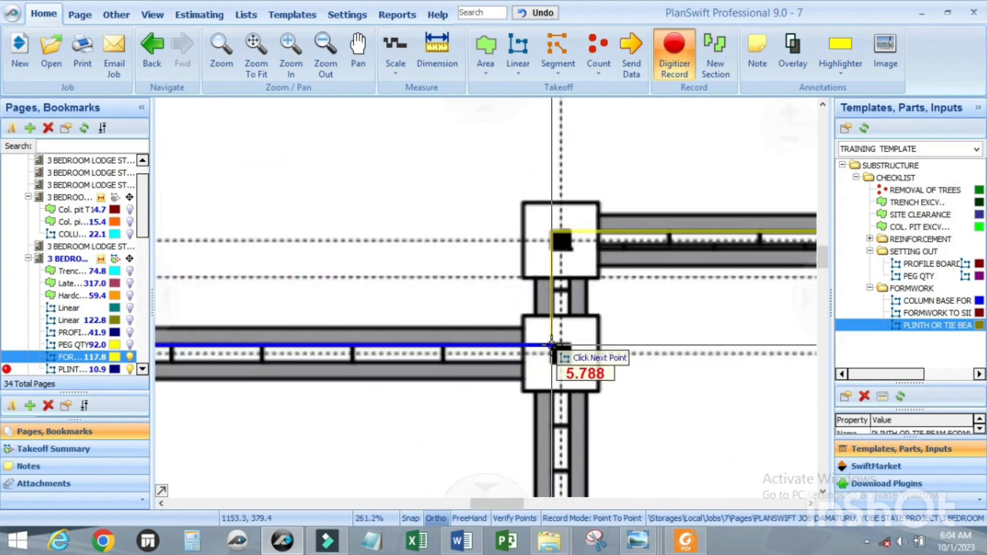
pyautogui.click(553, 346)
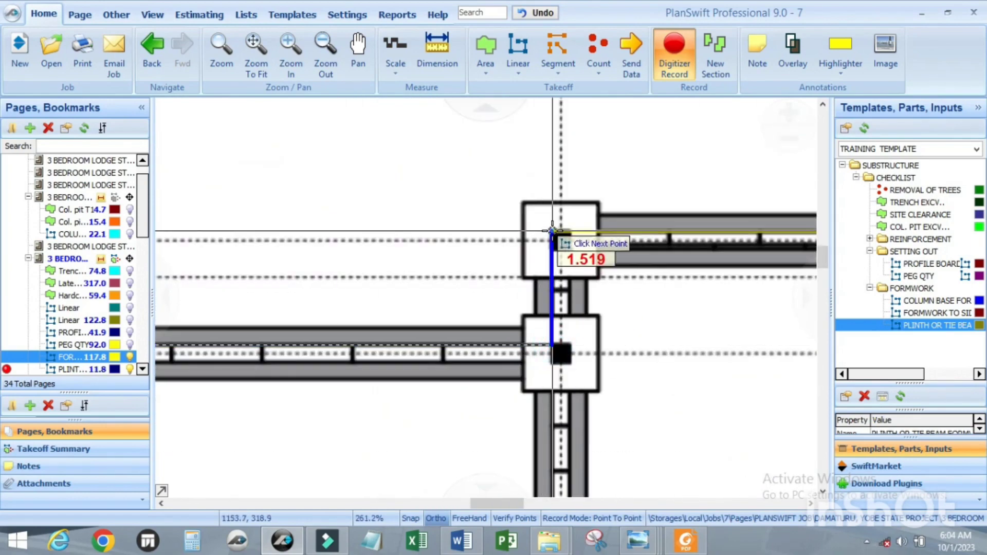
pyautogui.click(555, 229)
pyautogui.scroll(-3, 555, 230)
pyautogui.scroll(2, 481, 233)
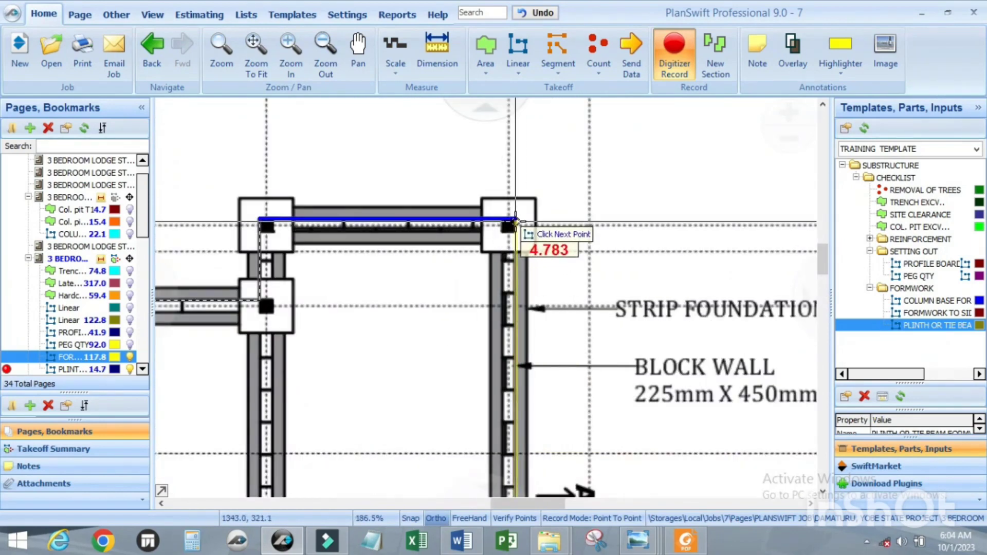
pyautogui.click(502, 228)
# Step: Continue the trace about 5.9 m down the projection's outer wall and about 8.9 m across to the right wing's upper corner
pyautogui.scroll(-2, 502, 229)
pyautogui.scroll(2, 488, 341)
pyautogui.scroll(1, 499, 319)
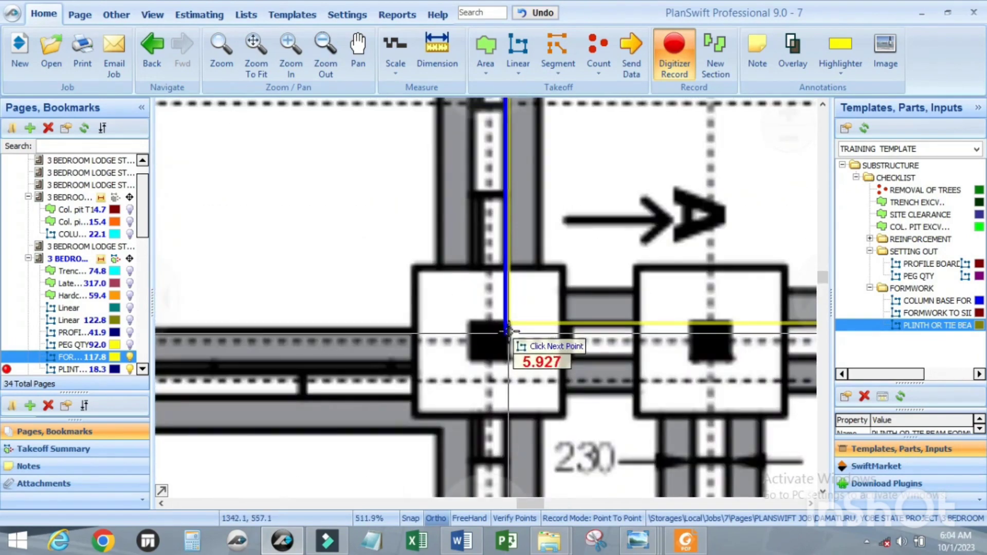
pyautogui.click(501, 319)
pyautogui.scroll(-2, 501, 319)
pyautogui.scroll(-2, 558, 315)
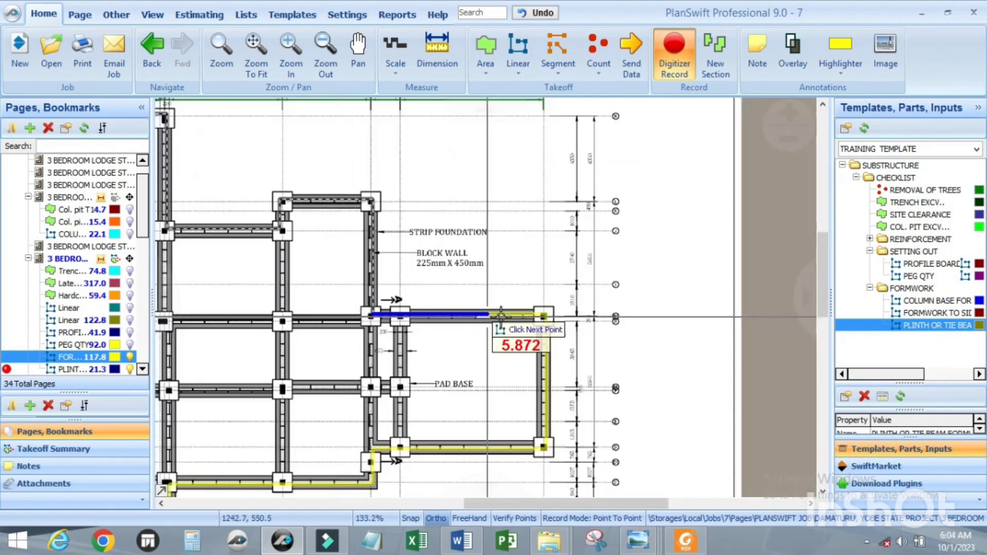
pyautogui.scroll(2, 565, 321)
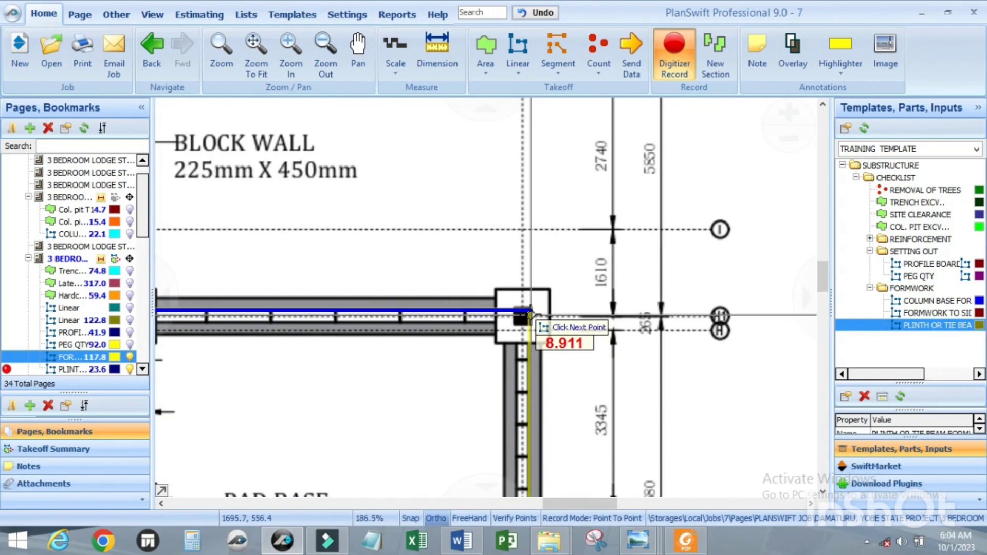
pyautogui.click(530, 315)
# Step: Trace about 7 m down the right wing, around the lower perimeter and about 13 m up the building's left side
pyautogui.scroll(-2, 436, 486)
pyautogui.scroll(2, 529, 411)
pyautogui.scroll(2, 529, 411)
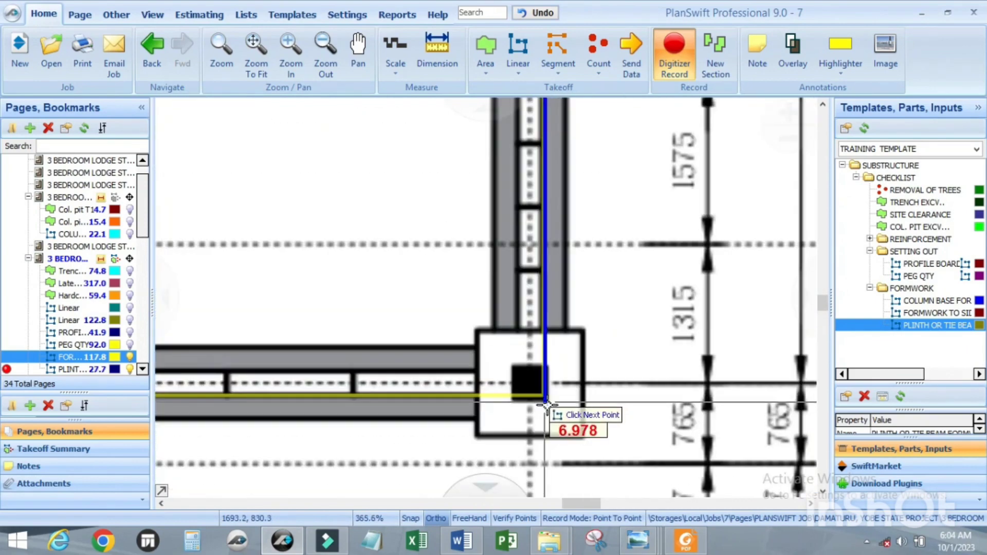
pyautogui.click(527, 388)
pyautogui.scroll(-3, 526, 388)
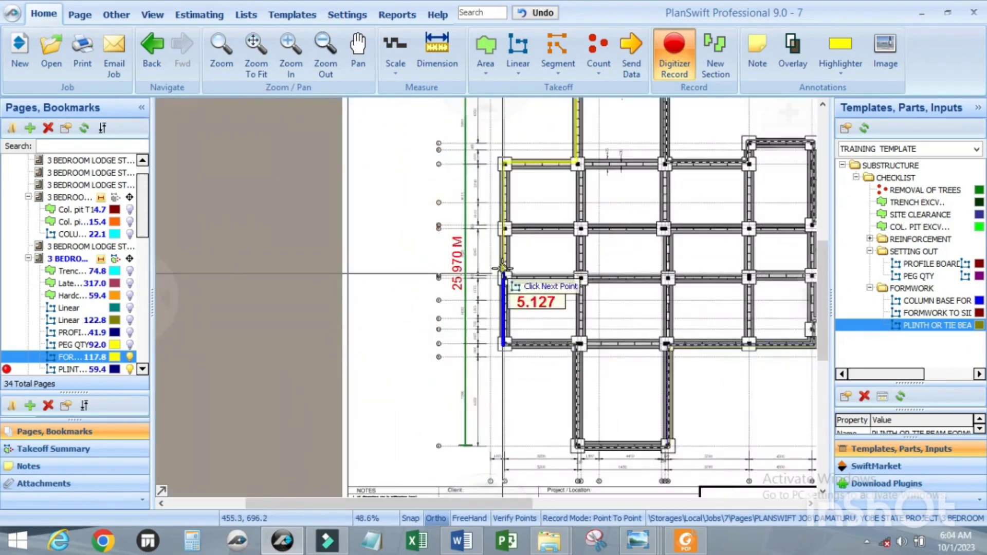
pyautogui.scroll(8, 503, 281)
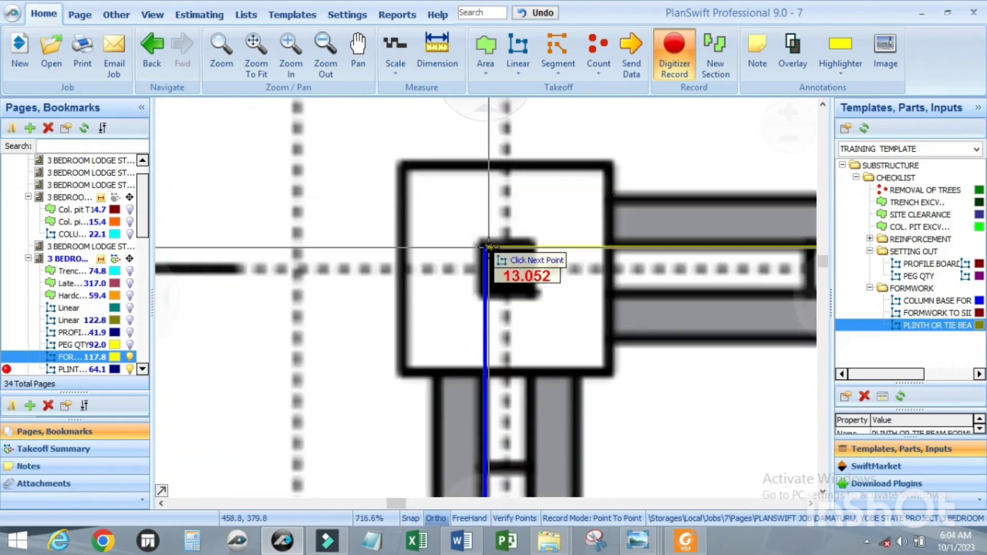
pyautogui.click(486, 245)
# Step: Close the perimeter trace with about 5.2 m across and 5.8 m up to the starting corner of the upper wing
pyautogui.scroll(-3, 334, 256)
pyautogui.scroll(-2, 579, 253)
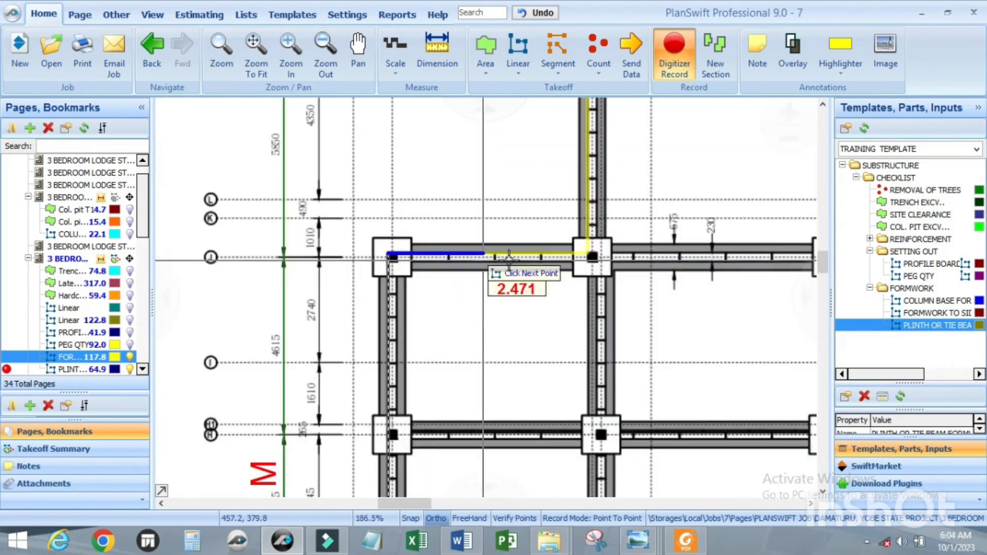
pyautogui.scroll(5, 590, 257)
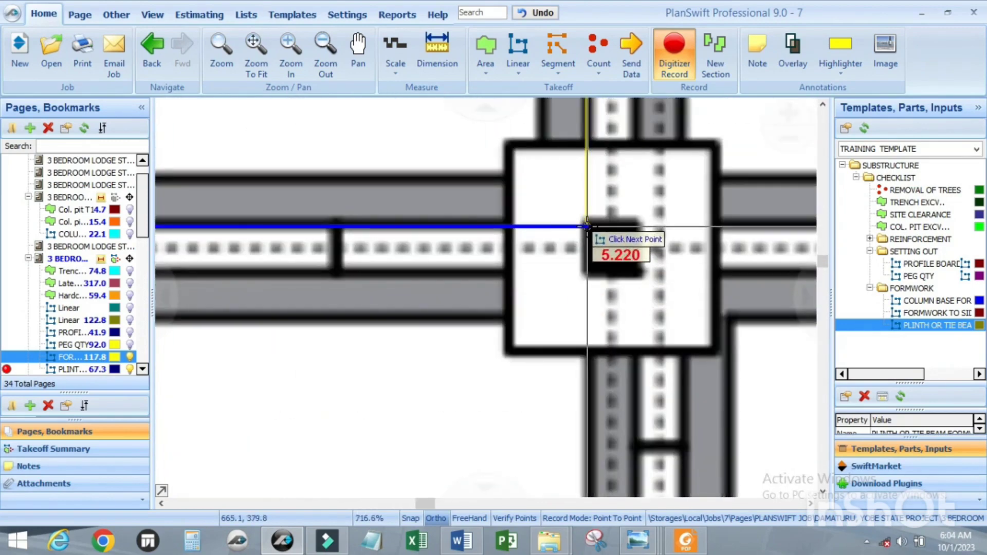
pyautogui.click(586, 226)
pyautogui.scroll(-4, 463, 275)
pyautogui.scroll(4, 489, 221)
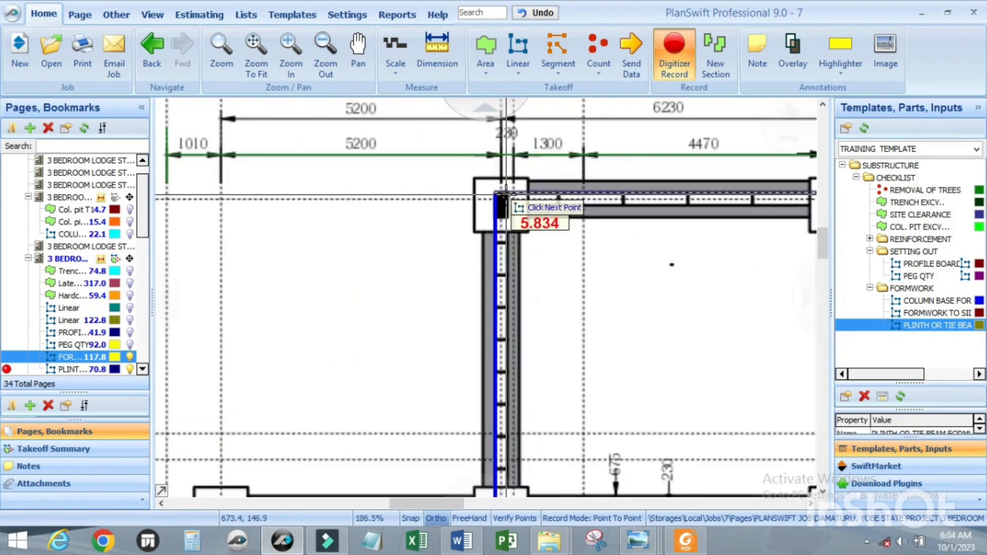
pyautogui.doubleClick(463, 187)
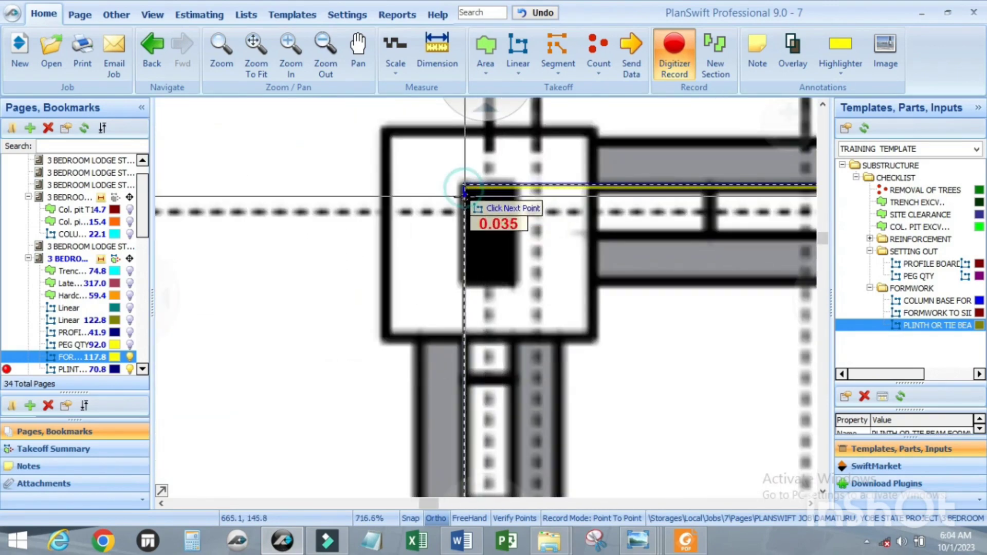
# Step: Check the completed perimeter trace and the plinth or tie beam formwork entry in the drawing legend
pyautogui.scroll(-4, 418, 267)
pyautogui.scroll(-2, 335, 187)
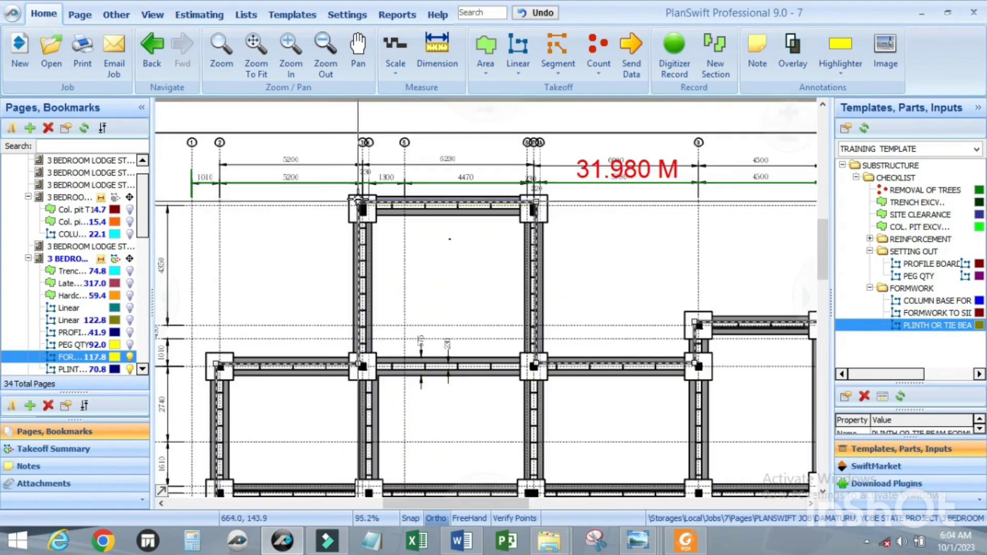
pyautogui.scroll(-3, 424, 204)
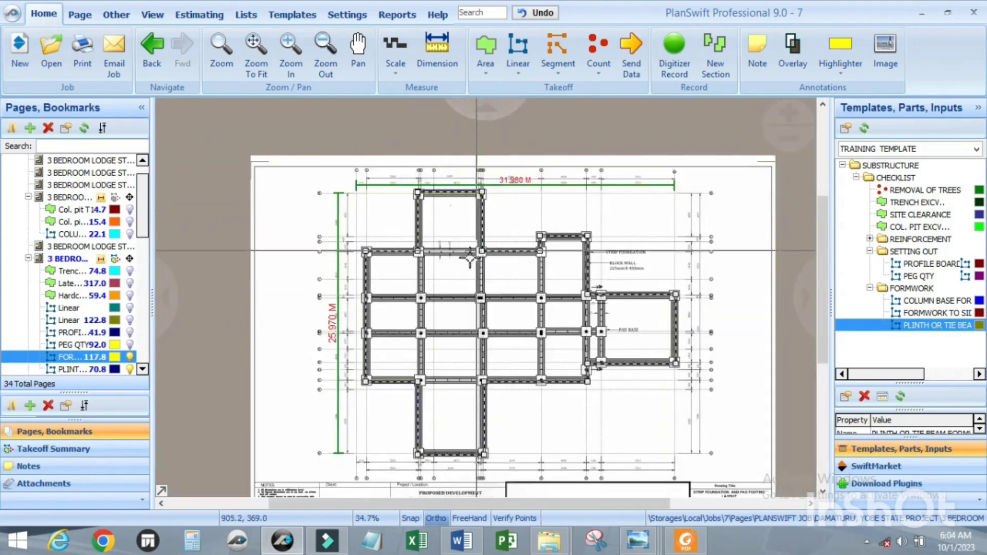
pyautogui.scroll(5, 483, 249)
pyautogui.scroll(-3, 482, 248)
pyautogui.scroll(5, 564, 362)
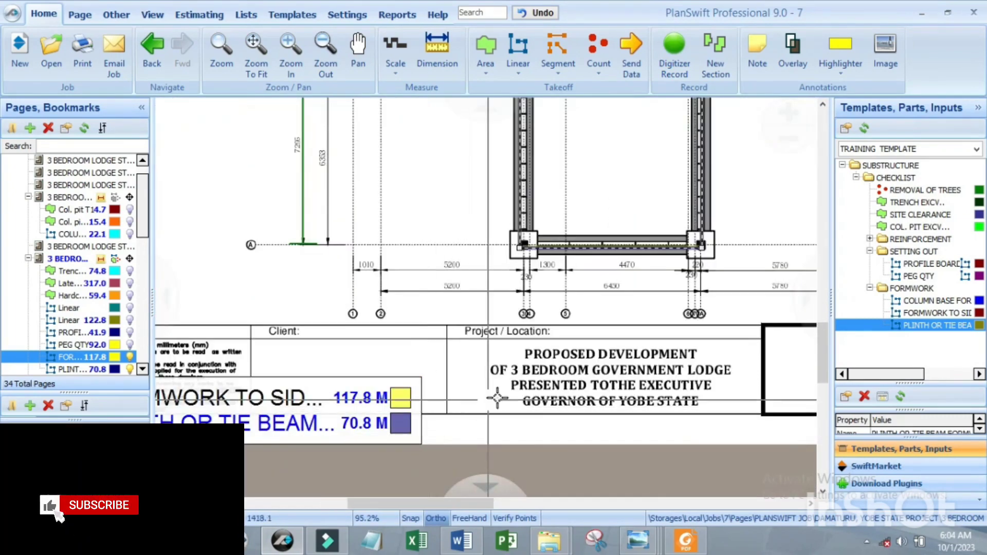
# Step: Widen the drawing legend so that more of the formwork item names fits beside their quantities
pyautogui.scroll(-3, 453, 386)
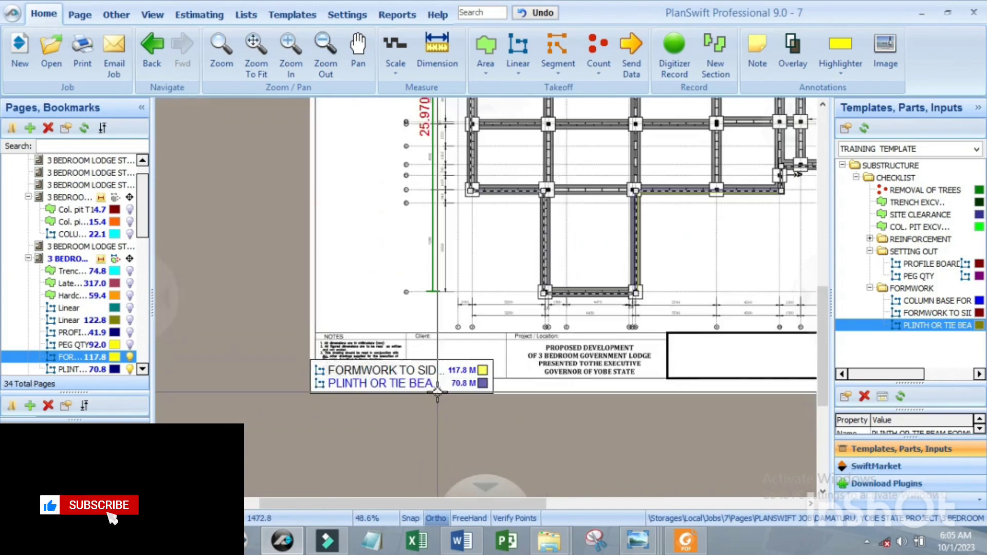
pyautogui.scroll(4, 462, 386)
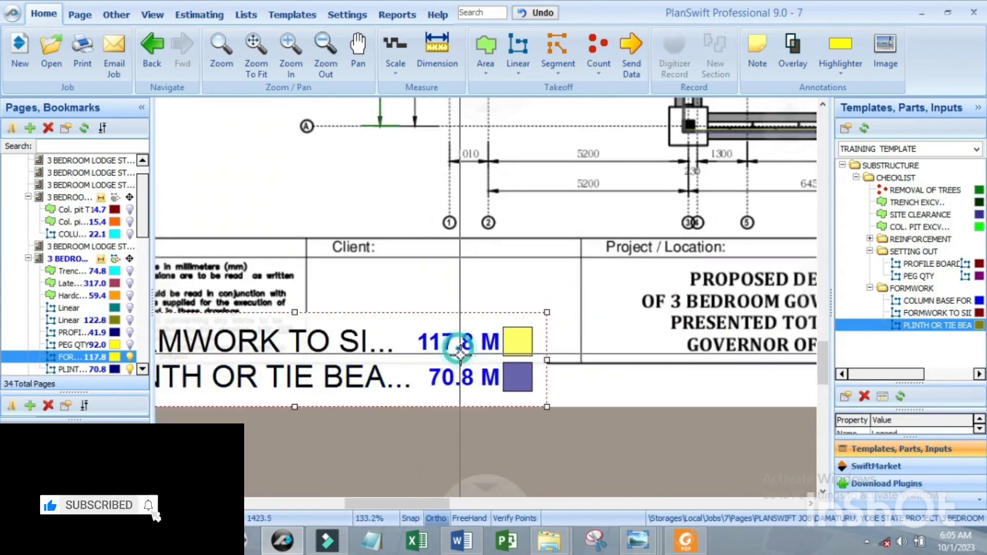
pyautogui.click(548, 357)
pyautogui.moveTo(549, 357); pyautogui.dragTo(626, 359)
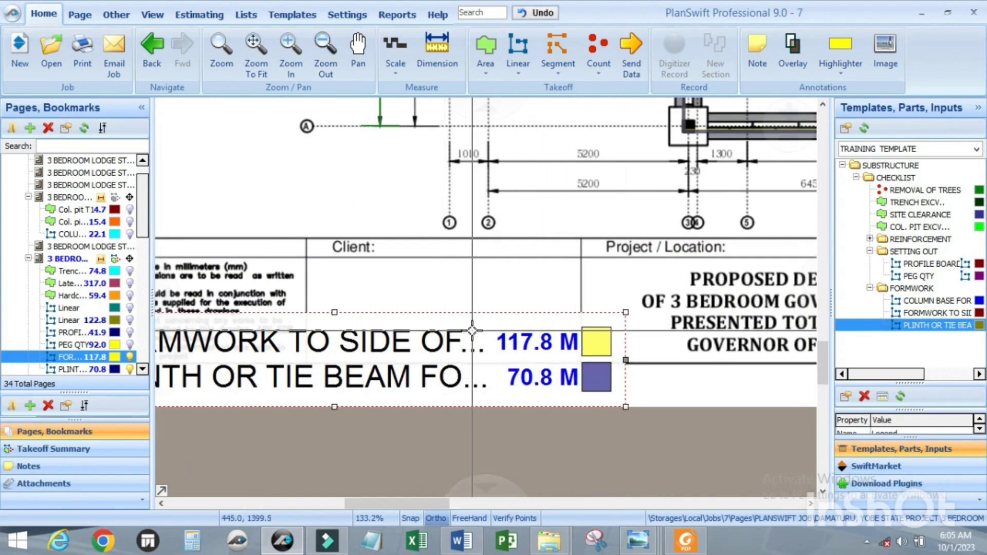
pyautogui.scroll(-2, 471, 343)
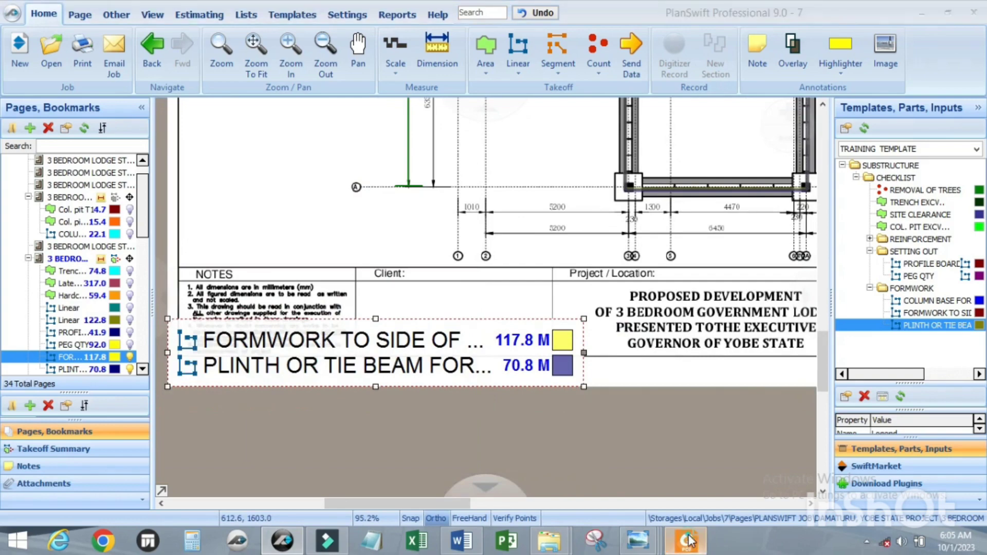
# Step: Check the formwork rules in Foxit PDF Reader, and in PlanSwift set the measured plinth or tie beam formwork's Takeoff input units to SQ M
pyautogui.click(687, 540)
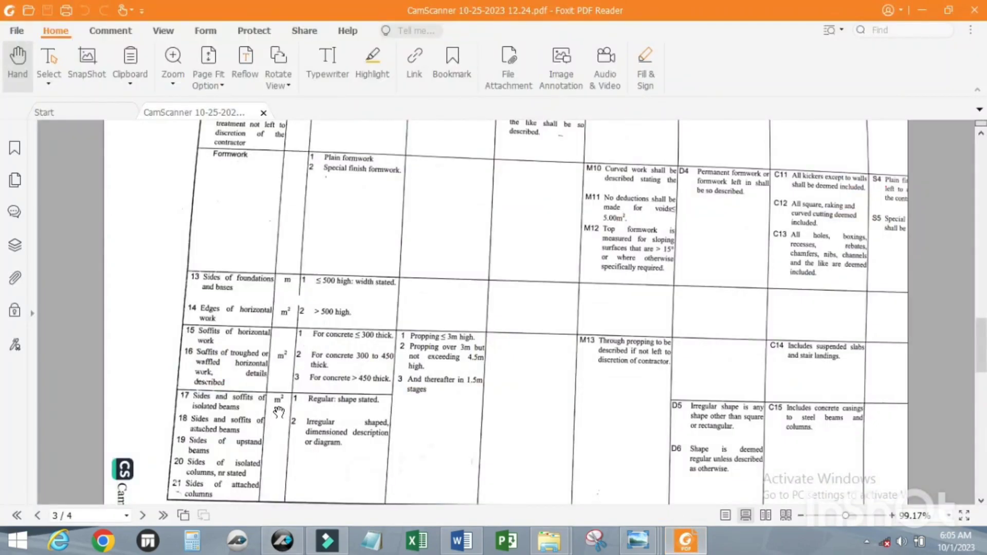
pyautogui.click(923, 10)
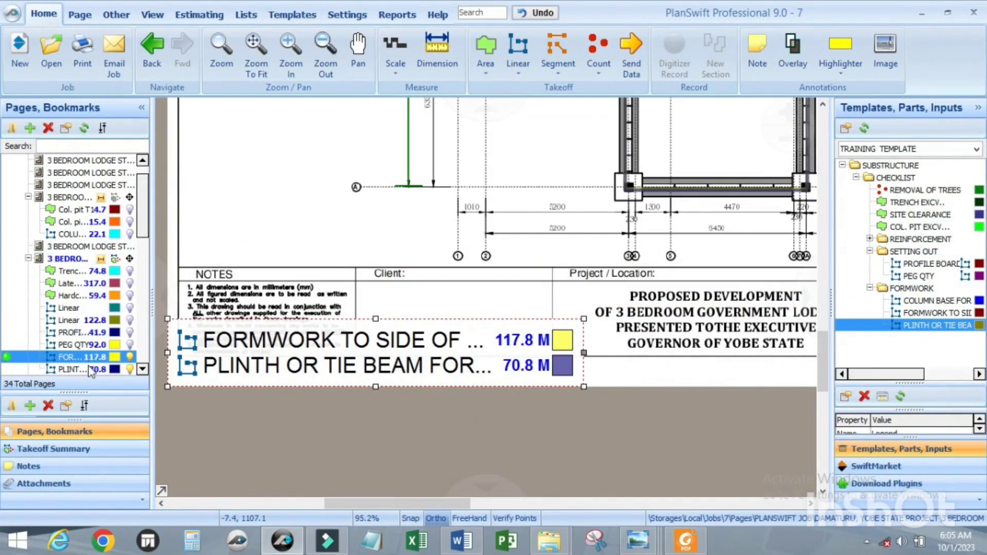
pyautogui.click(89, 369)
pyautogui.doubleClick(89, 370)
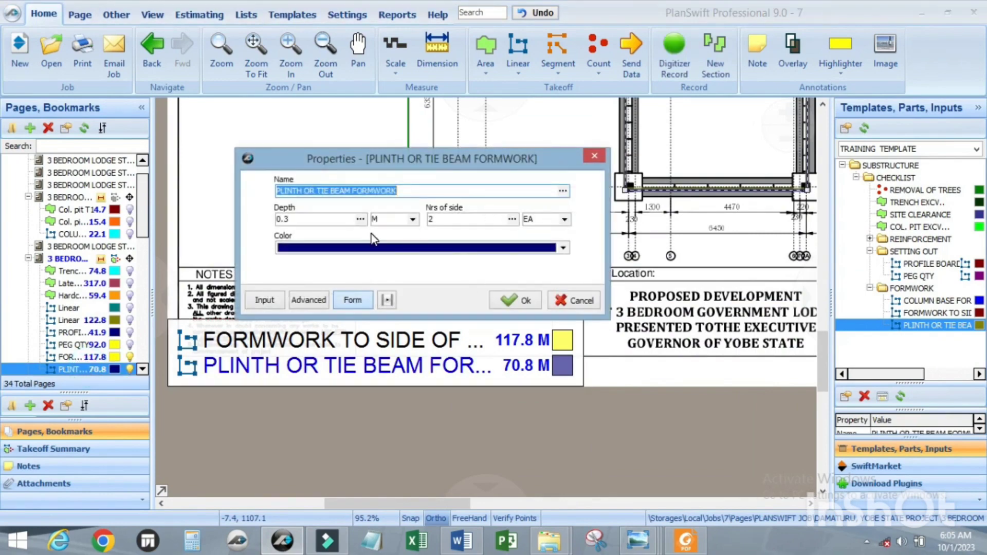
pyautogui.click(298, 302)
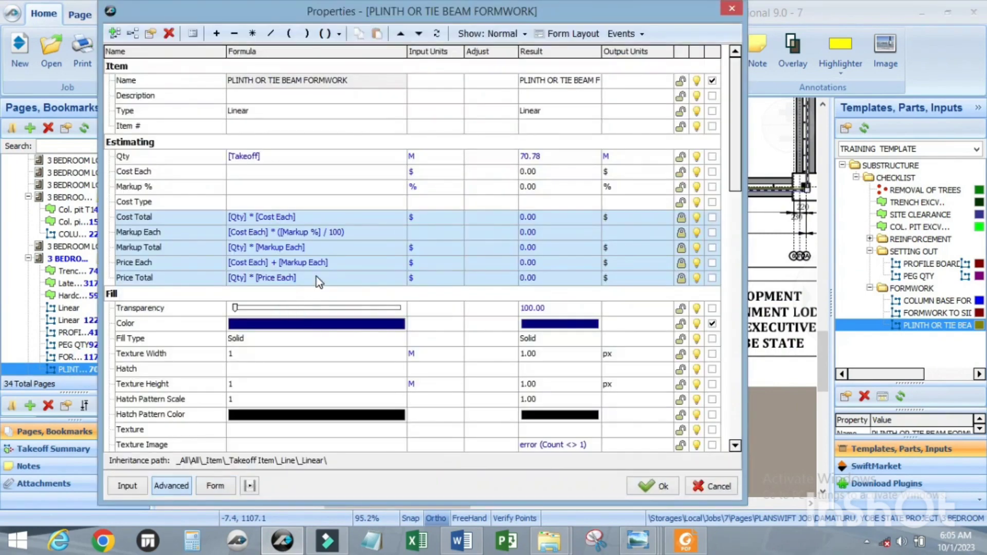
pyautogui.scroll(-8, 318, 282)
pyautogui.scroll(-1, 318, 282)
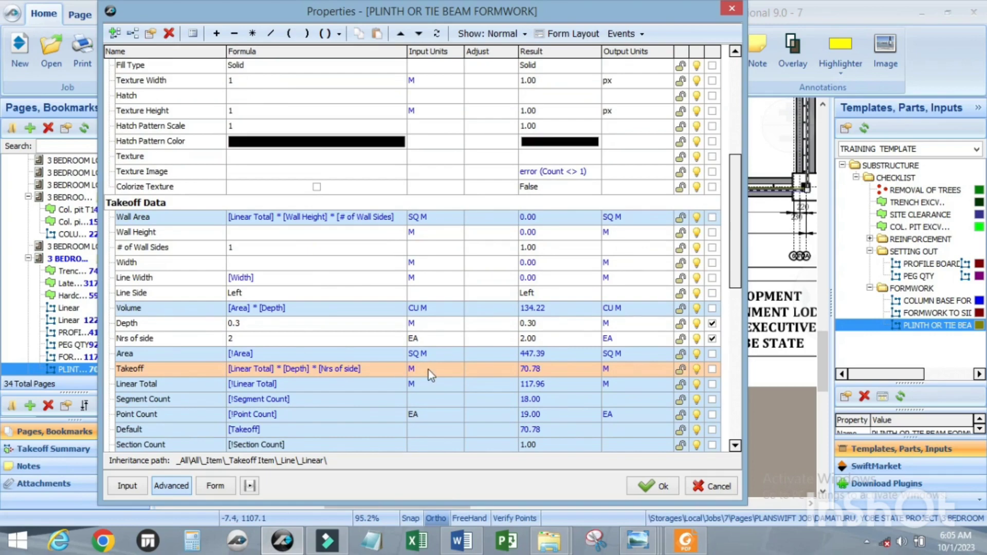
pyautogui.click(456, 369)
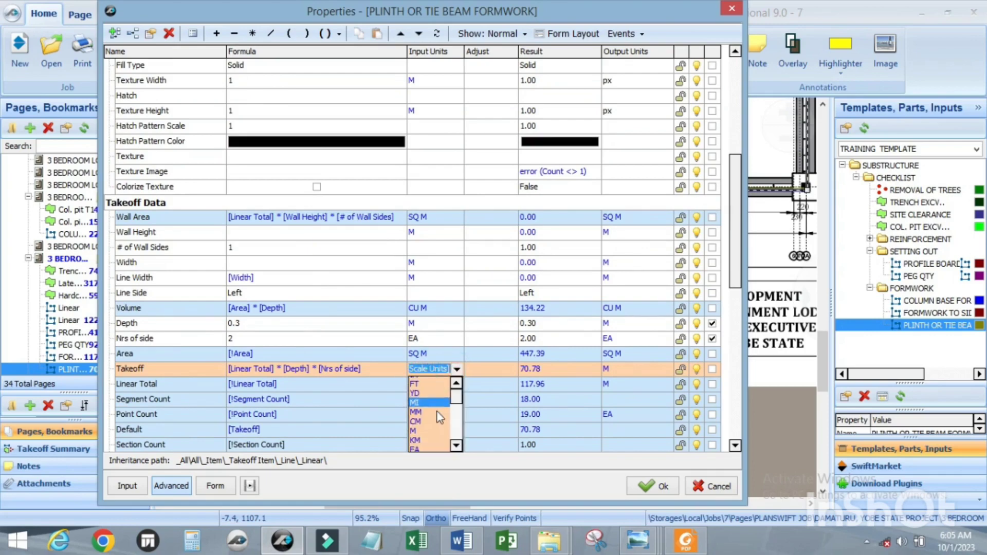
pyautogui.scroll(-2, 430, 411)
pyautogui.click(427, 439)
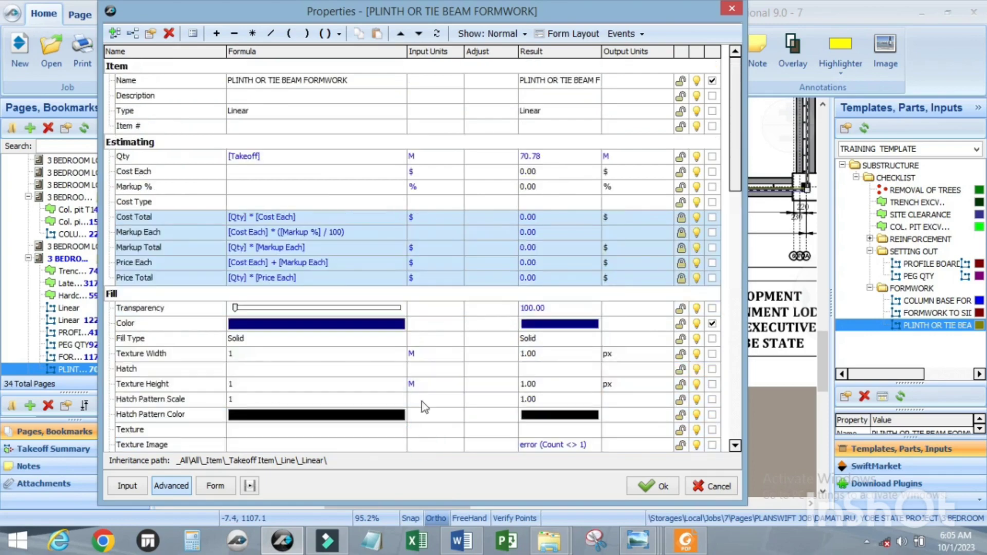
# Step: Review the plinth or tie beam formwork's Takeoff formula and units, return to its form view and save the properties
pyautogui.scroll(-9, 423, 406)
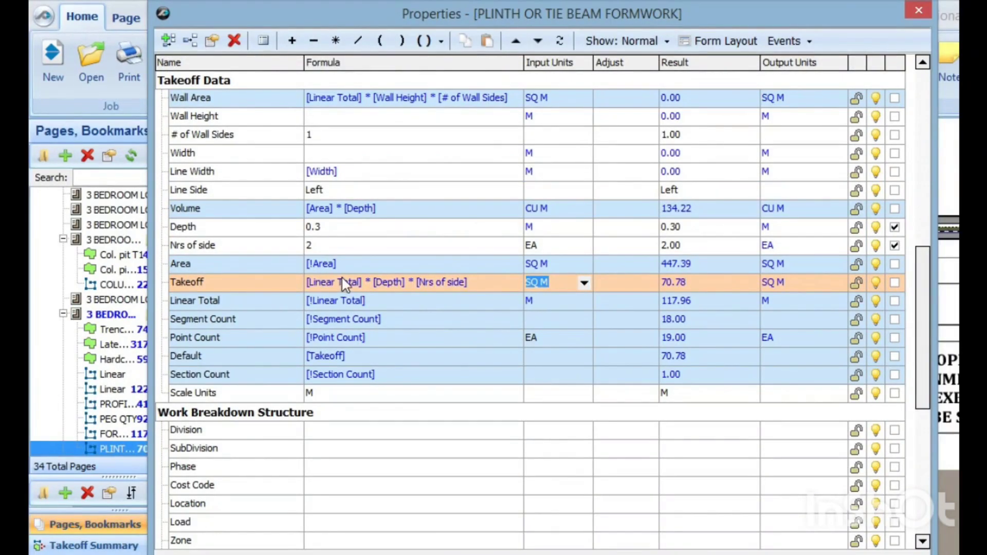
pyautogui.scroll(-1, 363, 285)
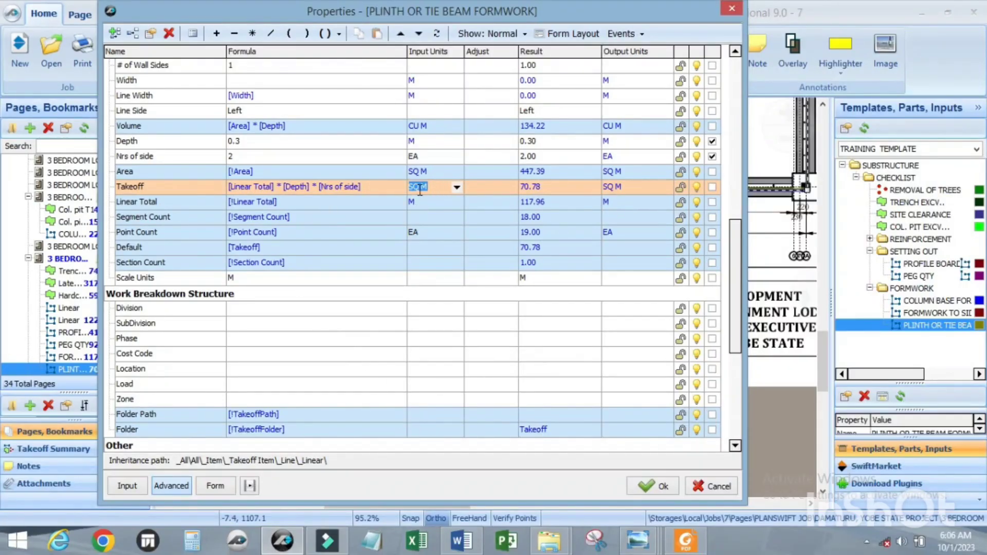
pyautogui.click(214, 486)
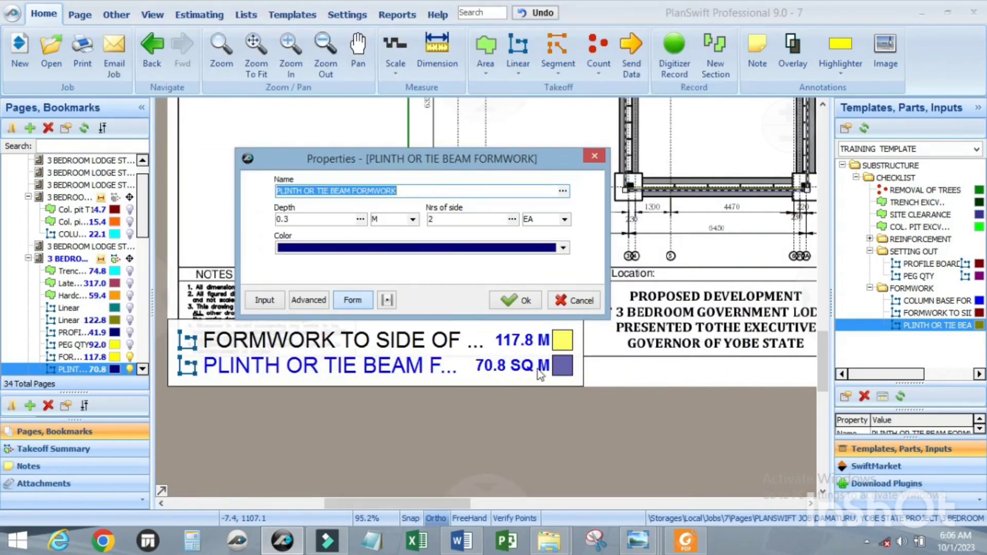
pyautogui.click(507, 299)
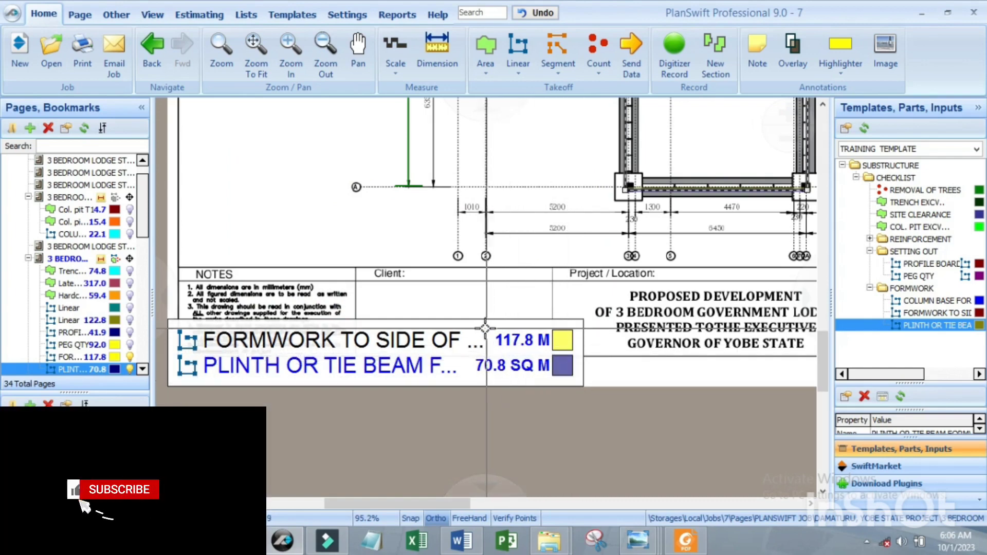
# Step: Check the unit of the plinth or tie beam formwork entry in the drawing legend
pyautogui.scroll(-5, 516, 354)
pyautogui.scroll(2, 528, 322)
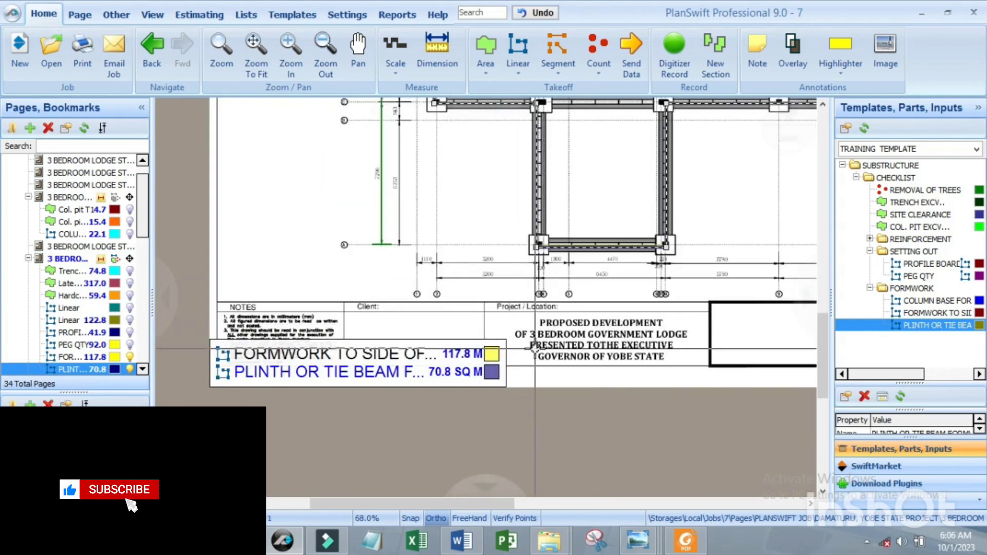
pyautogui.scroll(-2, 430, 370)
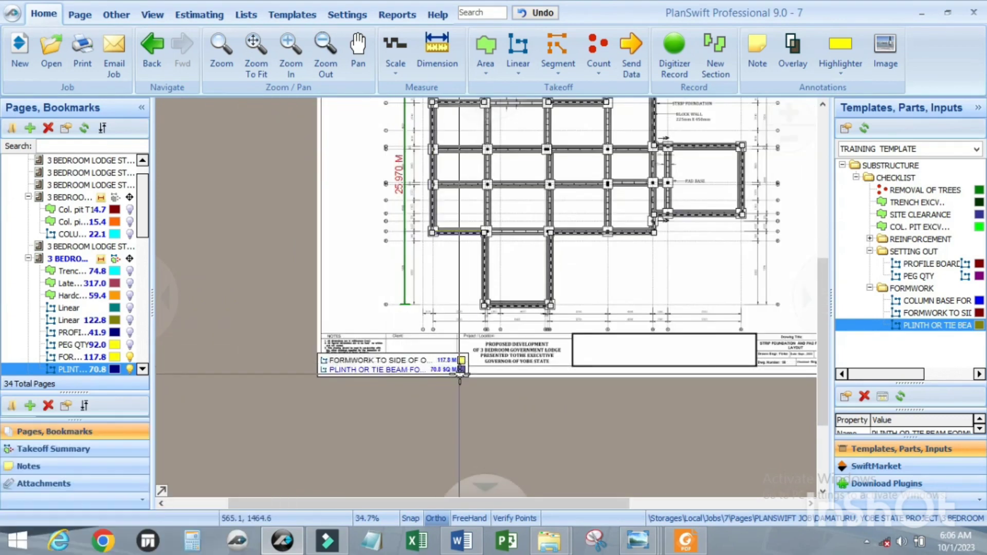
pyautogui.scroll(2, 460, 368)
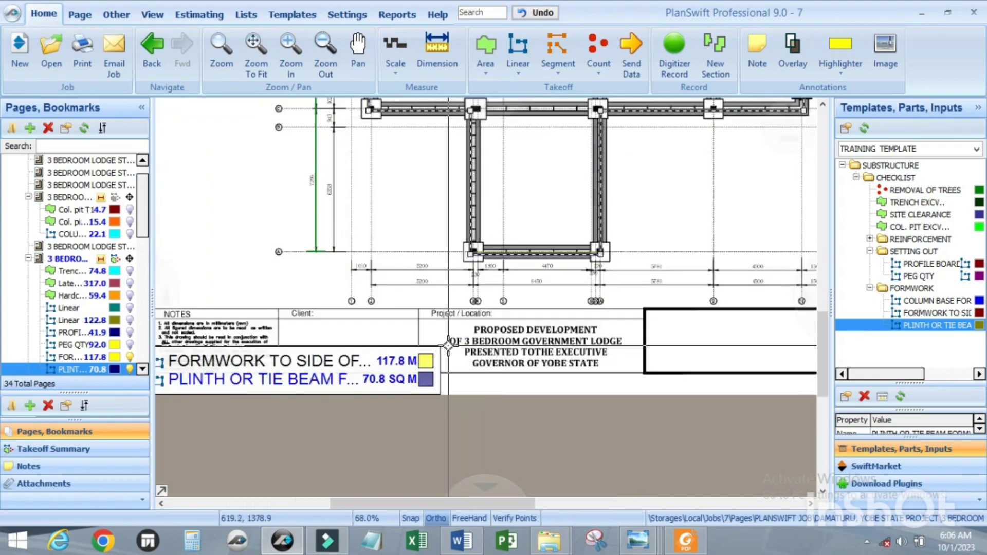